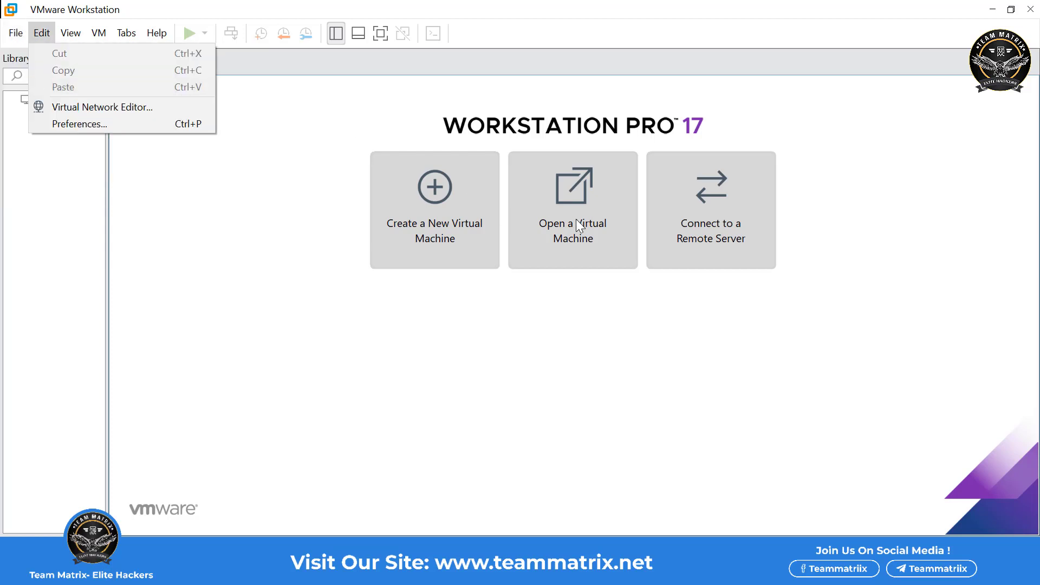
pyautogui.click(584, 223)
pyautogui.click(584, 227)
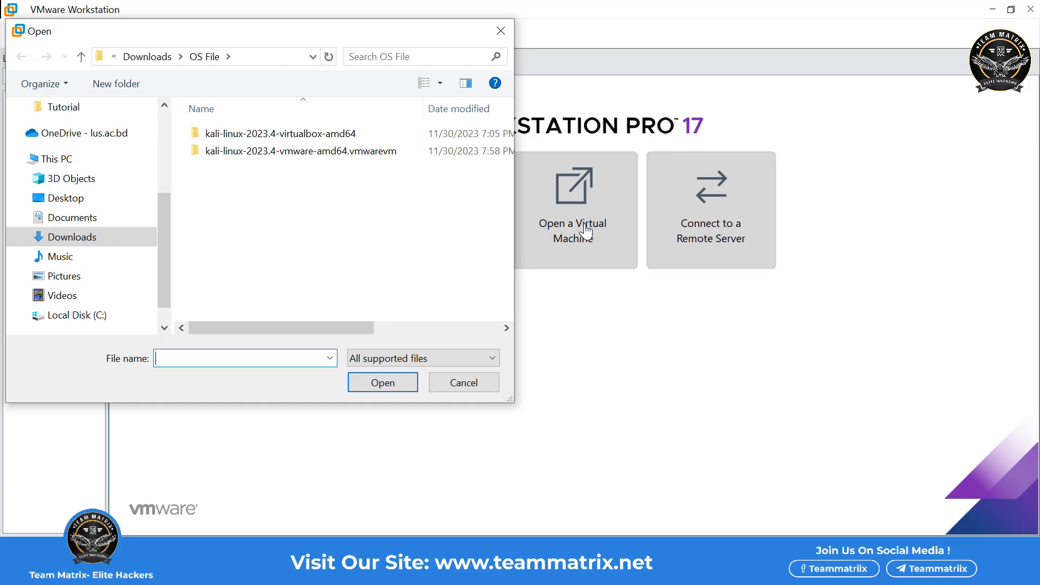
pyautogui.click(501, 31)
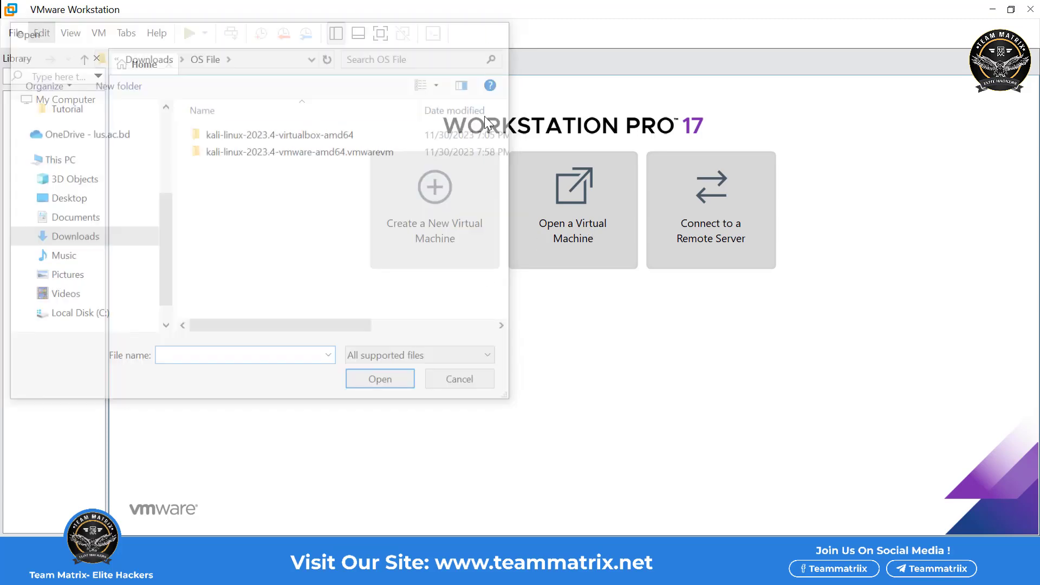
# Step: Switch to the OS File folder in File Explorer and examine the extracted Kali Linux VirtualBox and VMware folders
pyautogui.moveTo(400, 575)
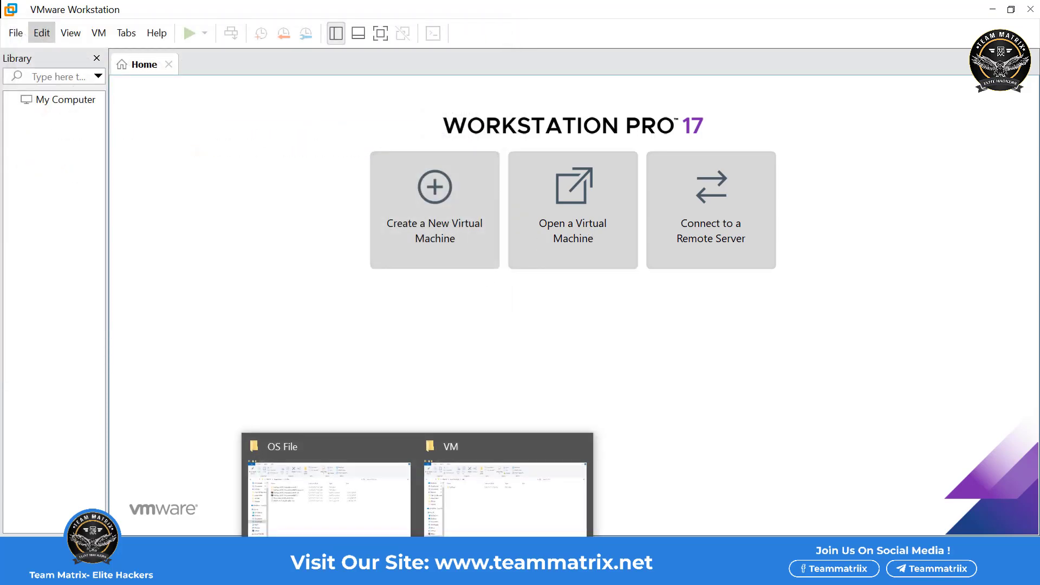
pyautogui.click(390, 523)
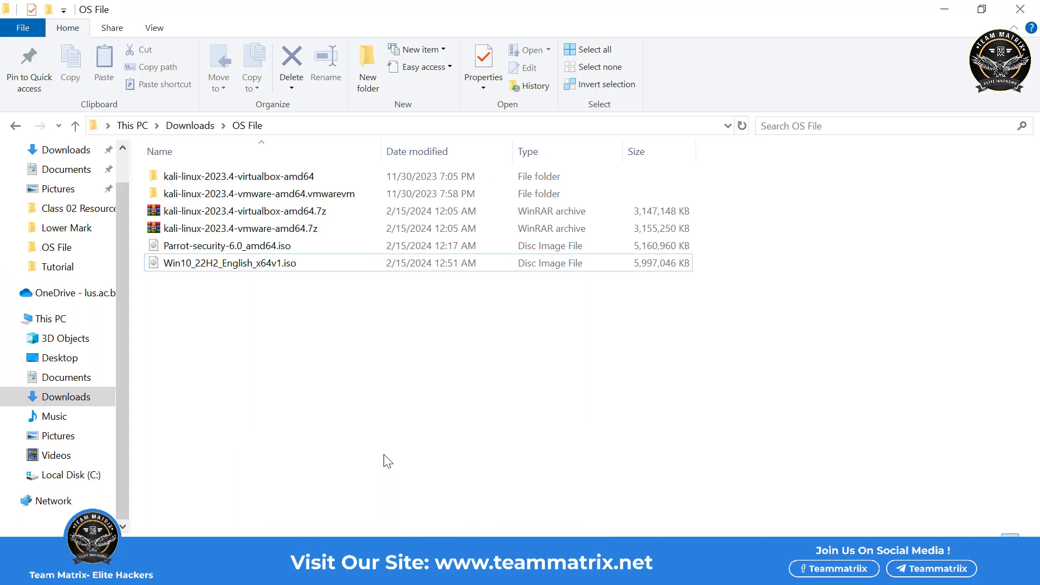
pyautogui.moveTo(346, 185)
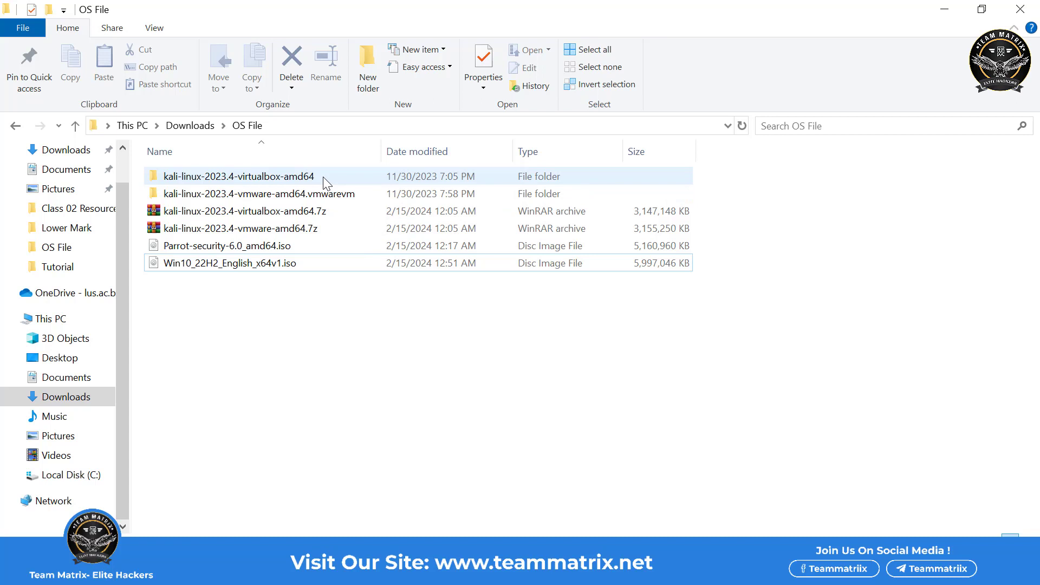
pyautogui.moveTo(331, 203)
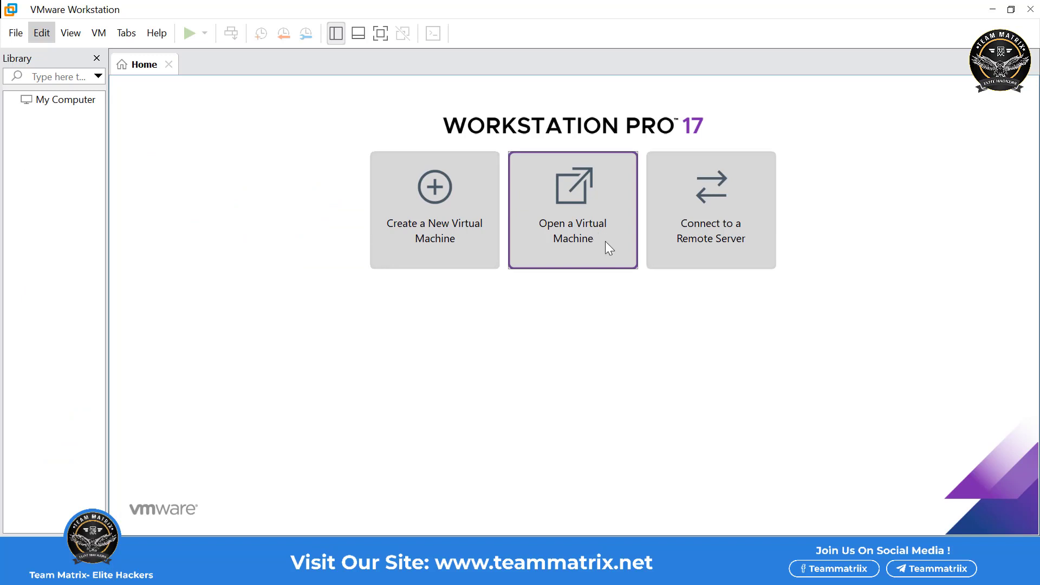
# Step: Open the virtual machine kali-linux-2023.4-vmware-amd64.vmx from the kali-linux-2023.4-vmware-amd64.vmwarevm folder in VMware Workstation
pyautogui.click(610, 252)
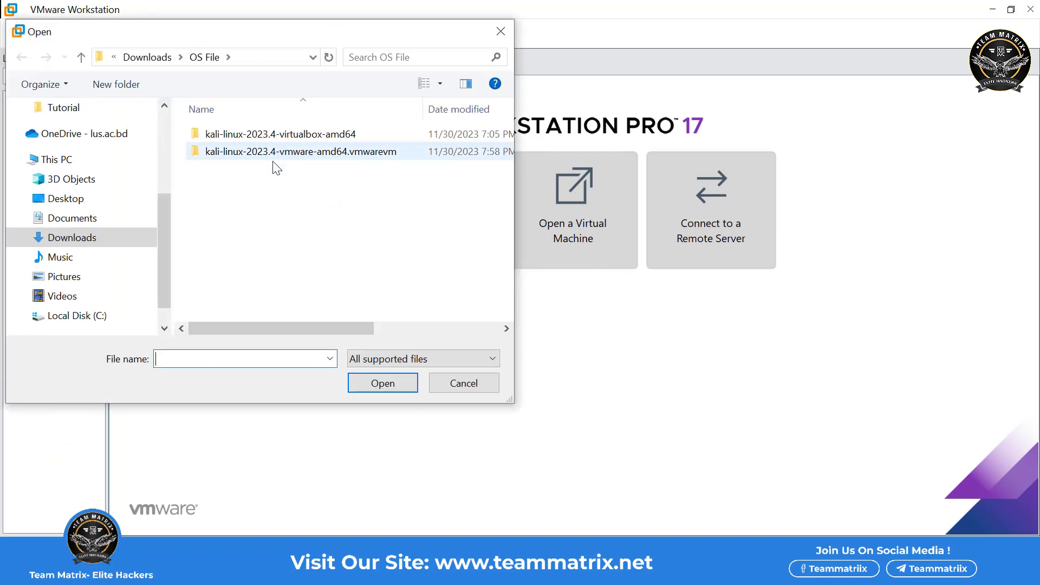
pyautogui.doubleClick(279, 157)
pyautogui.click(302, 139)
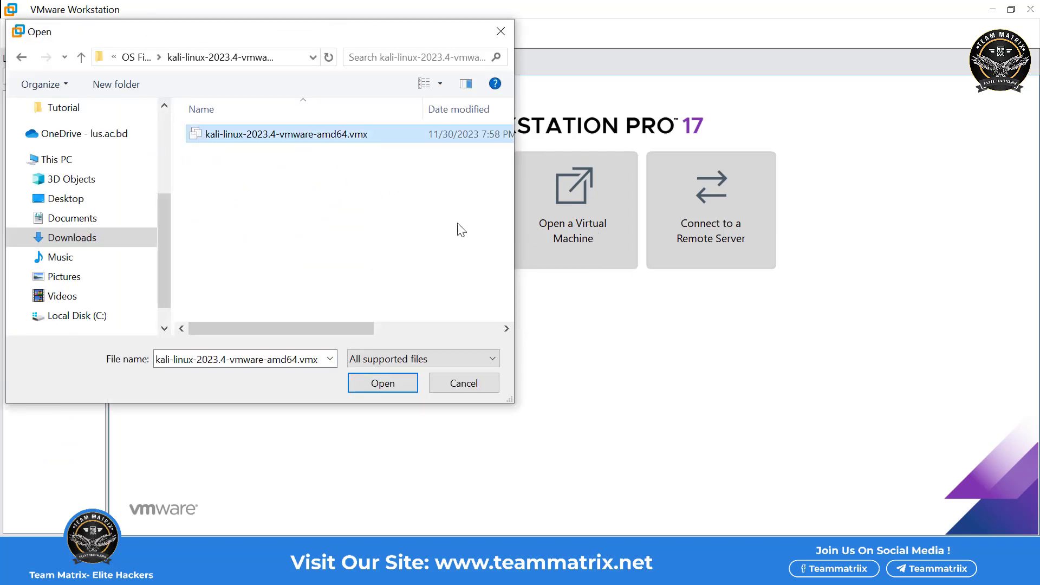
pyautogui.click(398, 385)
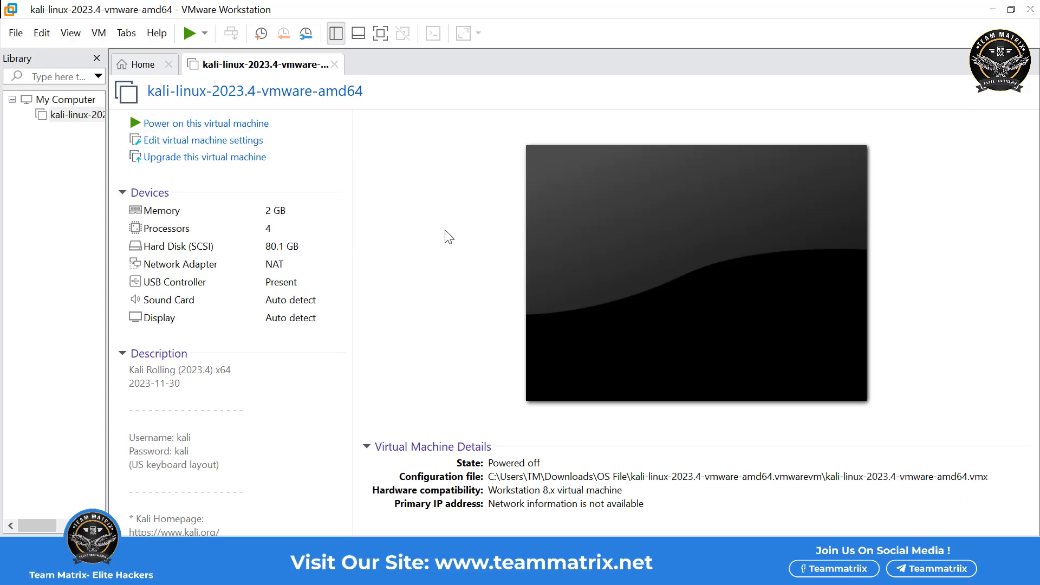
# Step: Set the Kali virtual machine's memory to 4096 MB in its hardware settings
pyautogui.click(211, 145)
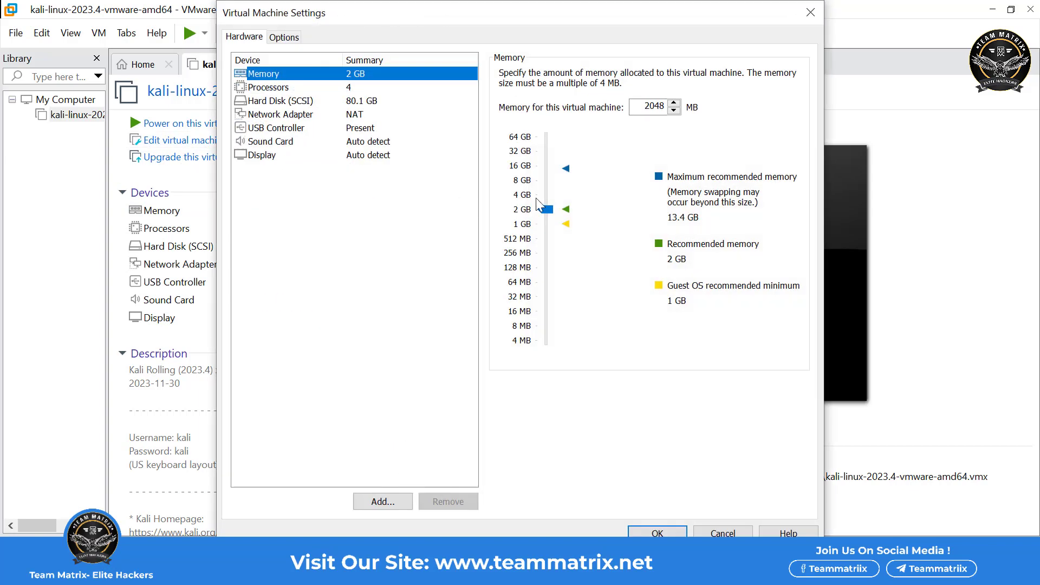
pyautogui.doubleClick(651, 106)
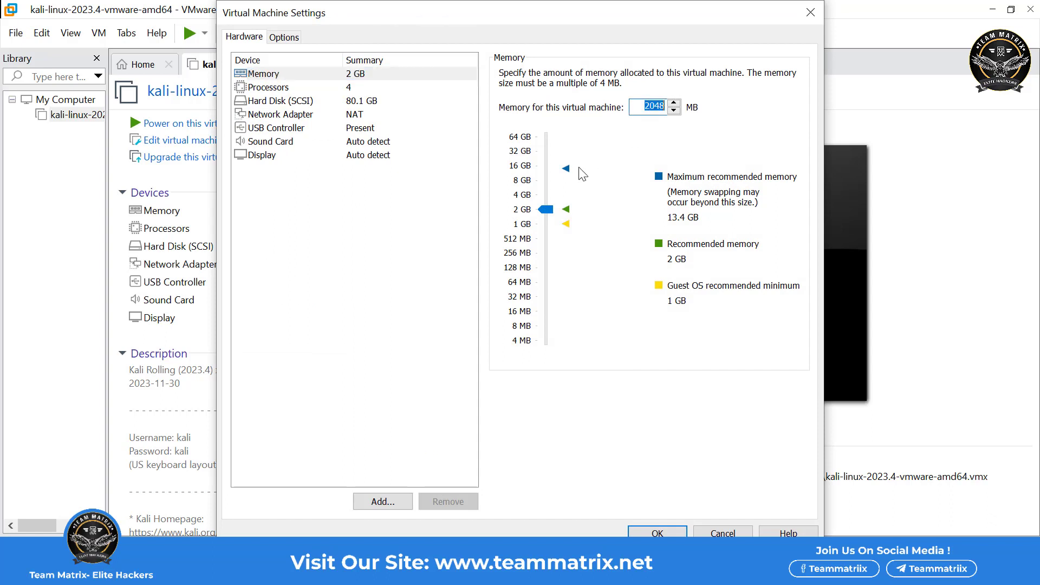
pyautogui.moveTo(546, 209); pyautogui.dragTo(546, 195)
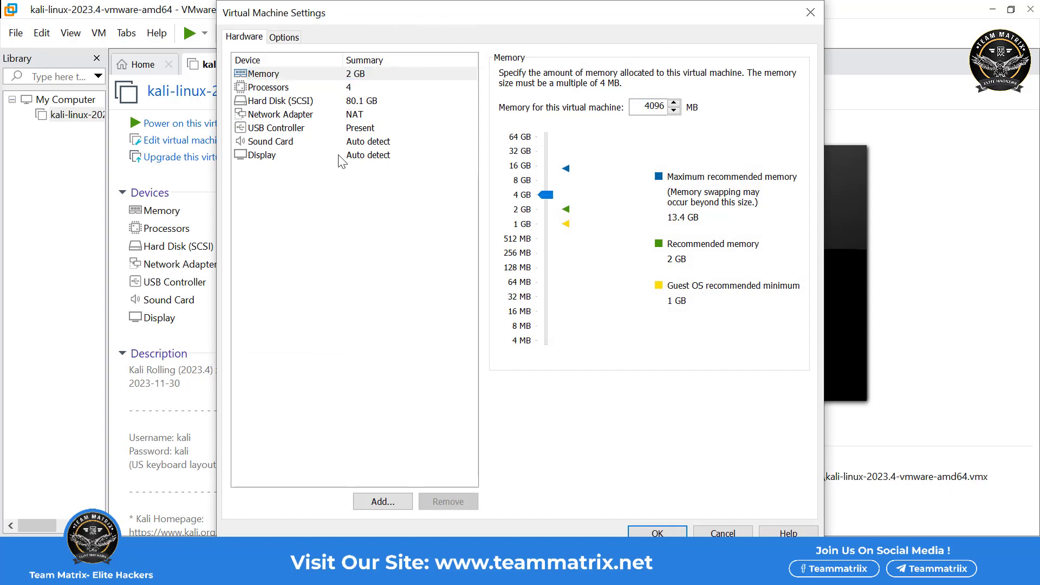
# Step: Set the virtual machine to 1 processor with 1 core per processor
pyautogui.click(302, 88)
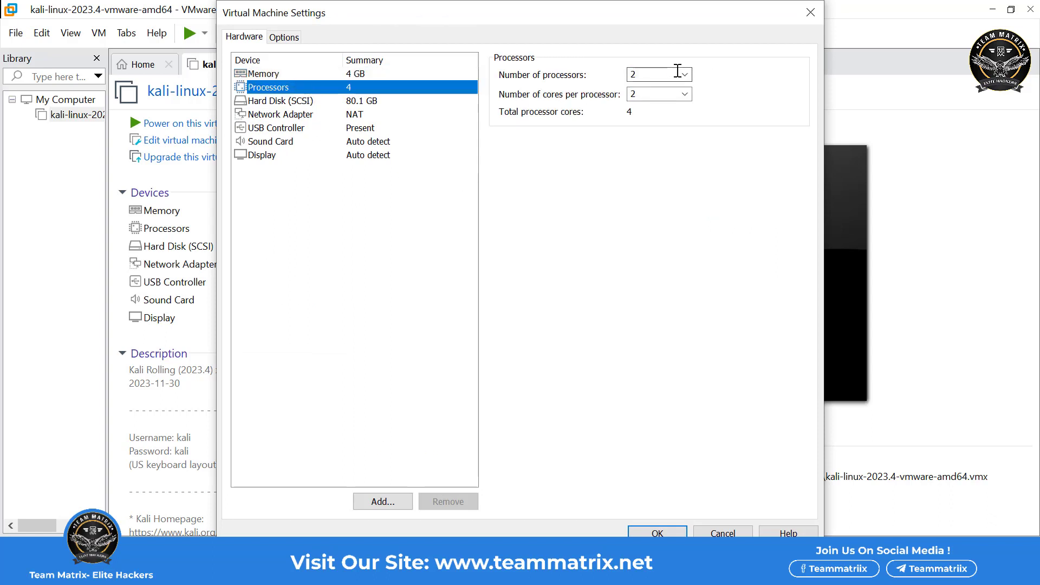
pyautogui.click(685, 76)
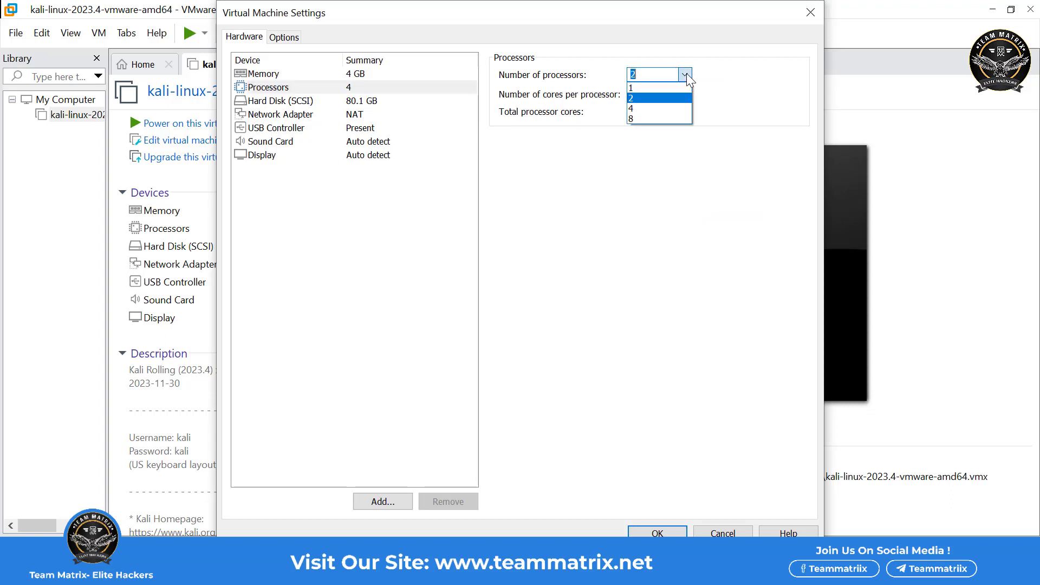
pyautogui.click(685, 89)
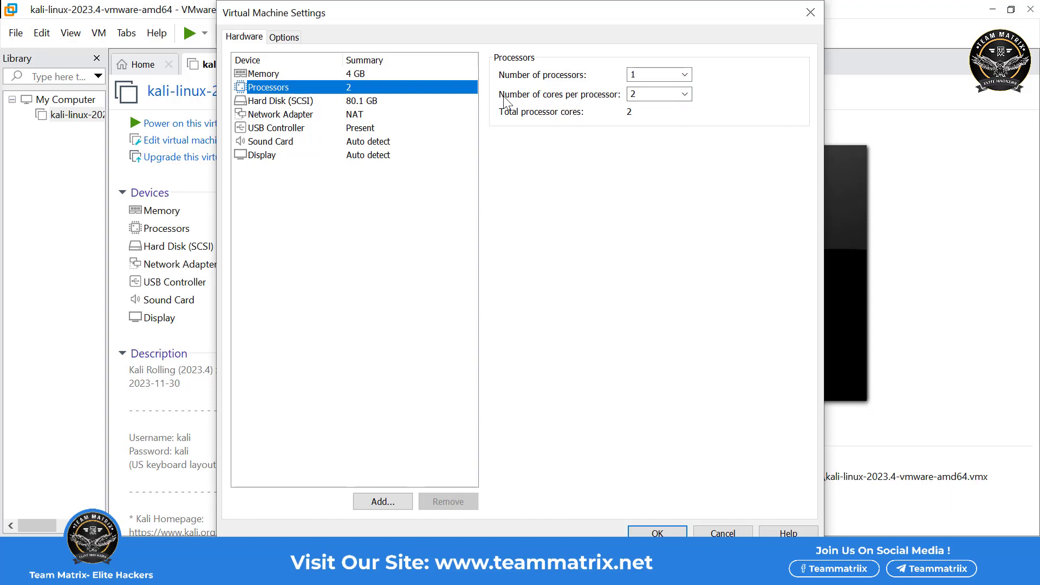
pyautogui.click(684, 95)
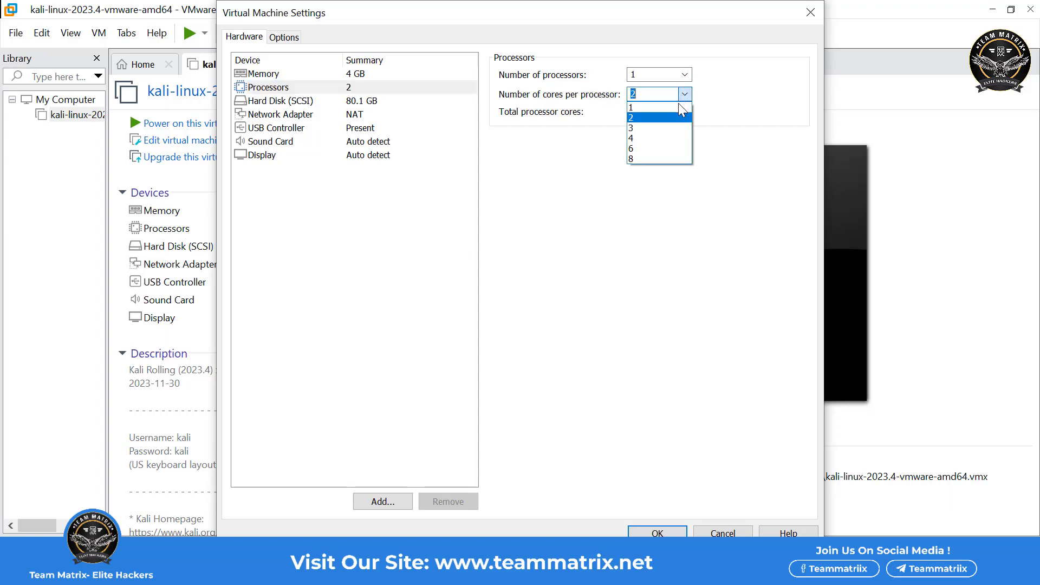
pyautogui.click(680, 107)
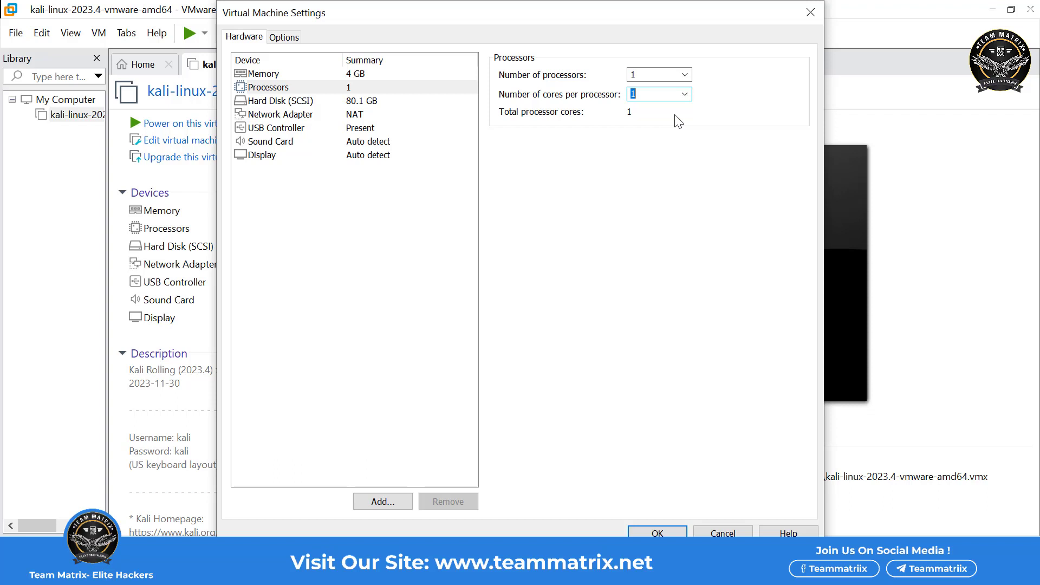
# Step: Review the hard disk's capacity and expansion option and the network adapter's connection types
pyautogui.click(369, 103)
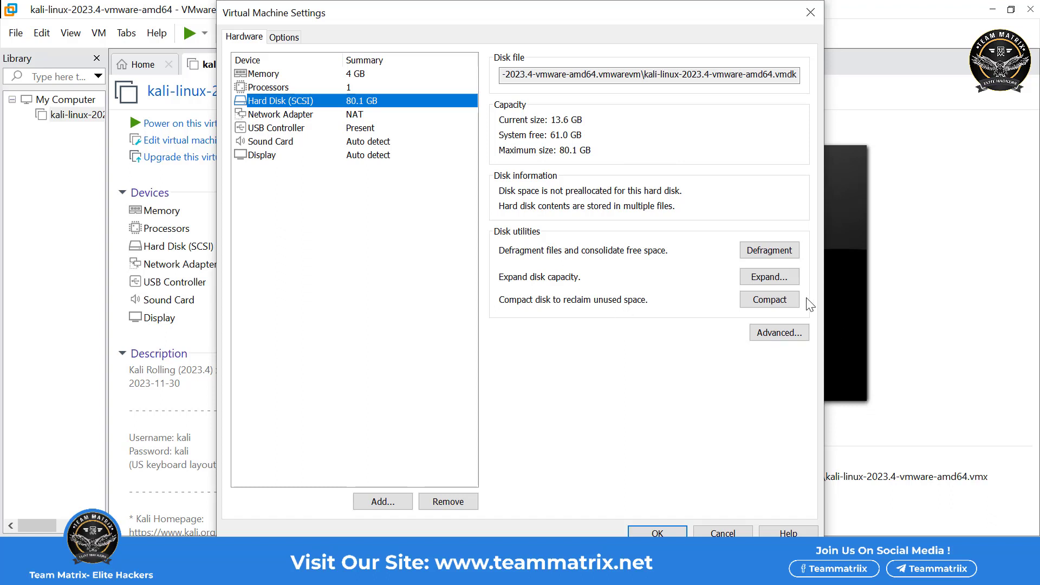
pyautogui.click(768, 277)
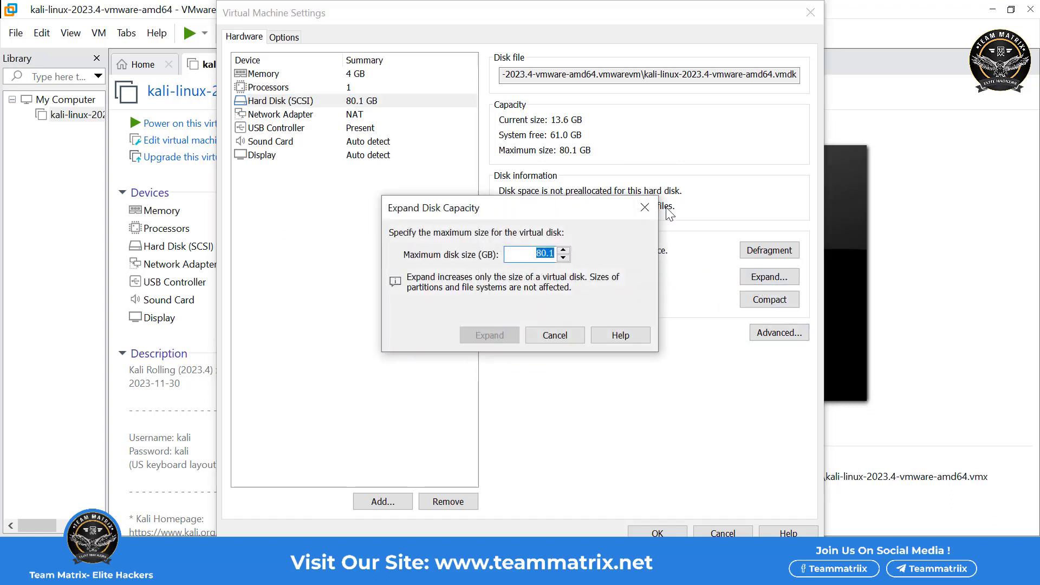
pyautogui.click(644, 207)
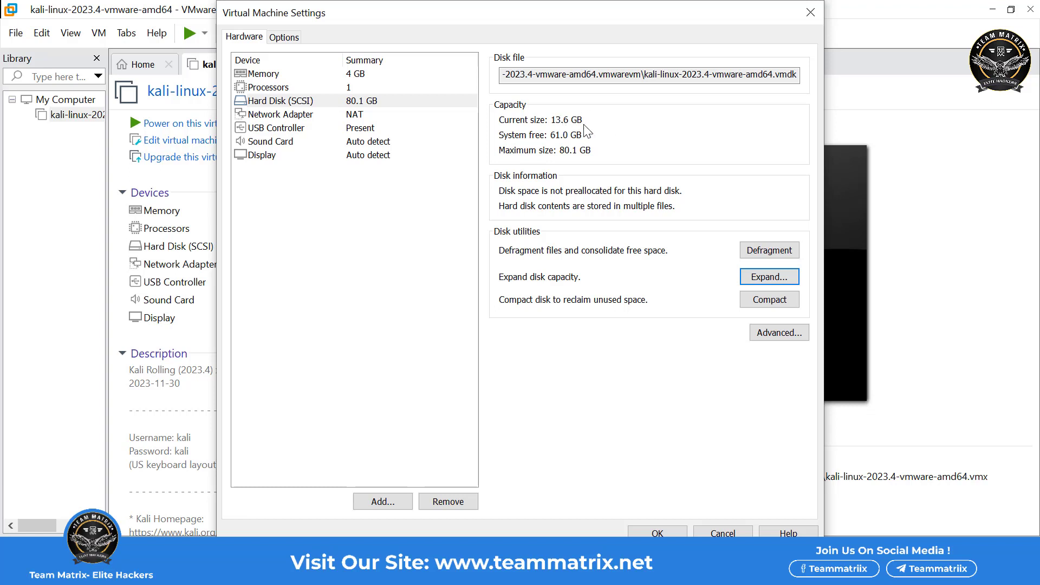
pyautogui.click(362, 115)
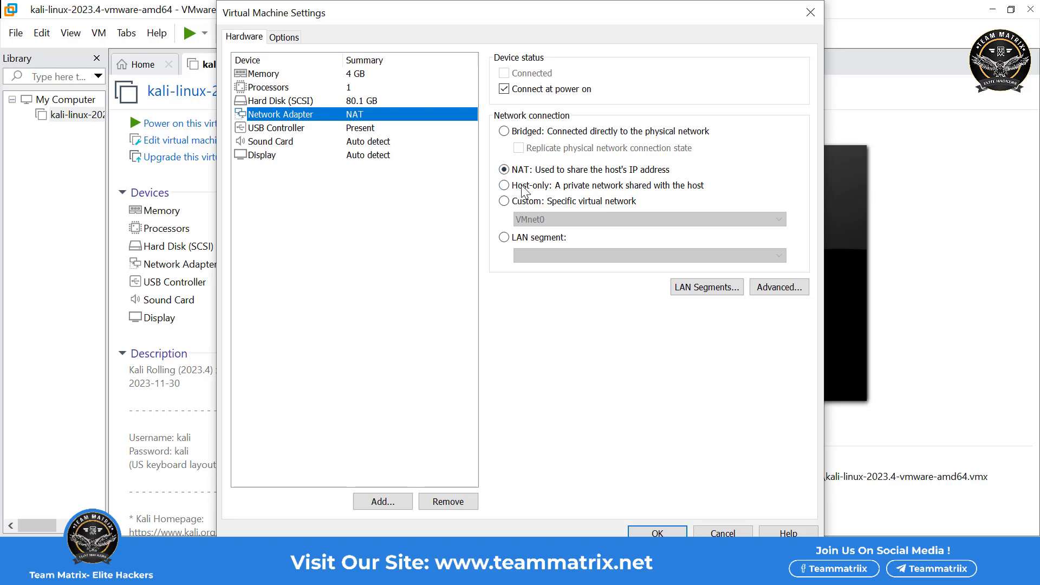
# Step: Set the USB controller's compatibility to USB 3.1
pyautogui.click(300, 129)
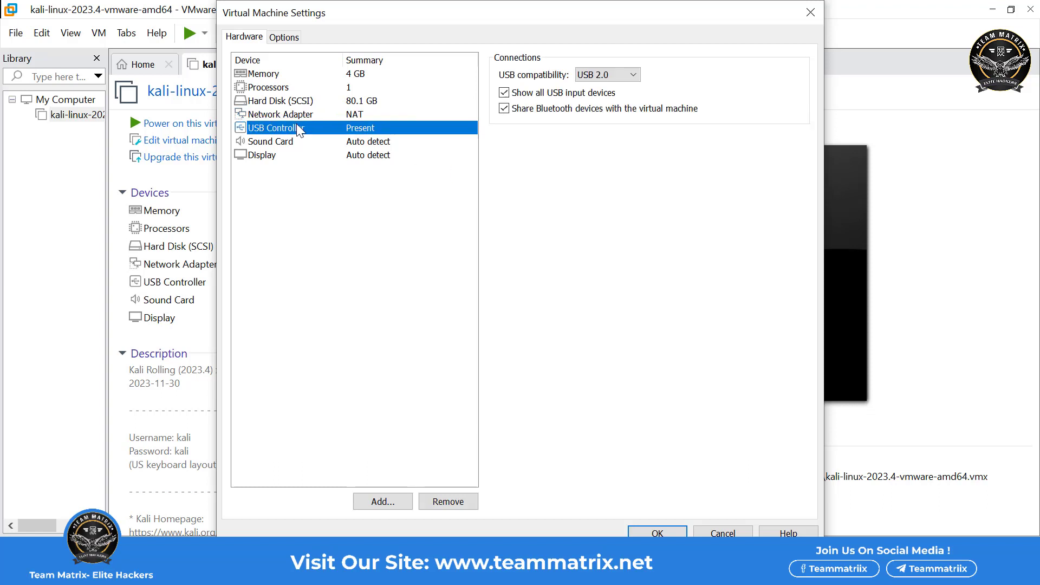
pyautogui.click(632, 76)
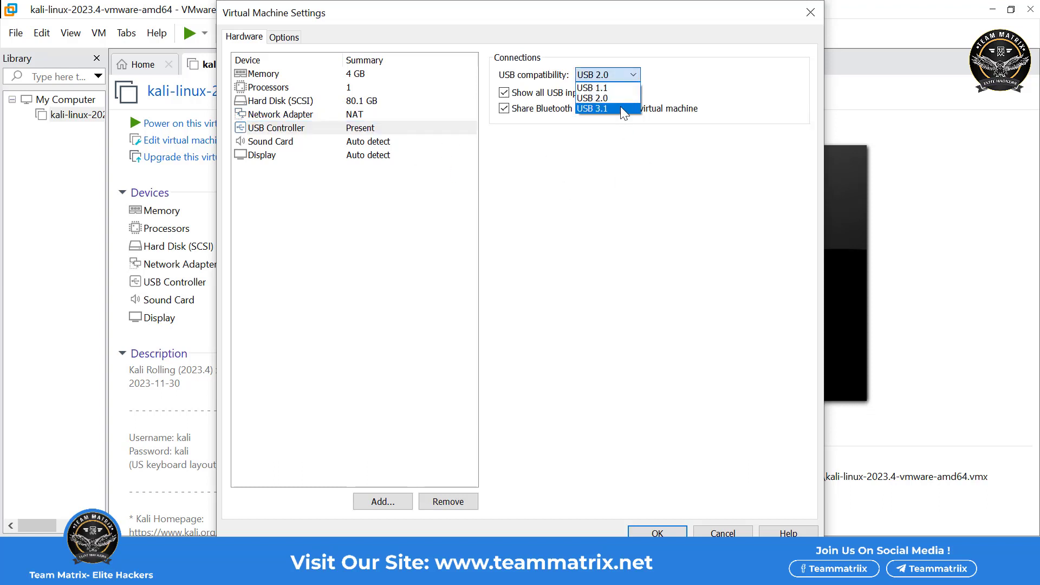
pyautogui.click(624, 112)
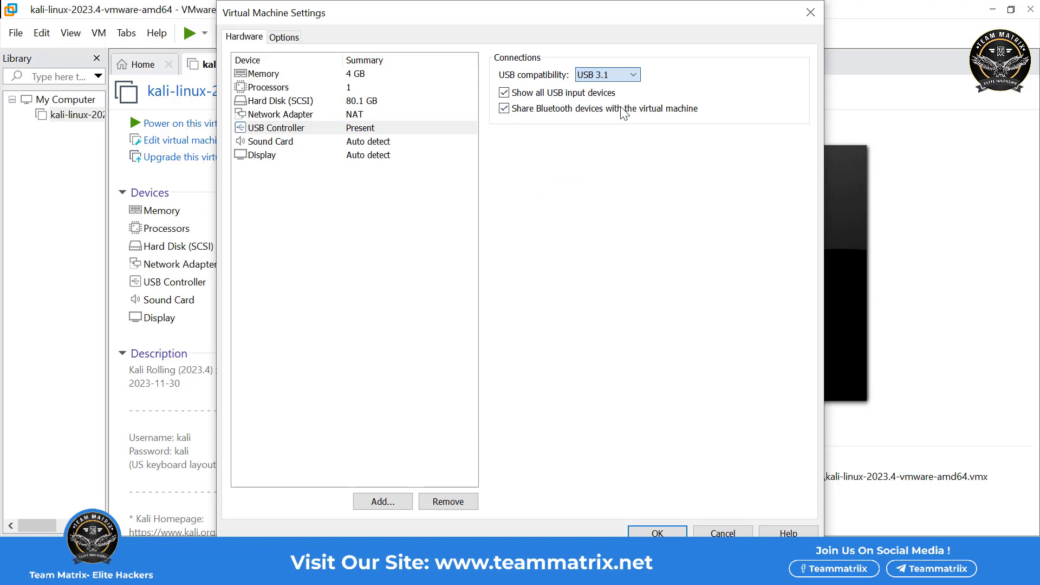
# Step: Check the sound card and display settings and save the virtual machine's hardware settings
pyautogui.click(281, 142)
pyautogui.click(262, 154)
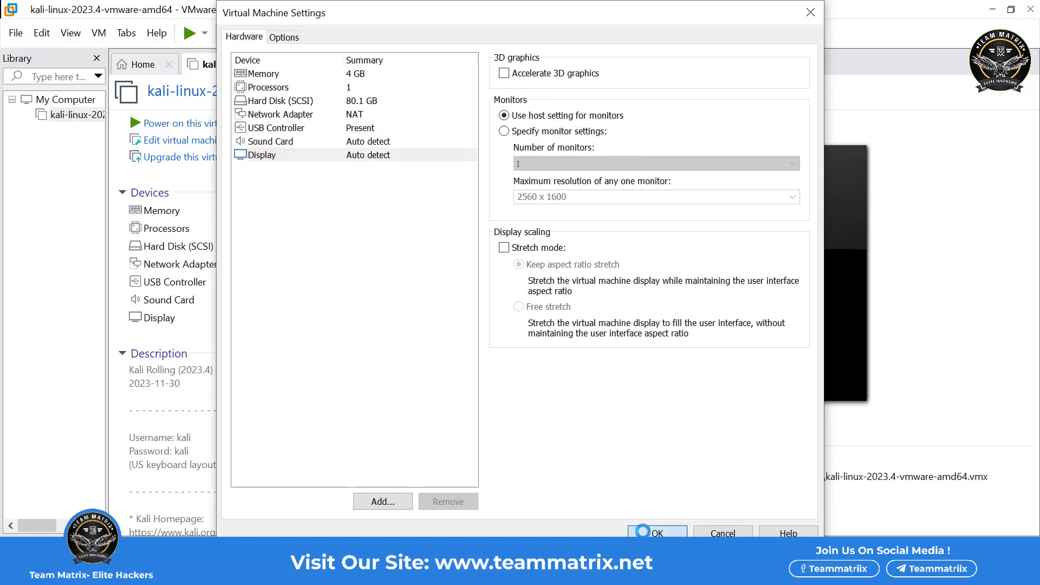
pyautogui.click(657, 532)
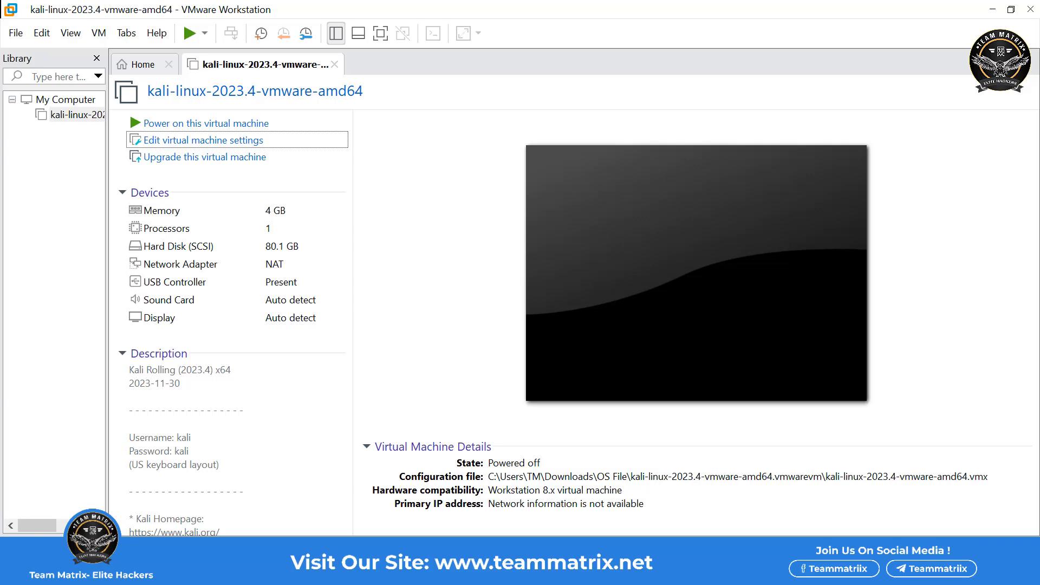
# Step: Switch to Oracle VM VirtualBox Manager and add the machine kali-linux-2023.4-virtualbox-amd64.vbox from its folder in Downloads > OS File
pyautogui.click(580, 572)
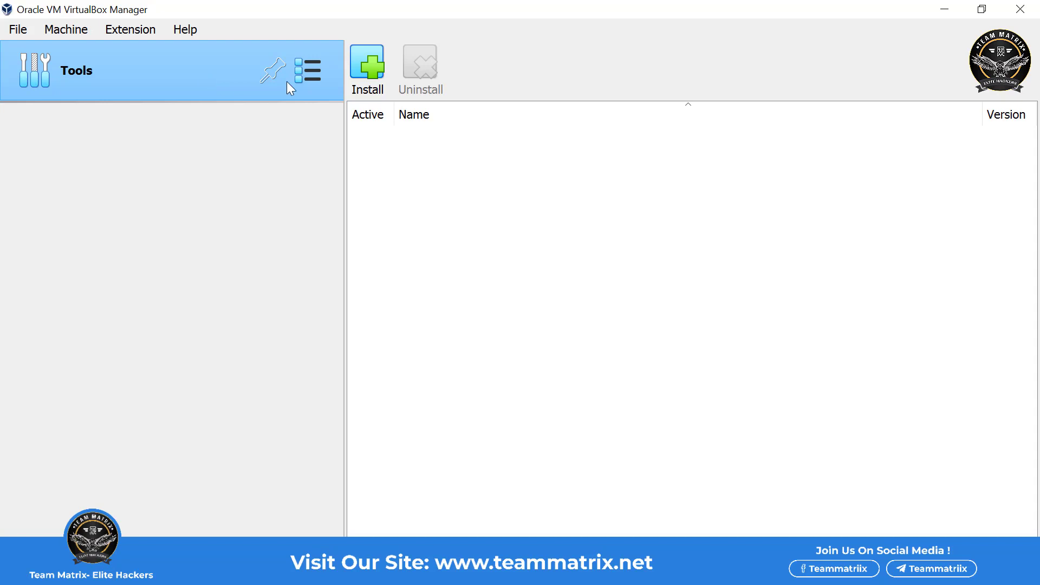
pyautogui.click(61, 28)
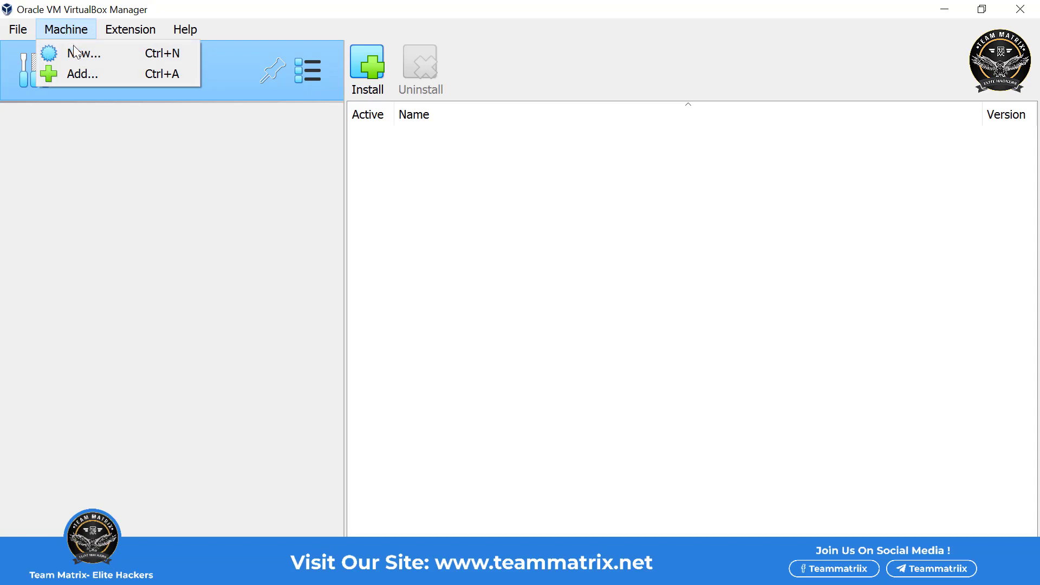
pyautogui.click(79, 73)
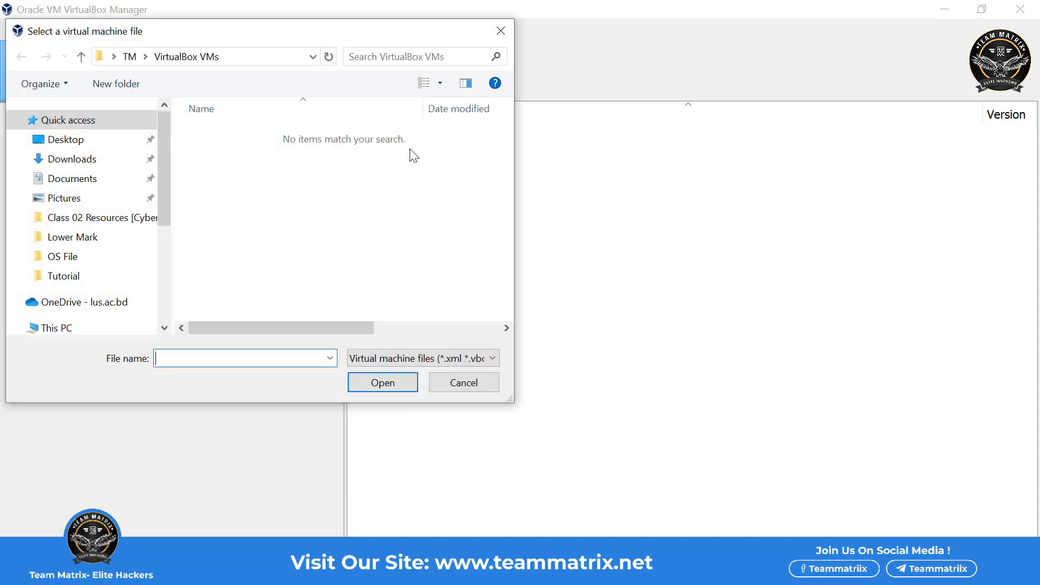
pyautogui.click(102, 161)
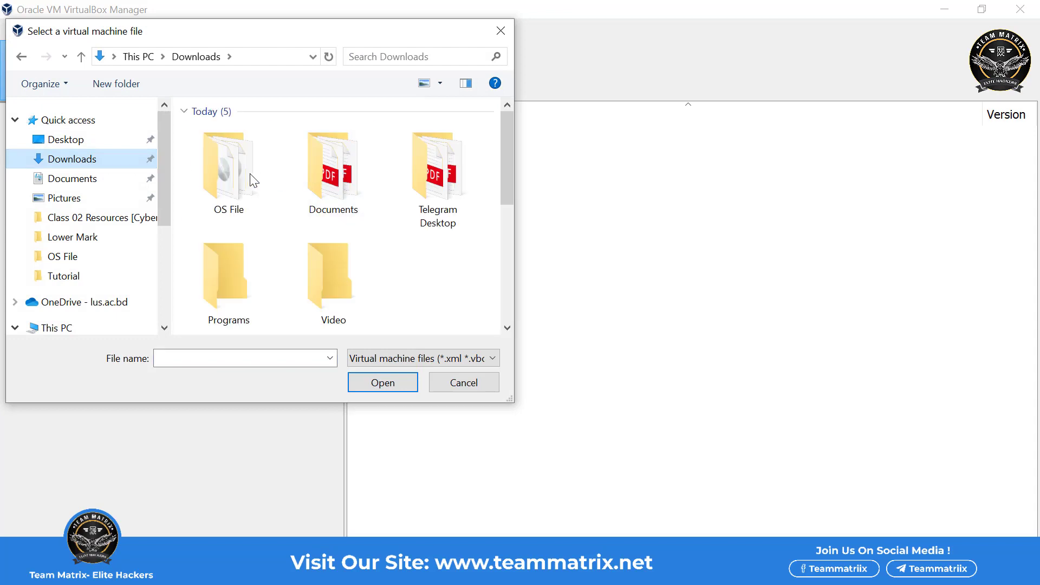
pyautogui.click(238, 175)
pyautogui.doubleClick(237, 174)
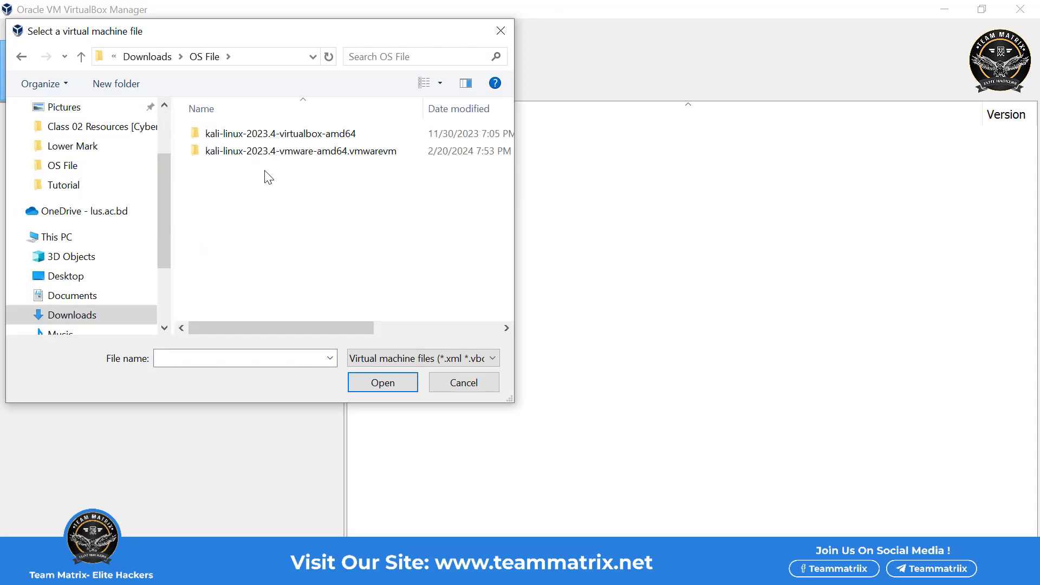
pyautogui.doubleClick(296, 134)
pyautogui.click(279, 136)
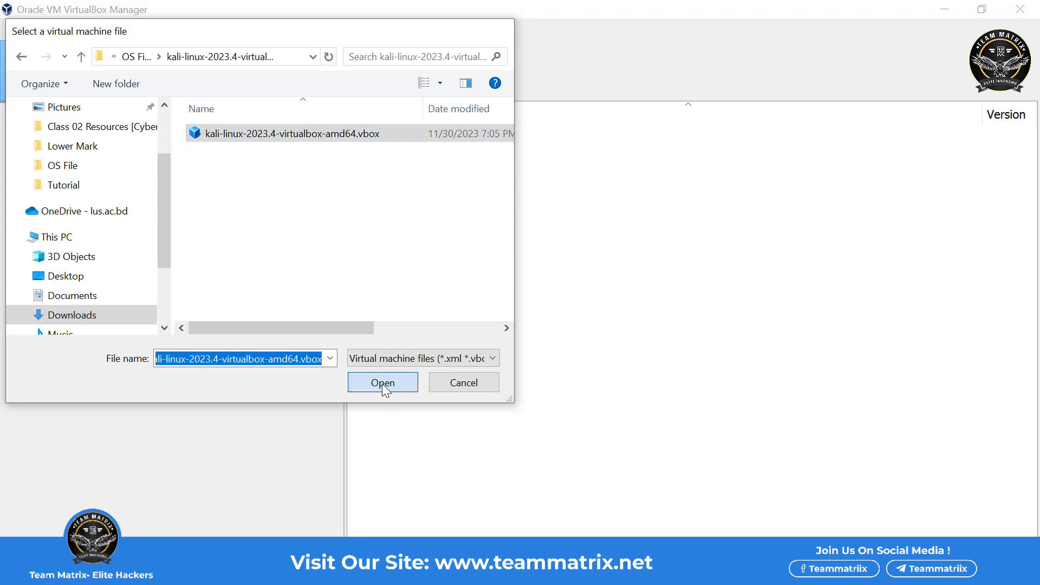
pyautogui.click(382, 384)
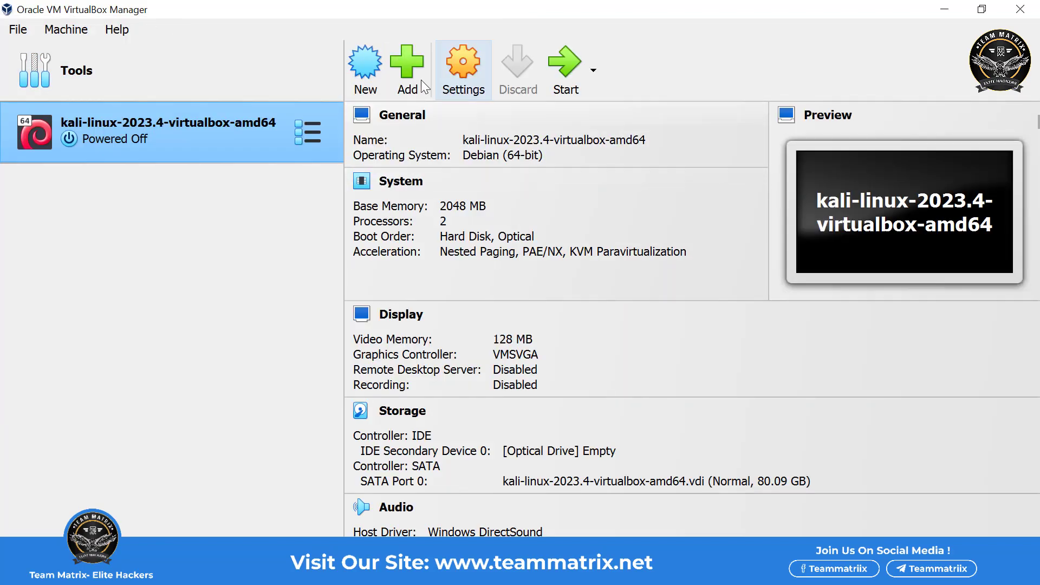
# Step: Open the VirtualBox machine's name for editing in its general settings and switch to the Kali machine in VMware Workstation
pyautogui.click(468, 68)
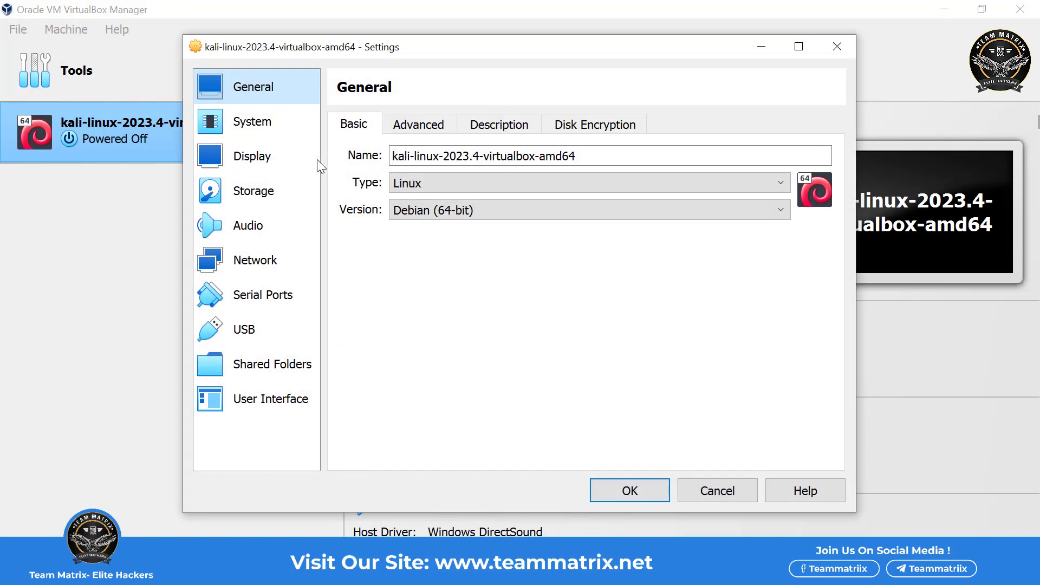
pyautogui.tripleClick(603, 154)
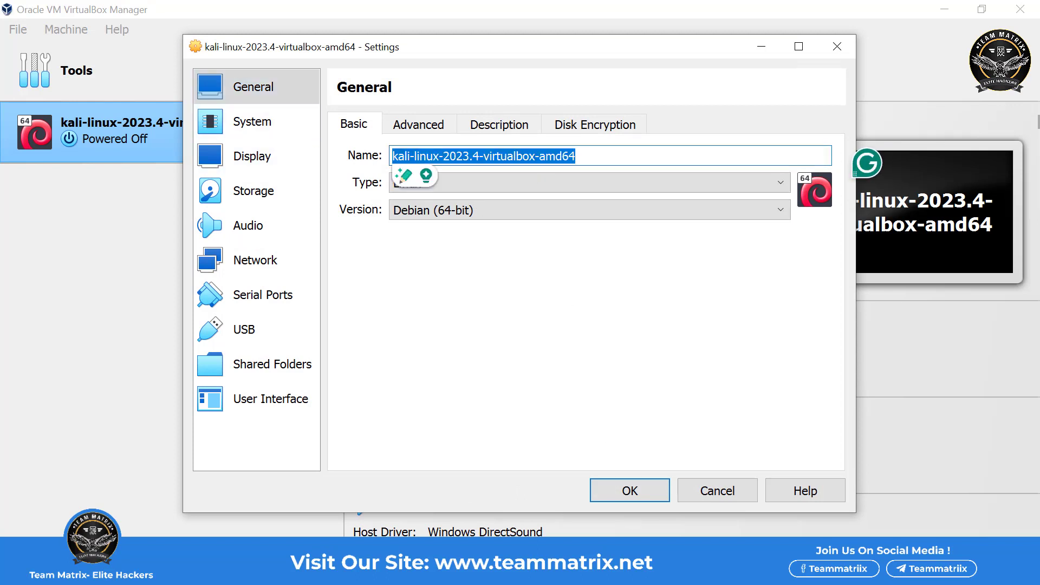
pyautogui.click(621, 570)
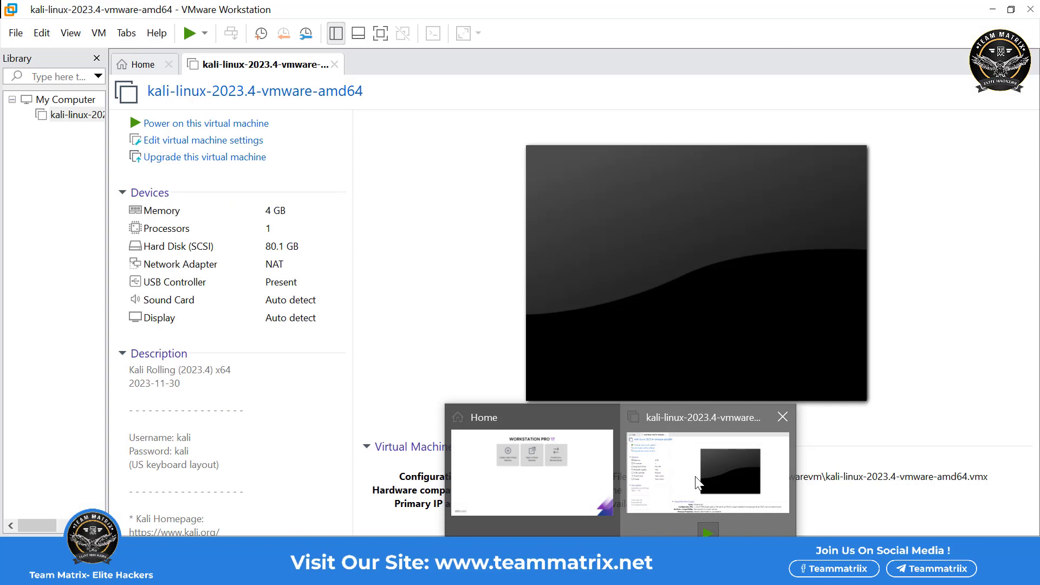
pyautogui.click(699, 484)
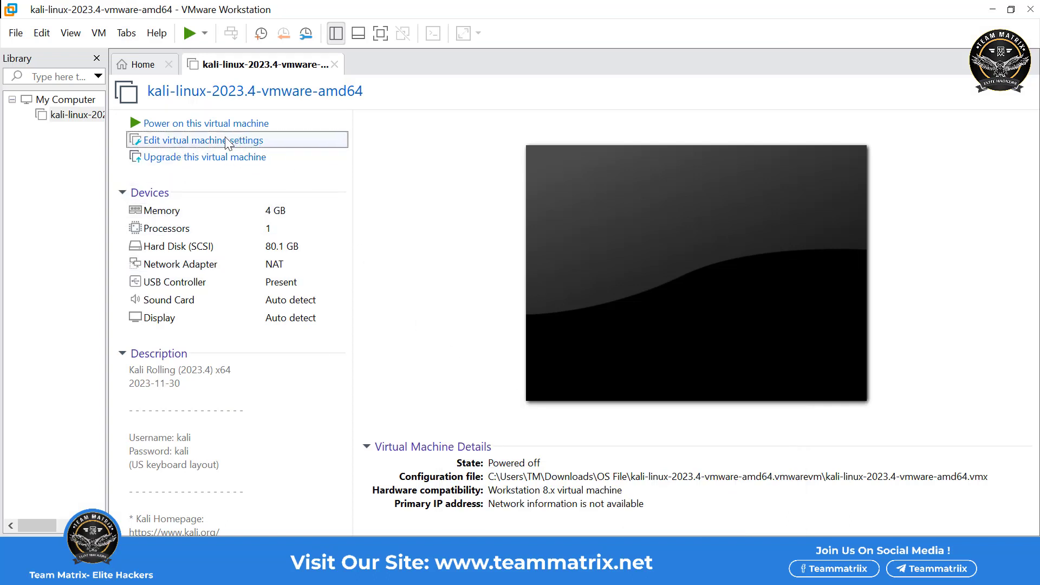
pyautogui.click(262, 142)
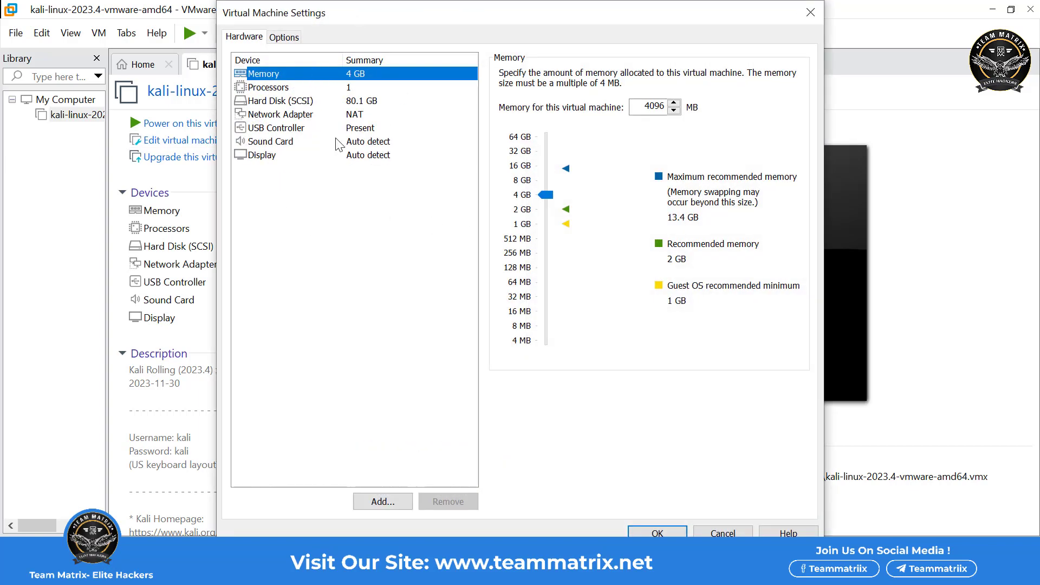
pyautogui.click(319, 141)
pyautogui.press('Escape')
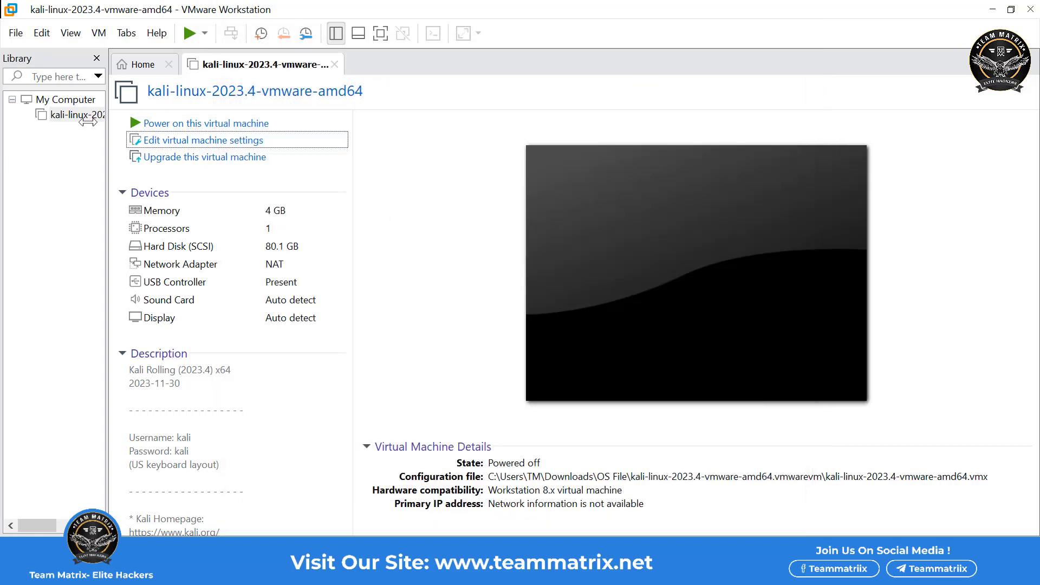
# Step: Rename the VMware virtual machine in the library as Kali
pyautogui.rightClick(70, 116)
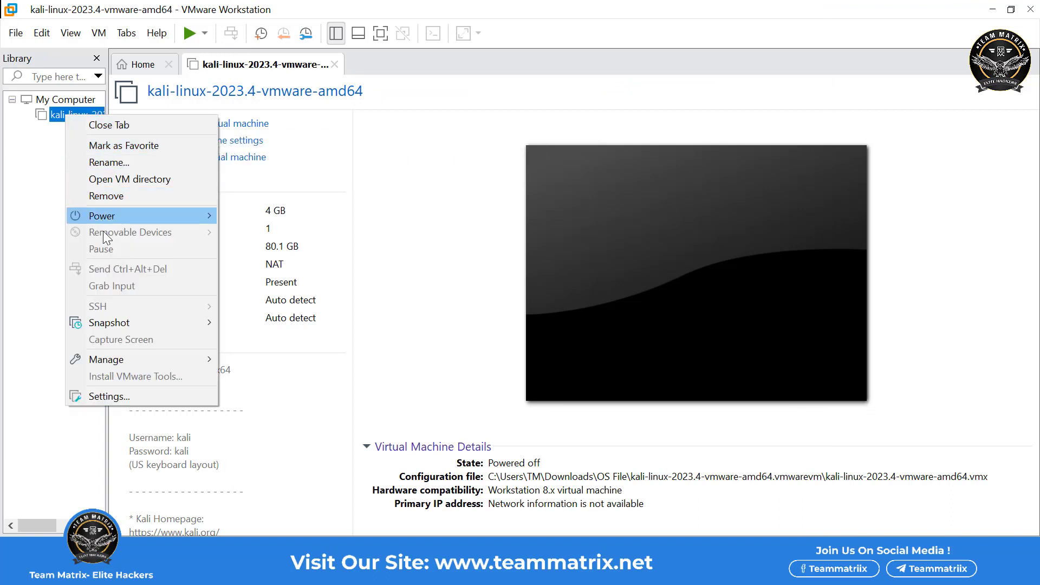
pyautogui.click(111, 162)
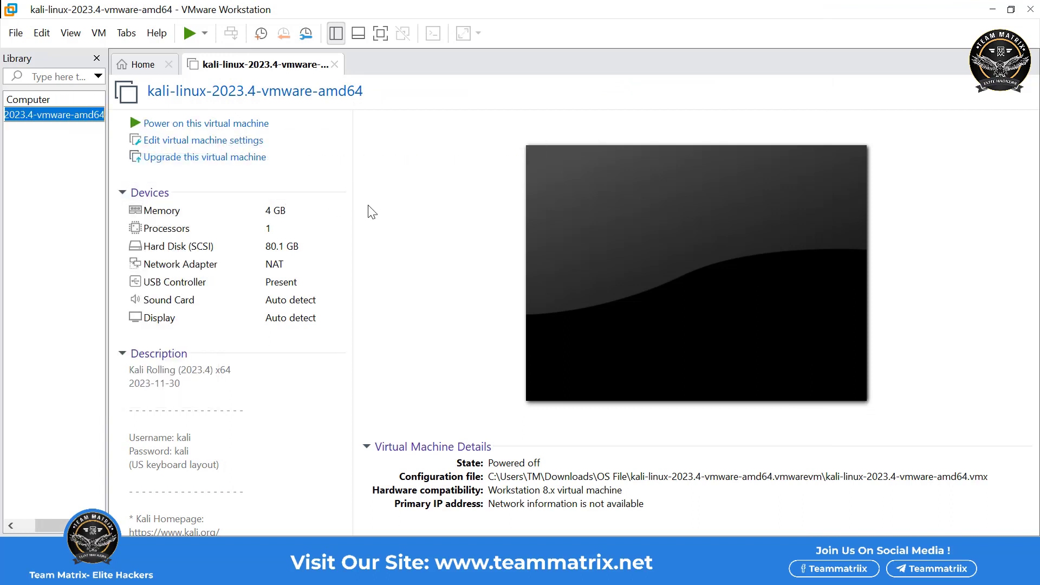
pyautogui.press('BackSpace')
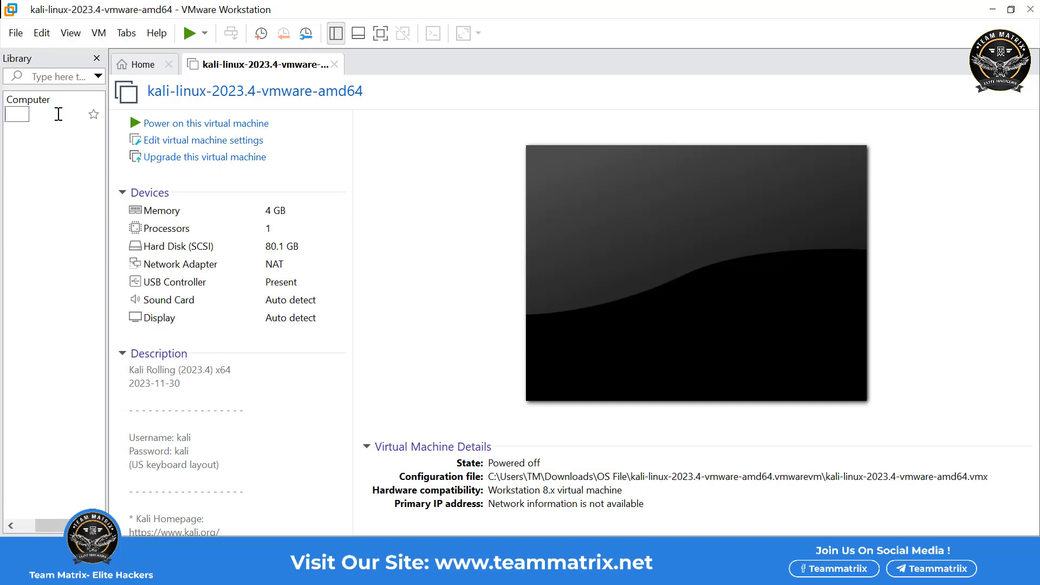
pyautogui.write('Kali')
pyautogui.press('Return')
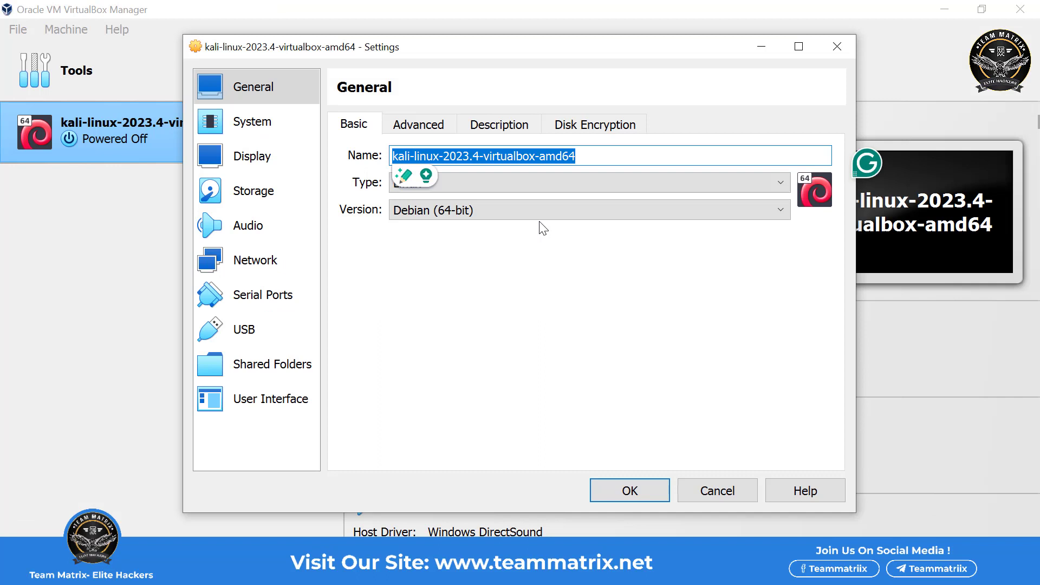
# Step: Switch to VirtualBox, name its machine Kali 2, and view the advanced and disk encryption options
pyautogui.write('Kal')
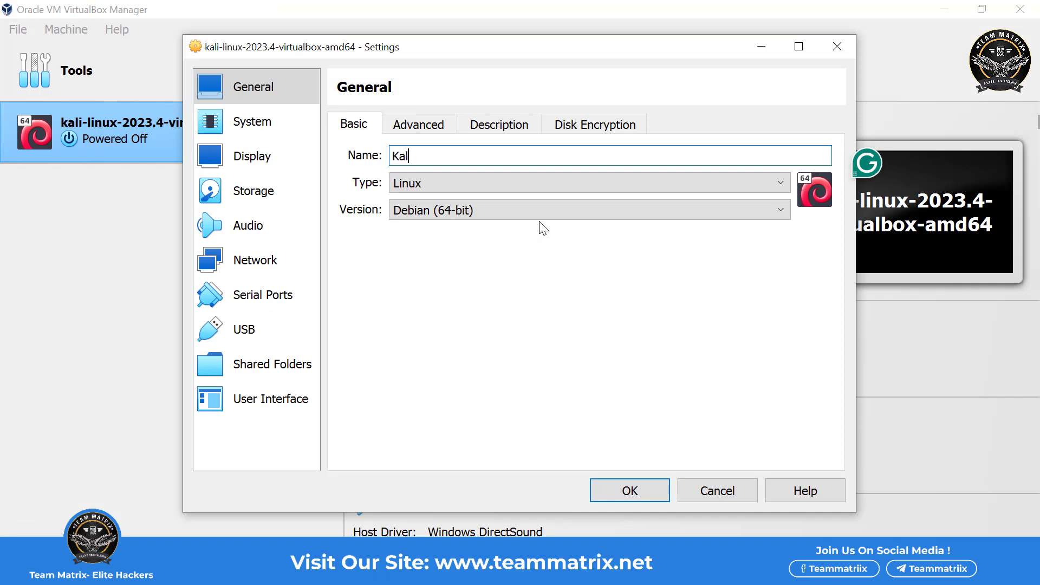
pyautogui.write('i 2')
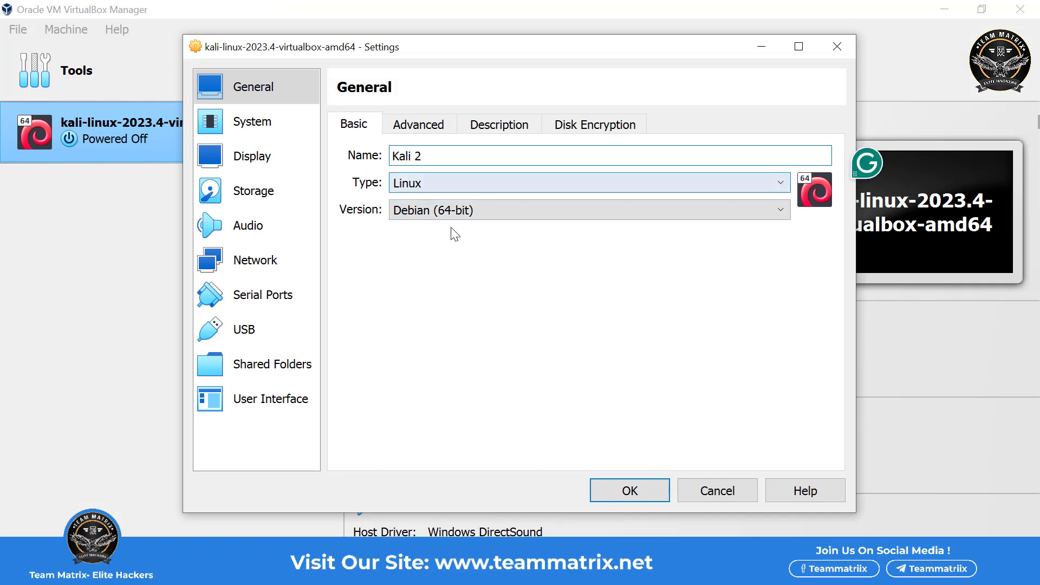
pyautogui.click(439, 127)
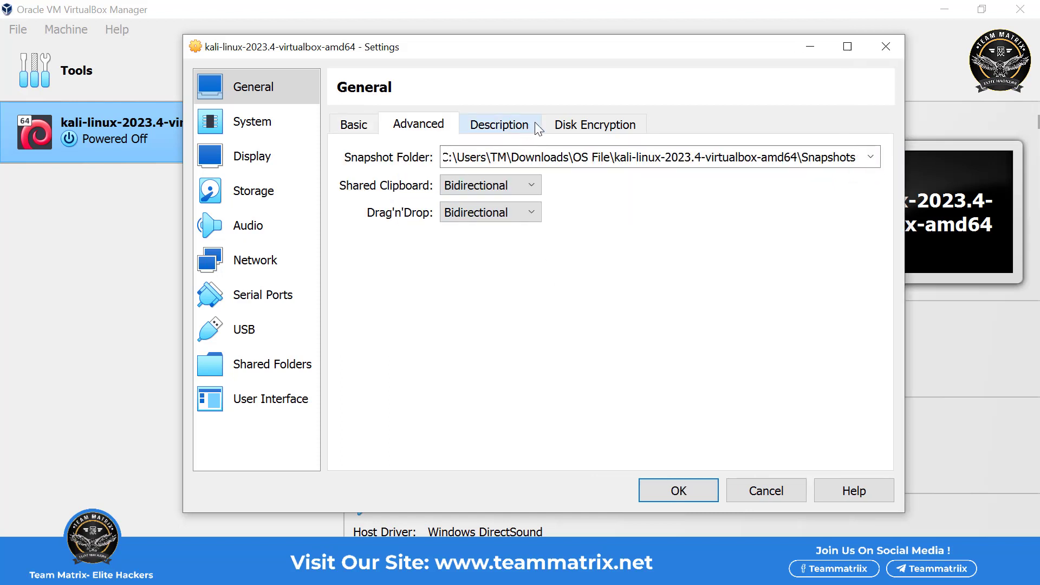
pyautogui.click(548, 125)
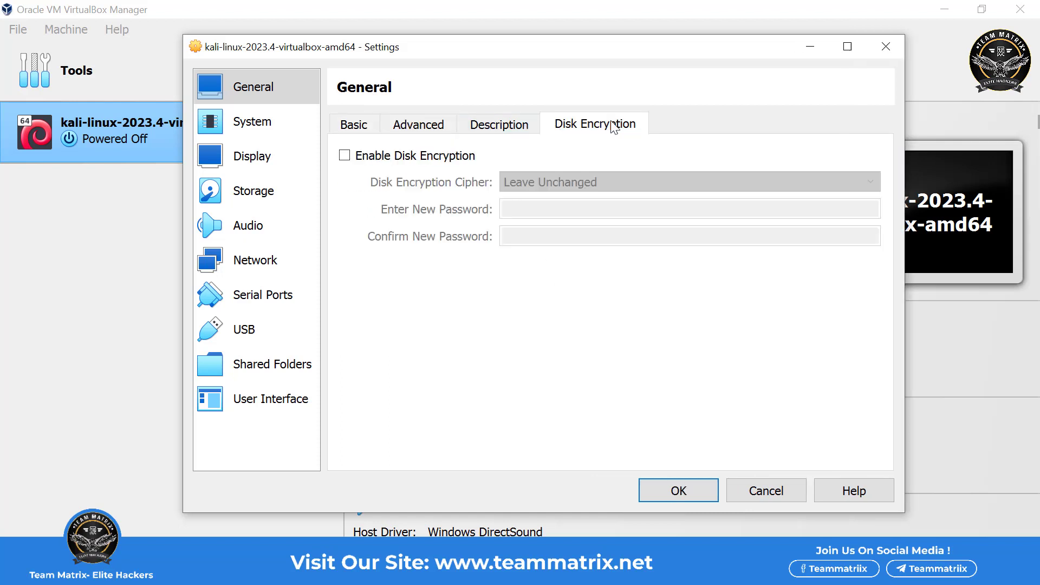
# Step: Check the base memory in the system settings and set the number of processors to 1
pyautogui.click(282, 126)
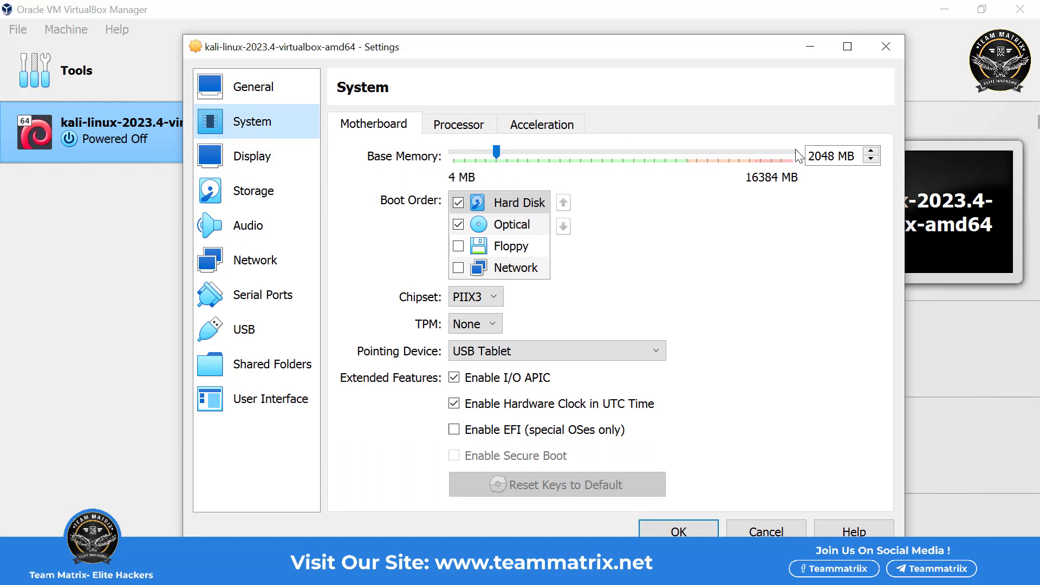
pyautogui.moveTo(857, 156); pyautogui.dragTo(795, 153)
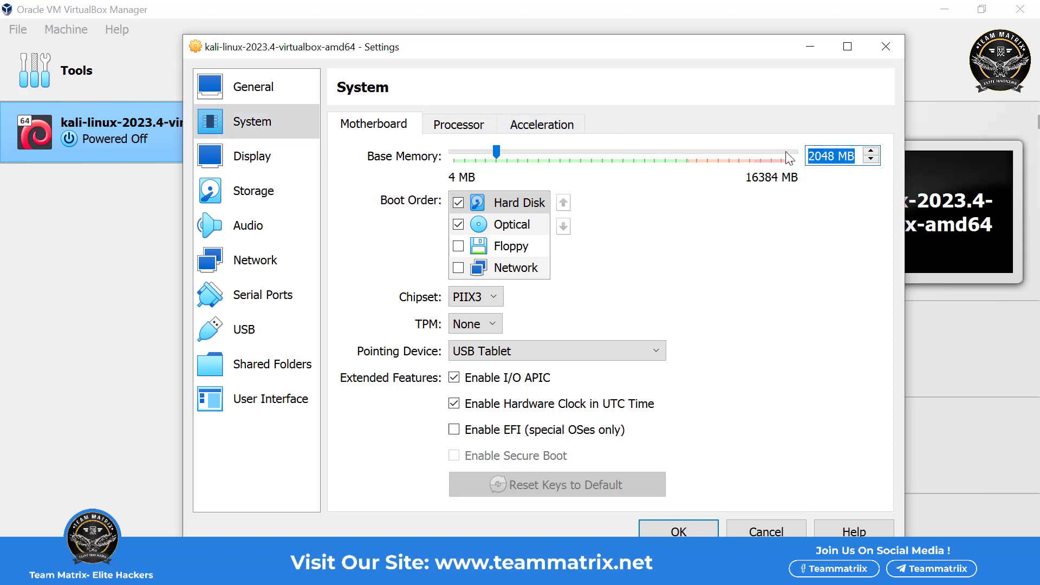
pyautogui.click(472, 128)
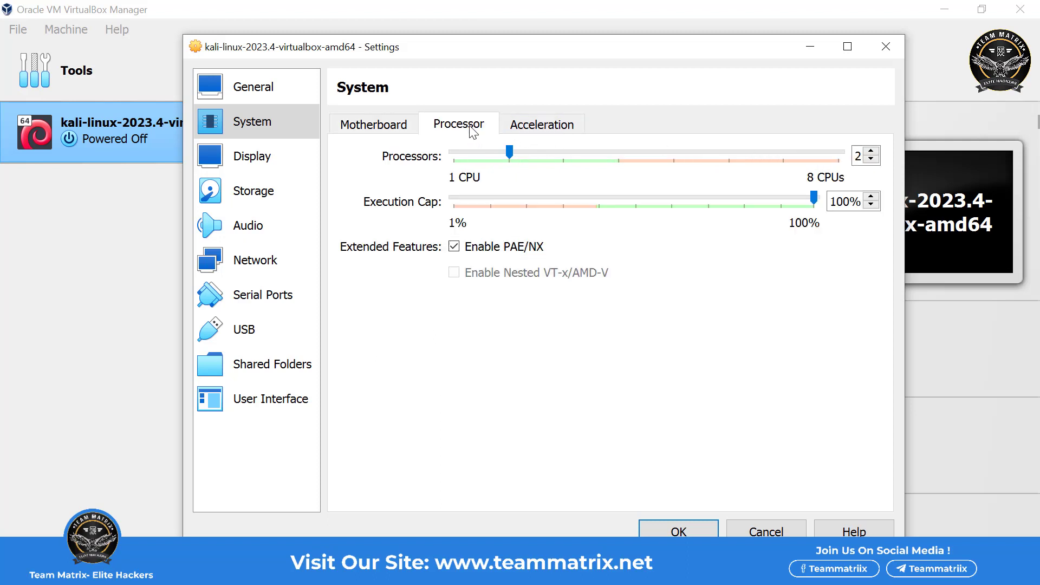
pyautogui.click(870, 152)
pyautogui.click(871, 160)
pyautogui.click(871, 159)
# Step: Check the display, storage, network, serial port, user interface and USB settings and save the machine's settings
pyautogui.click(265, 161)
pyautogui.click(264, 193)
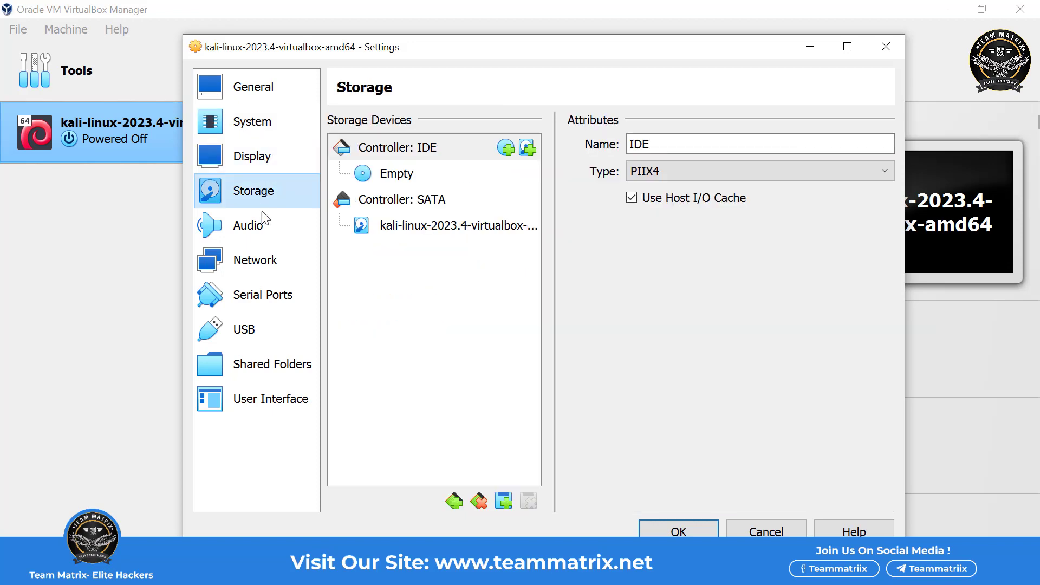
pyautogui.click(271, 253)
pyautogui.click(270, 293)
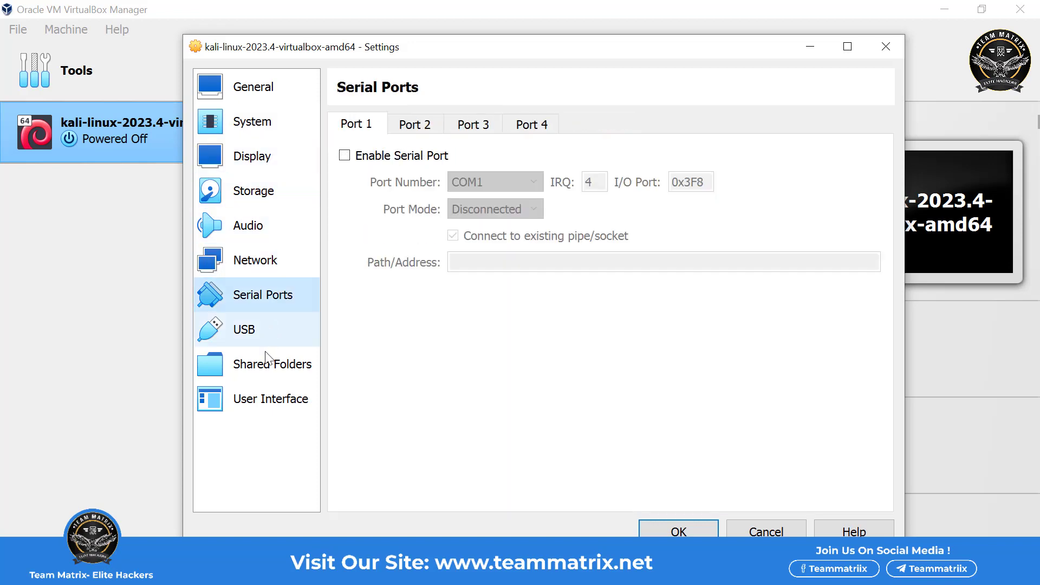
pyautogui.click(294, 404)
pyautogui.click(266, 327)
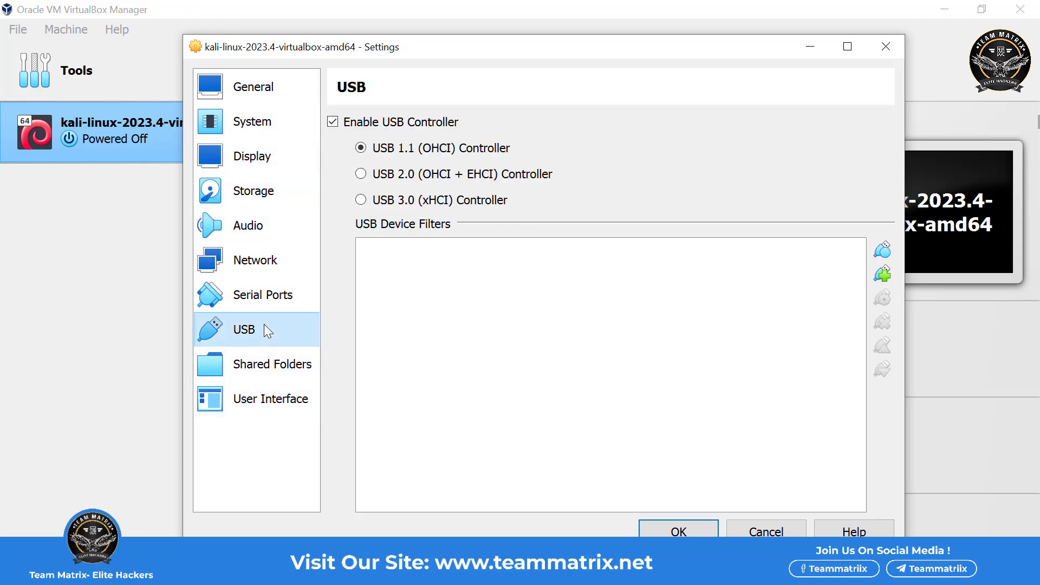
pyautogui.click(678, 530)
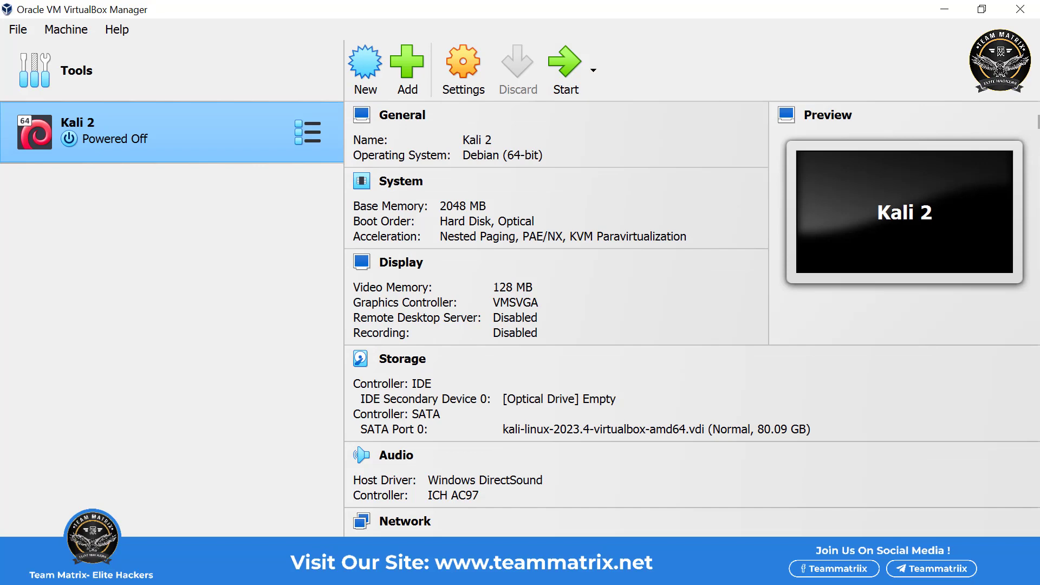
# Step: Switch to the Kali machine in VMware Workstation and start a new virtual machine, continuing to the guest operating system installation choices
pyautogui.moveTo(418, 573)
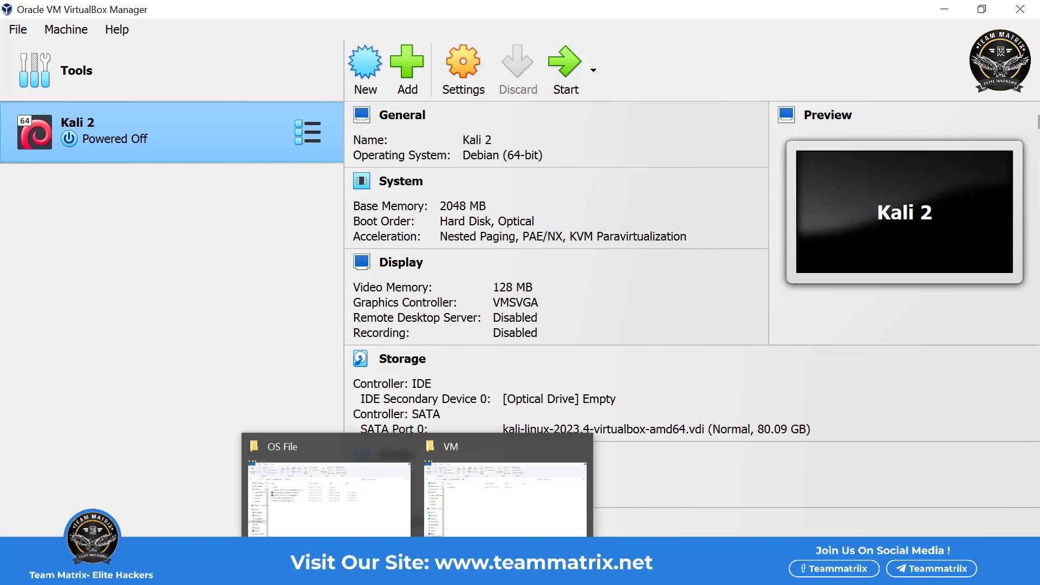
pyautogui.moveTo(585, 573)
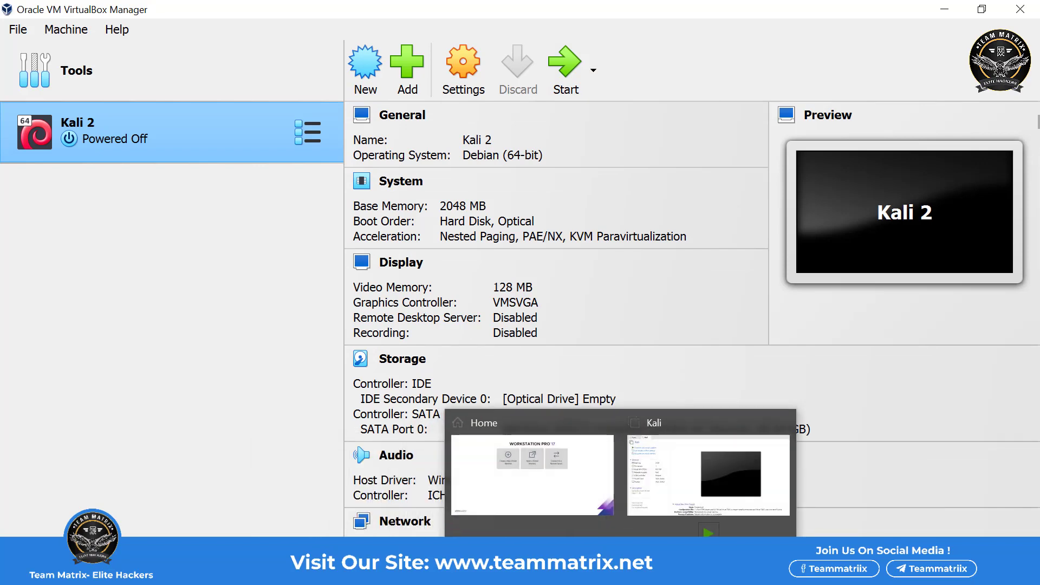
pyautogui.click(714, 471)
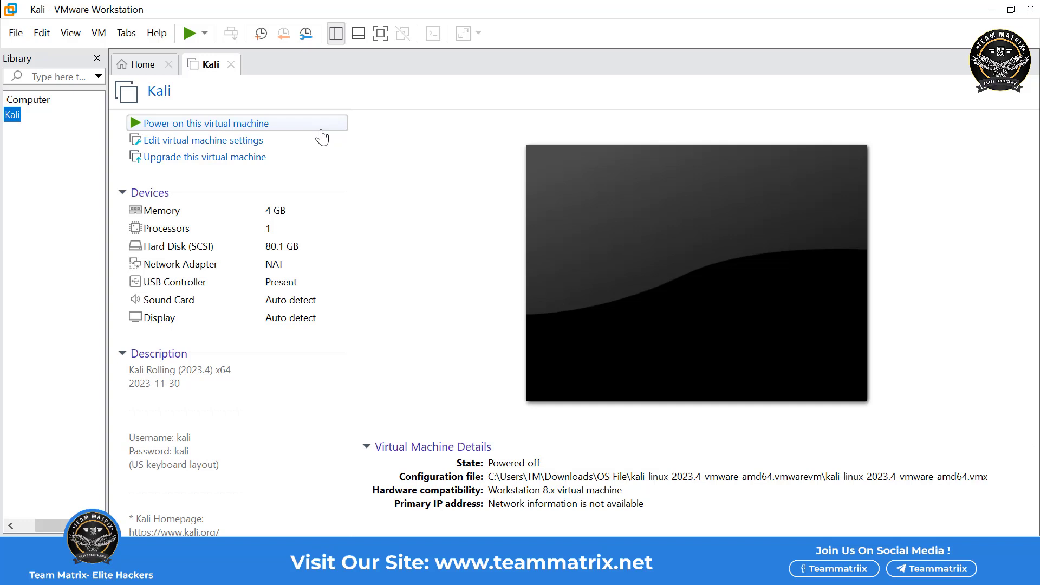
pyautogui.click(16, 34)
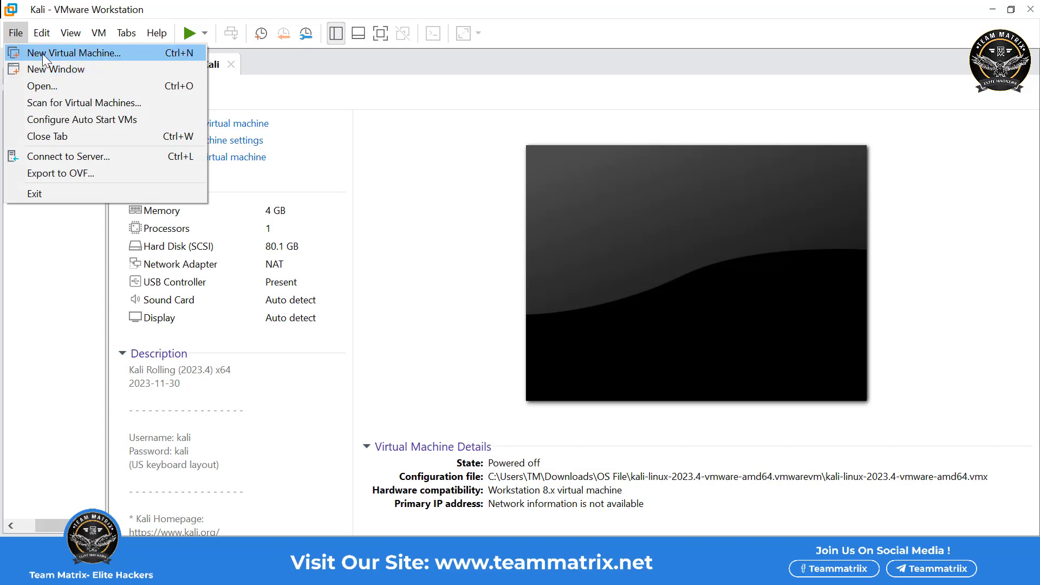
pyautogui.click(42, 54)
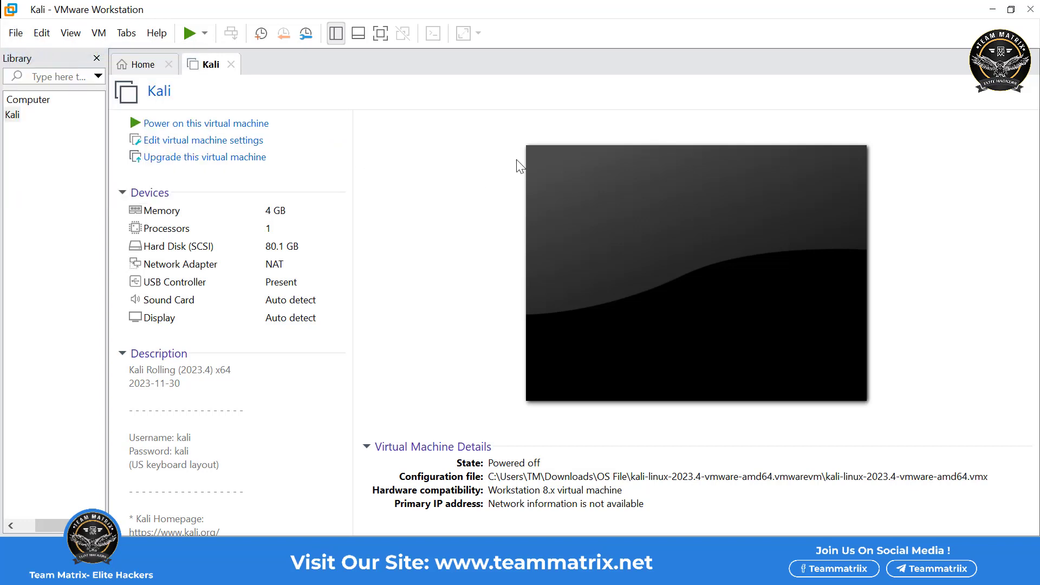
pyautogui.click(593, 431)
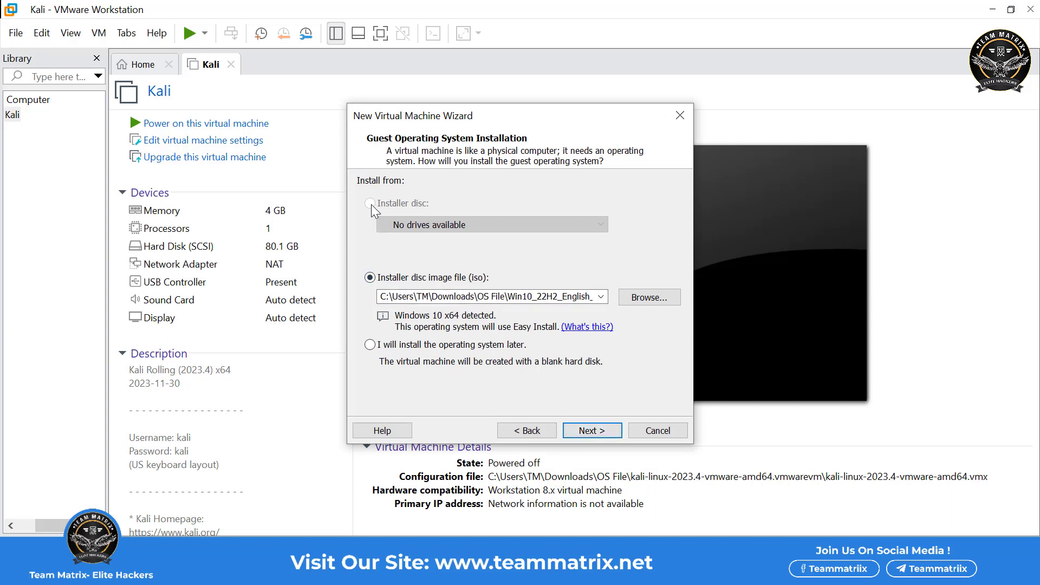
# Step: Compare the installation sources and choose to install the operating system later for the new virtual machine
pyautogui.click(370, 346)
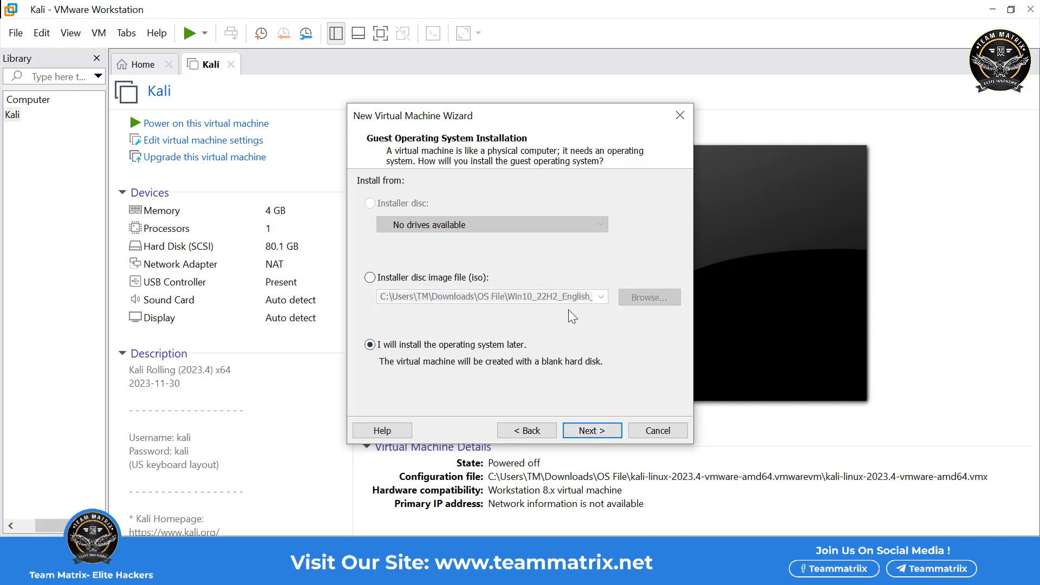
pyautogui.click(371, 277)
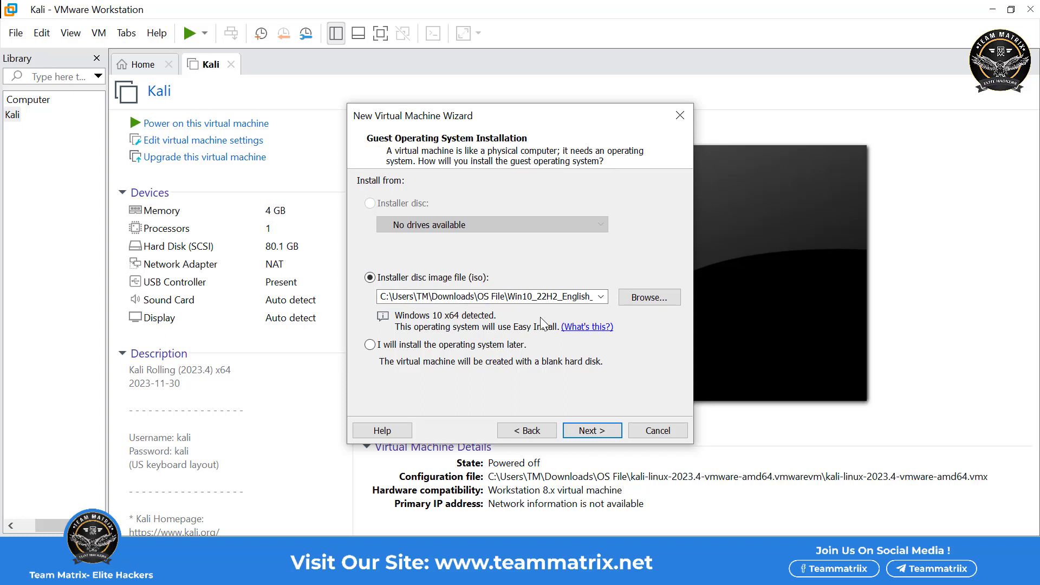
pyautogui.click(371, 348)
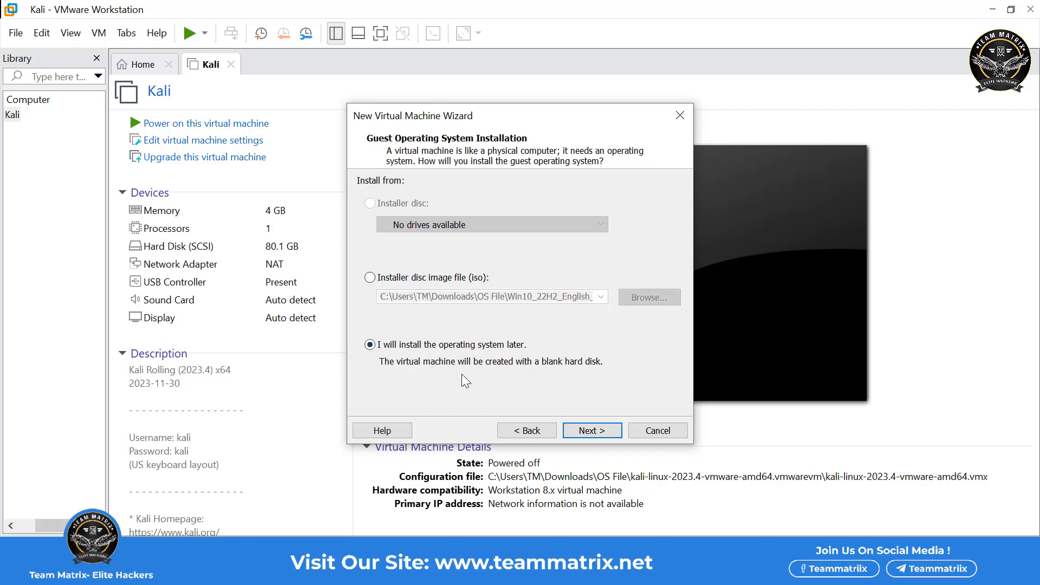
pyautogui.click(595, 429)
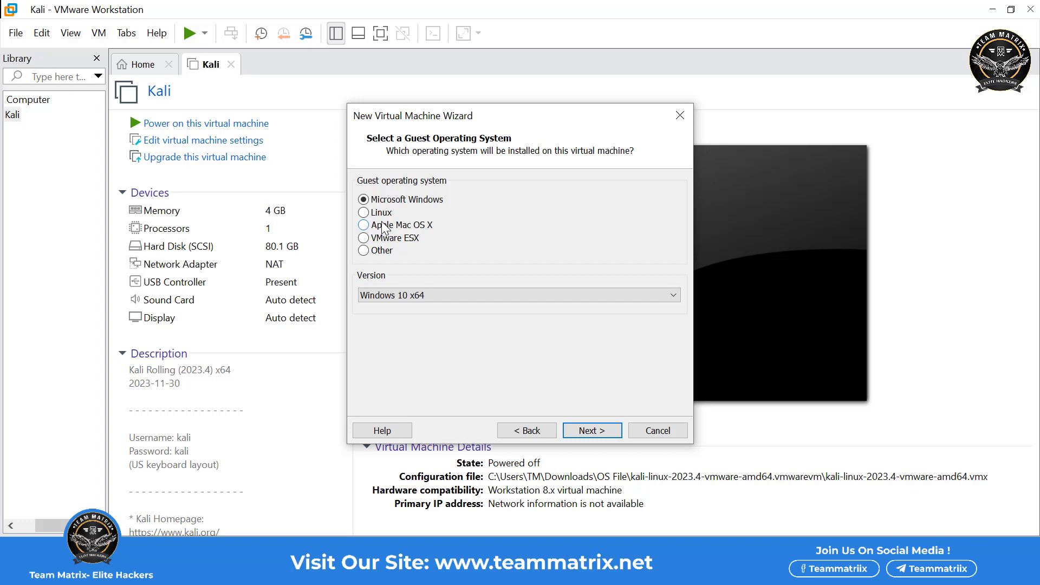
# Step: Compare the guest system versions offered for Microsoft Windows, Linux and Other operating systems in the new virtual machine setup
pyautogui.click(420, 298)
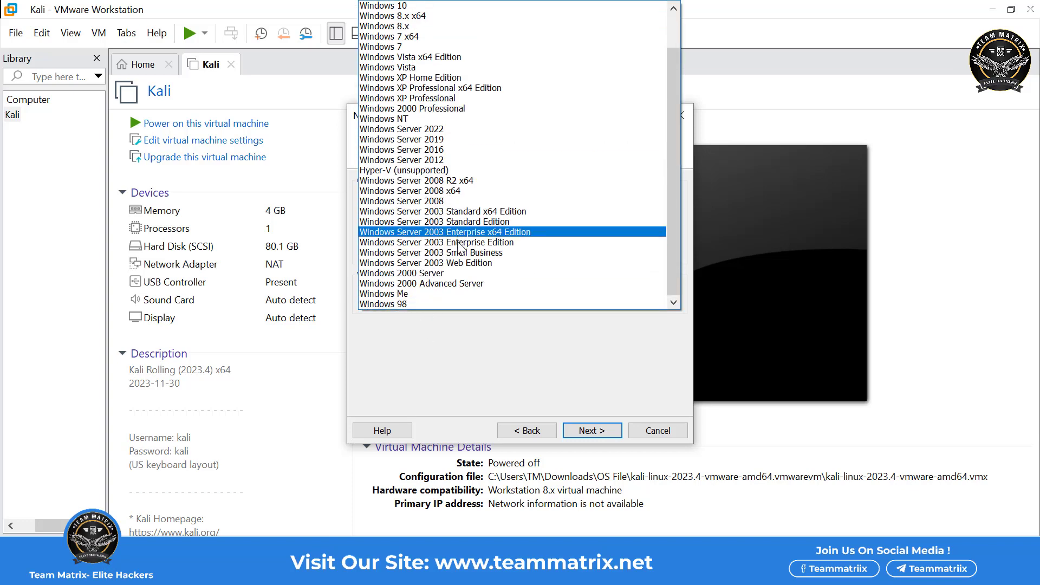
pyautogui.click(454, 354)
pyautogui.click(363, 213)
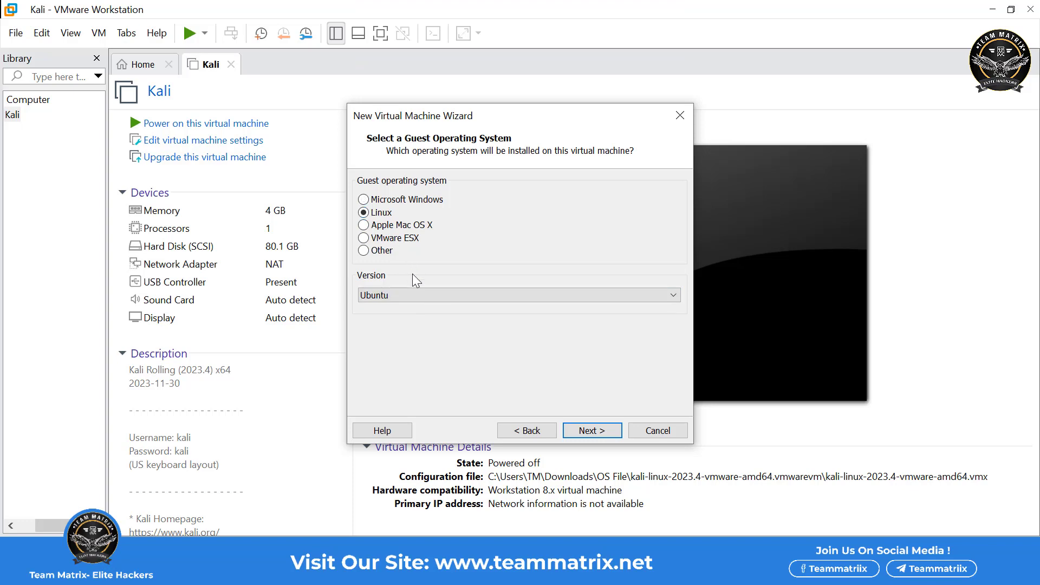
pyautogui.click(443, 294)
pyautogui.scroll(10, 479, 252)
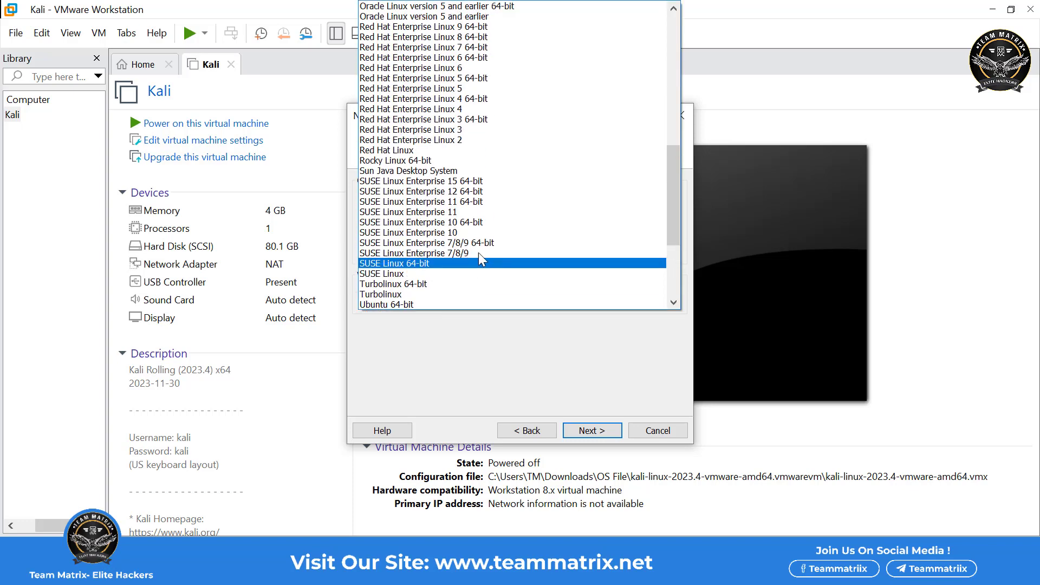
pyautogui.scroll(8, 482, 252)
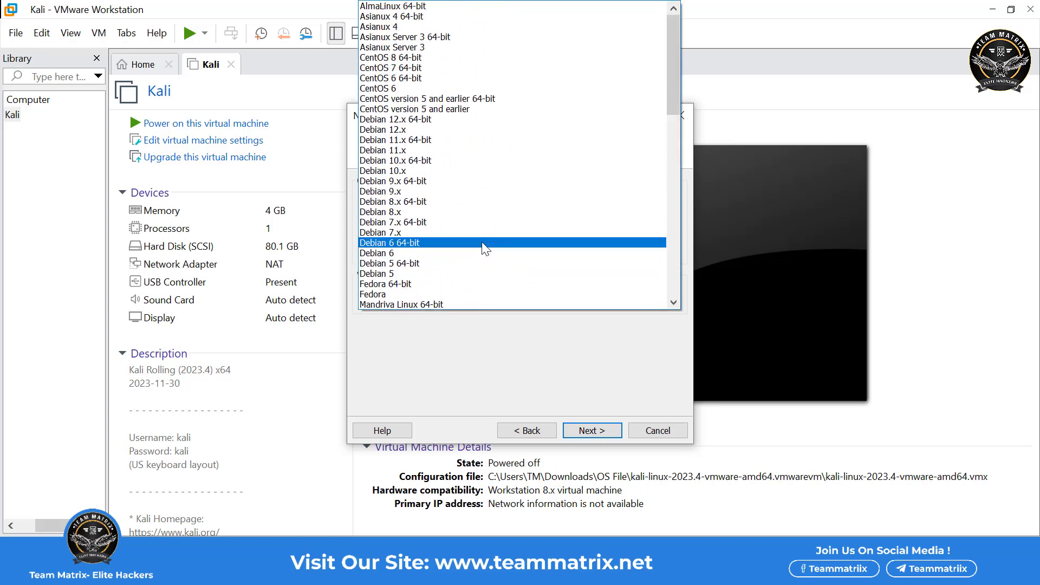
pyautogui.click(487, 339)
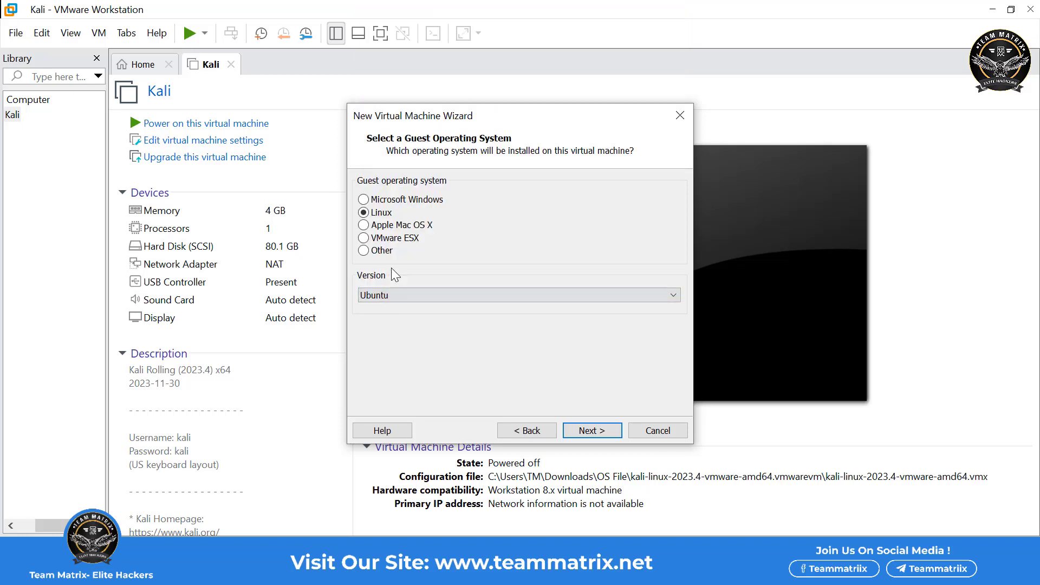
pyautogui.click(378, 238)
pyautogui.click(377, 256)
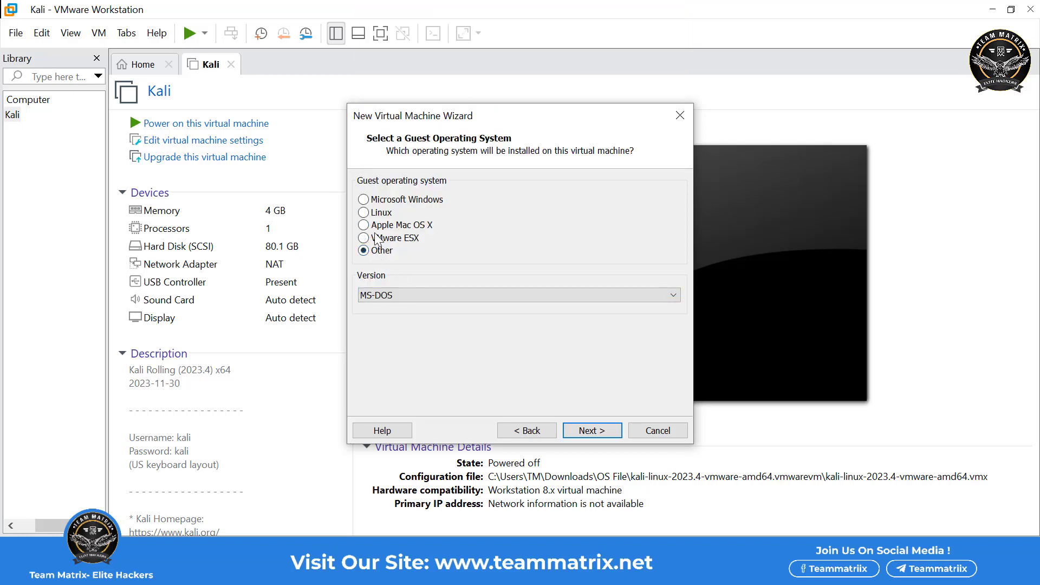
pyautogui.click(421, 294)
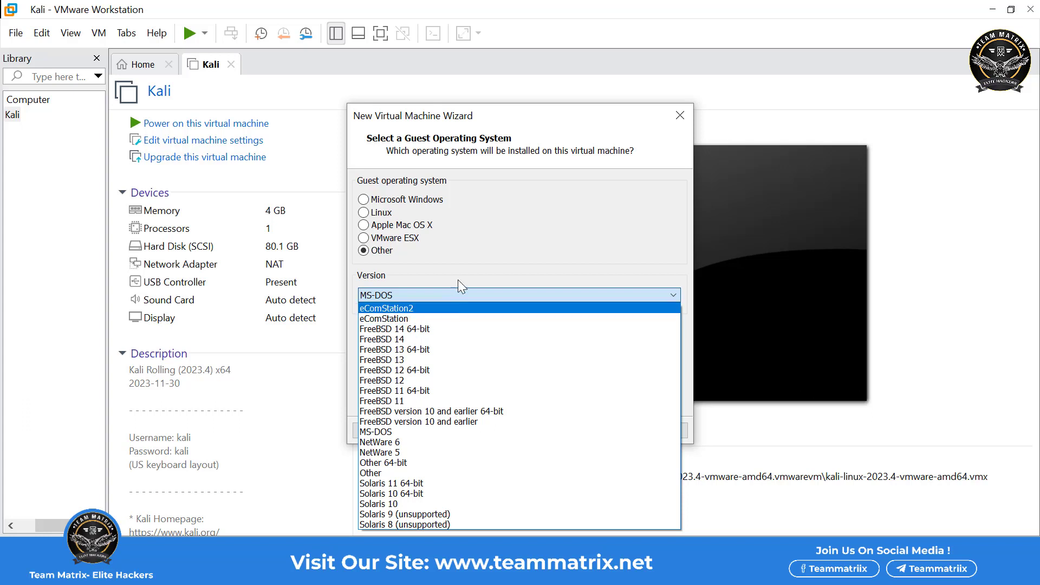
pyautogui.click(487, 242)
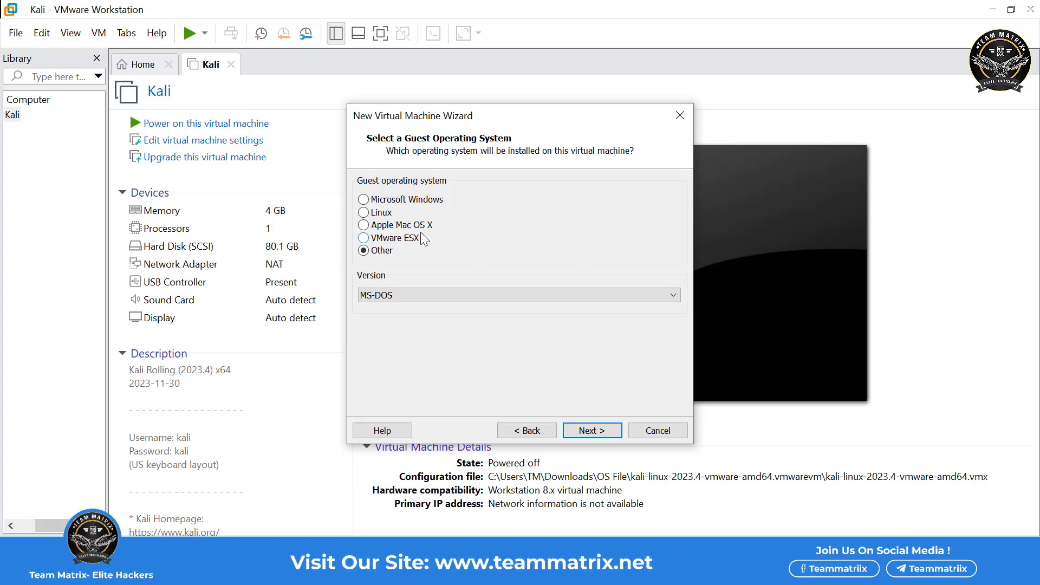
# Step: Choose Microsoft Windows with version Windows 10 x64 as the guest operating system and name the virtual machine Win 10
pyautogui.click(402, 199)
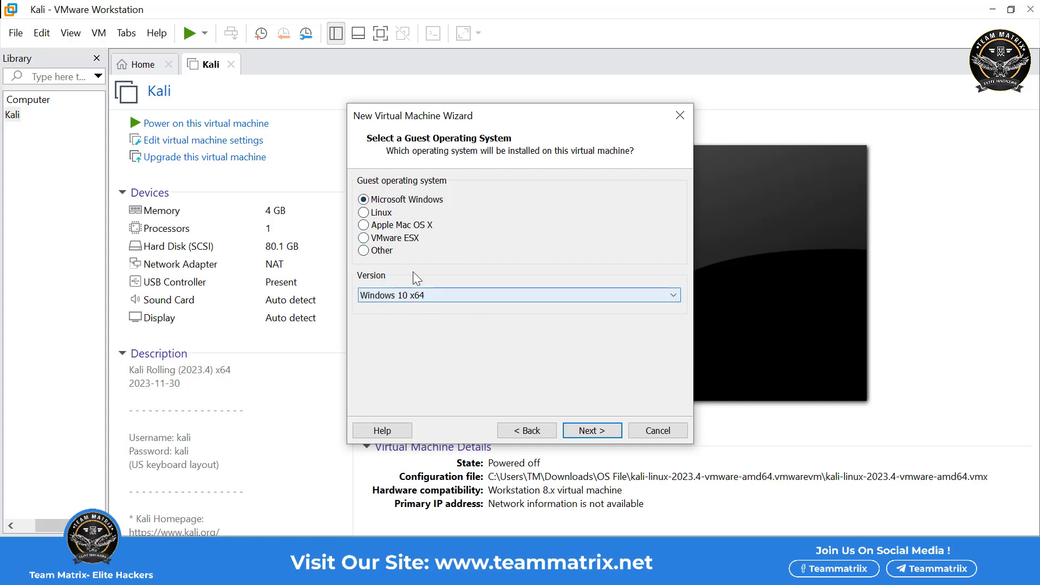
pyautogui.click(598, 430)
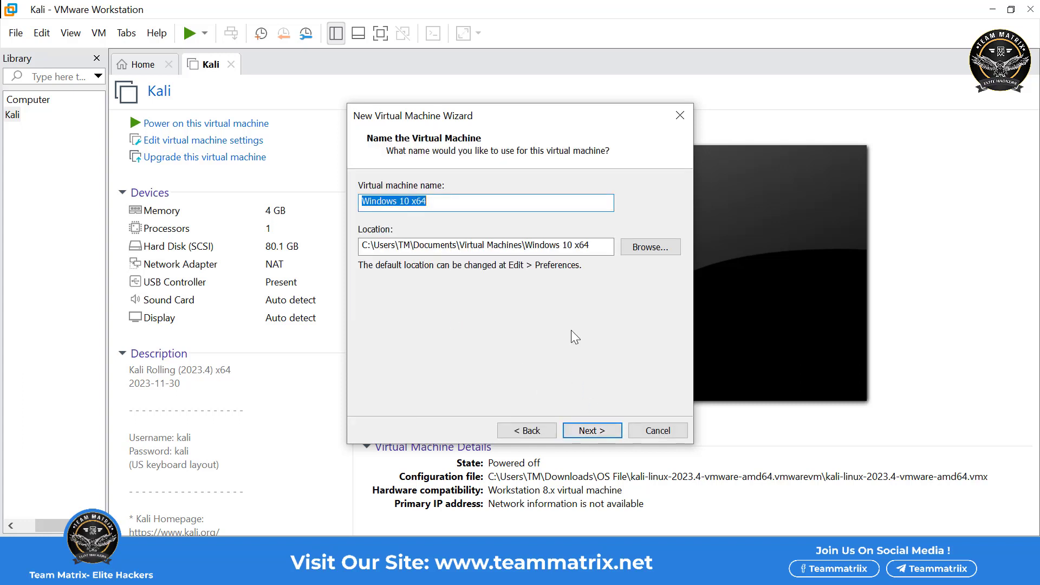
pyautogui.press('BackSpace')
pyautogui.write('Wind')
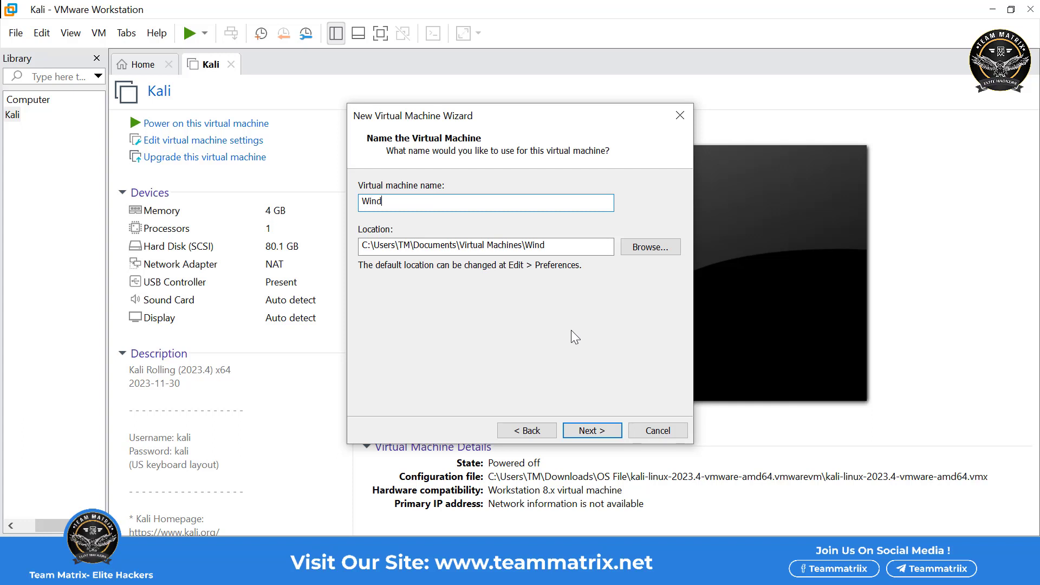
pyautogui.press('BackSpace')
pyautogui.write('10')
# Step: Start choosing the virtual machine's location and create a folder named Win 10 in C:\VM using File Explorer
pyautogui.click(664, 238)
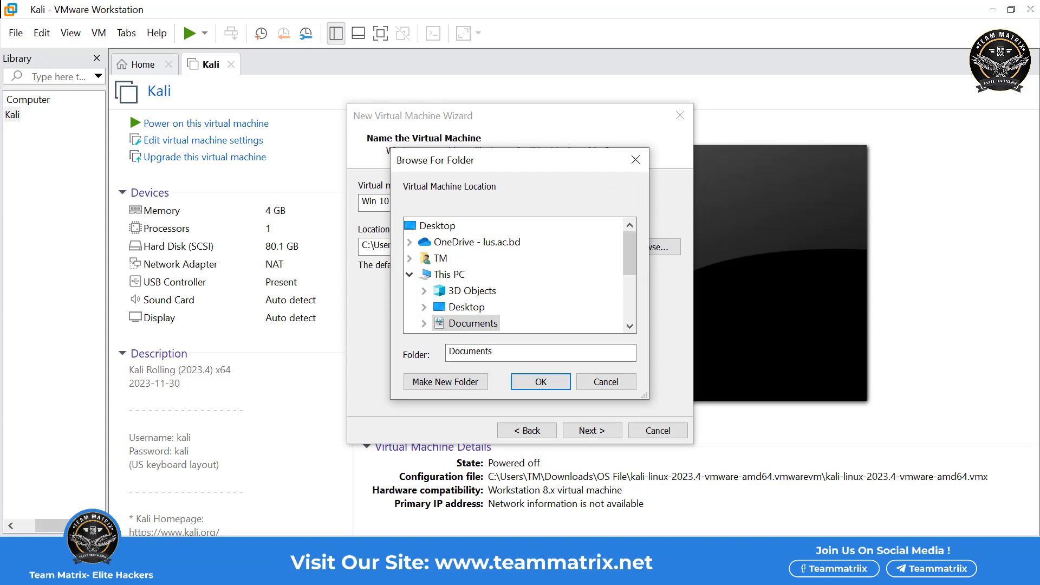
pyautogui.moveTo(430, 576)
pyautogui.click(476, 519)
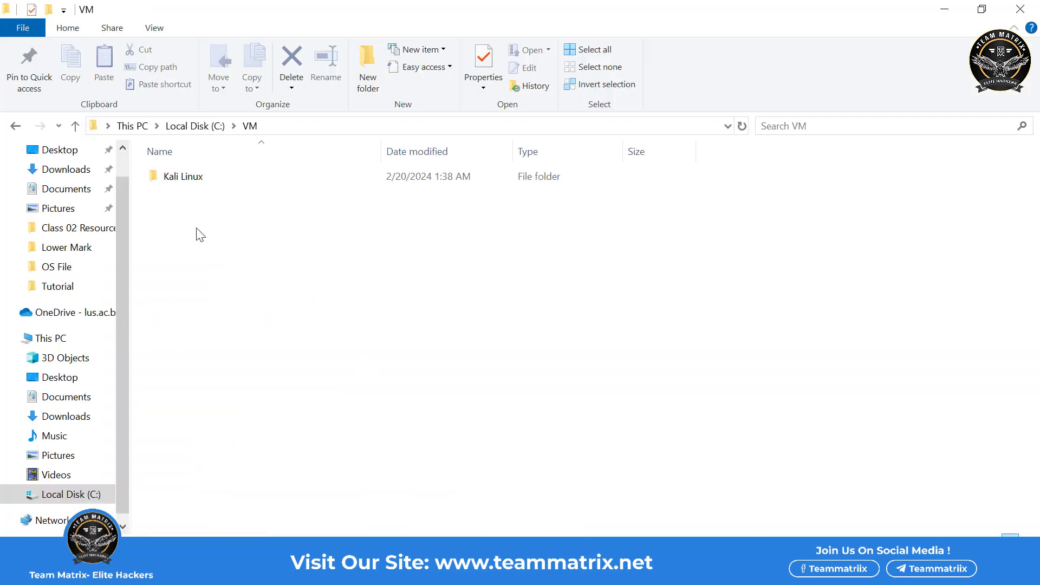
pyautogui.rightClick(204, 245)
pyautogui.moveTo(249, 422)
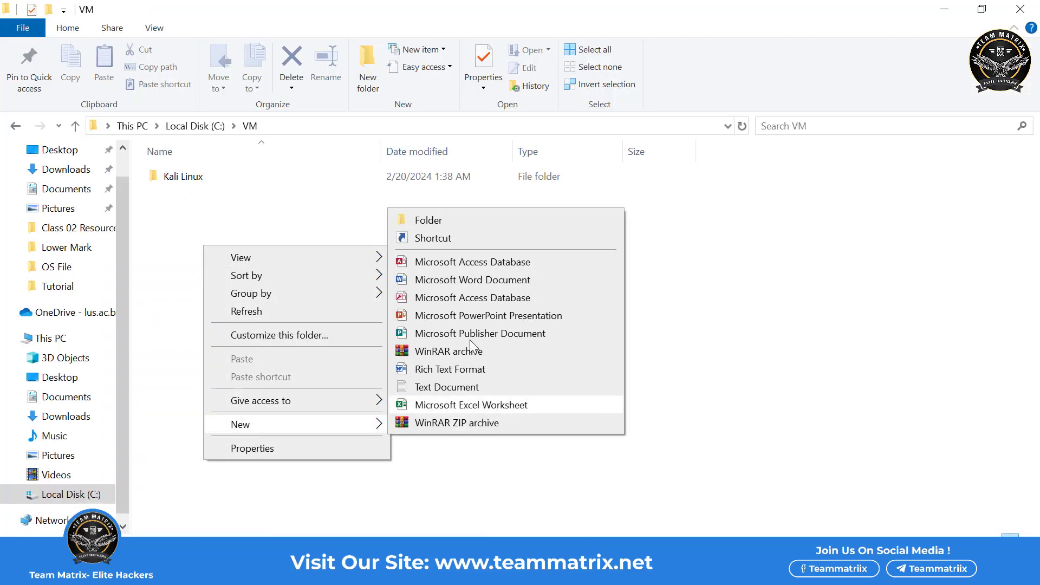
pyautogui.click(454, 220)
pyautogui.write('W')
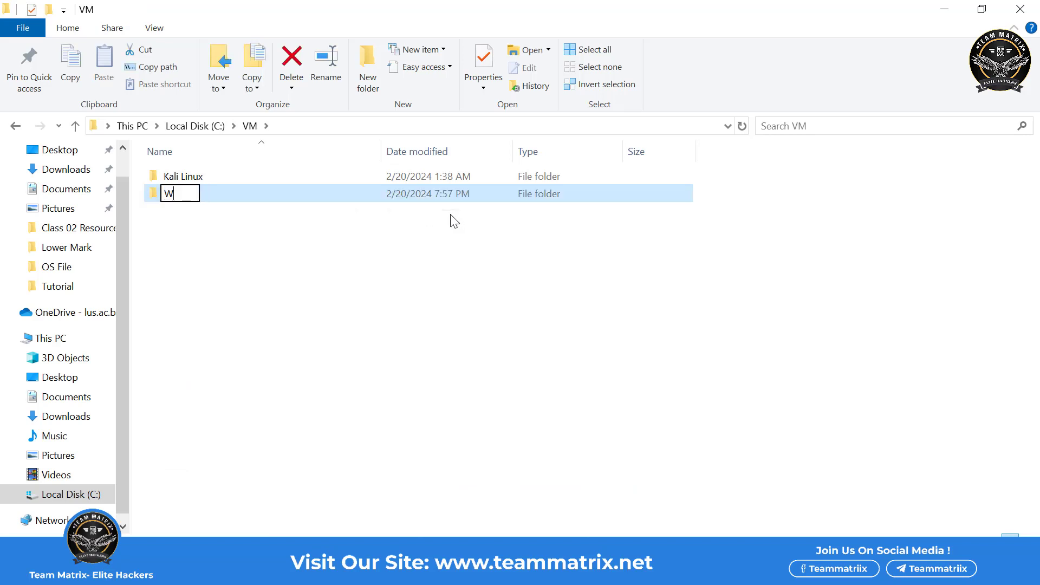
pyautogui.write('in 10')
pyautogui.press('Return')
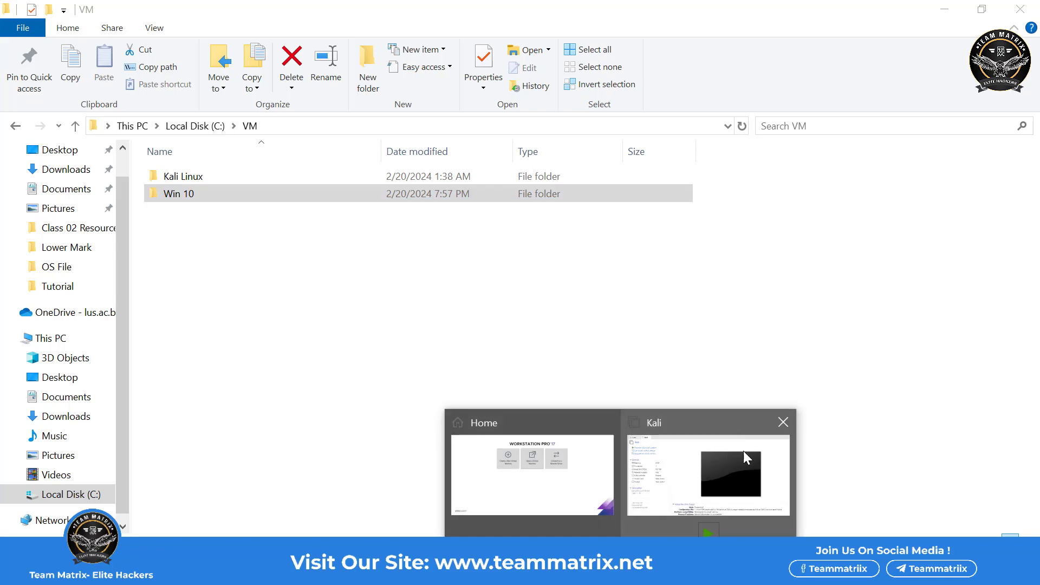
# Step: Return to VMware Workstation and set the virtual machine's location to the C:\VM\Win 10 folder
pyautogui.click(744, 453)
pyautogui.scroll(-3, 520, 293)
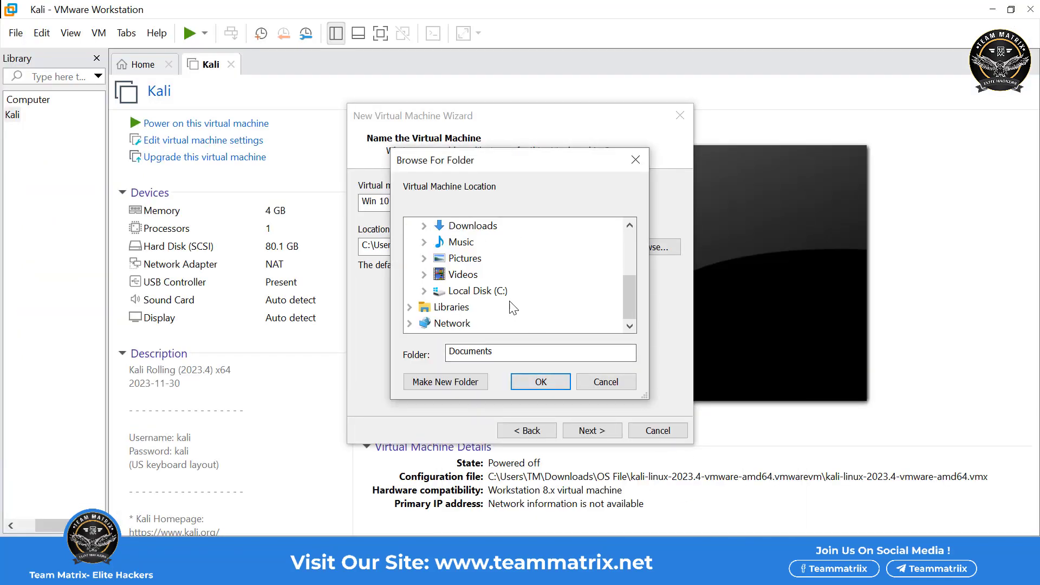
pyautogui.doubleClick(474, 291)
pyautogui.scroll(-3, 559, 297)
pyautogui.scroll(-1, 559, 297)
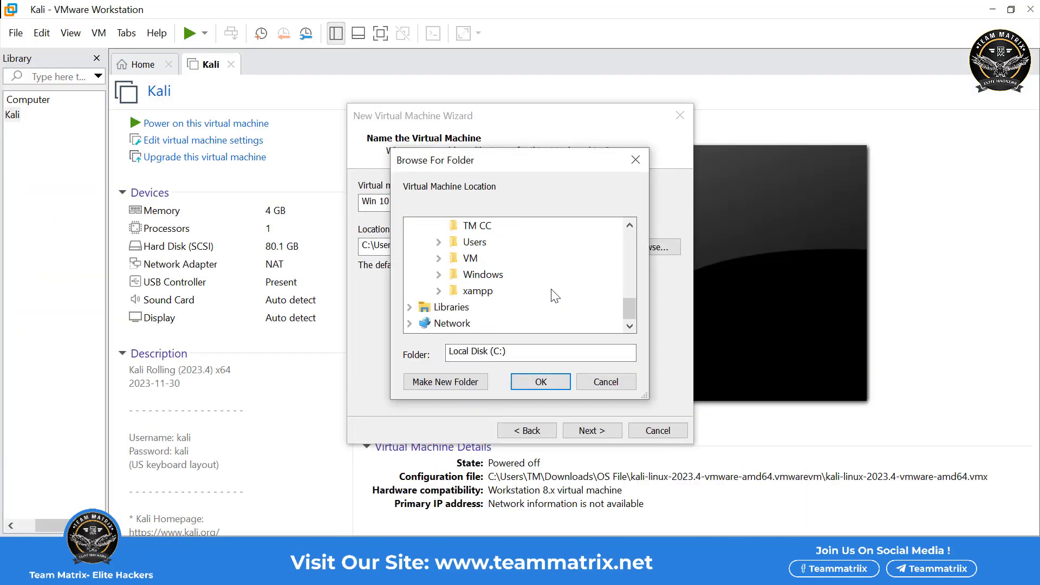
pyautogui.doubleClick(468, 258)
pyautogui.scroll(-1, 504, 274)
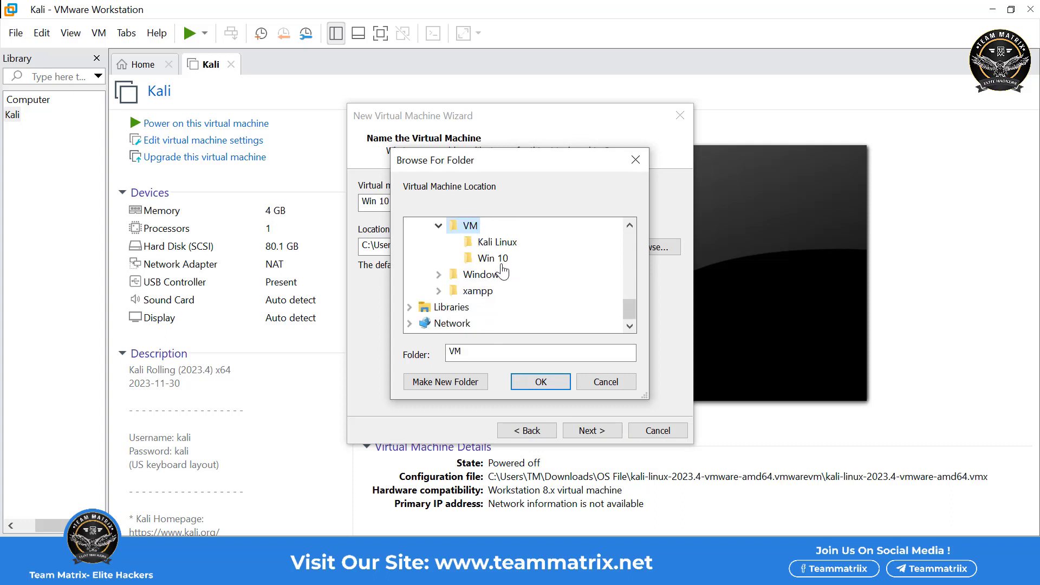
pyautogui.click(493, 258)
pyautogui.click(541, 381)
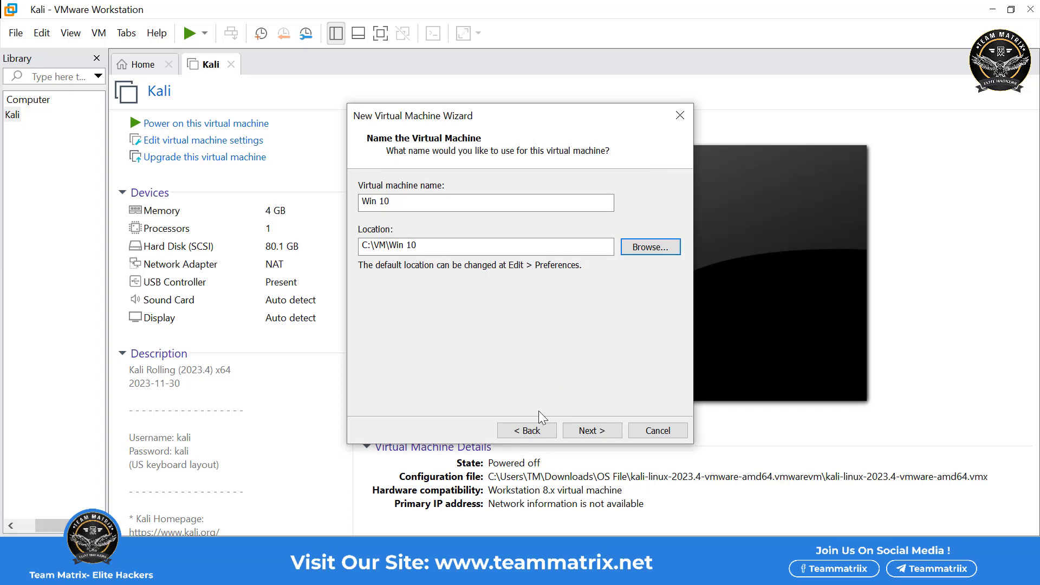
# Step: Accept the 60 GB disk split into multiple files and customize the hardware, raising the memory to 3824 MB
pyautogui.click(589, 429)
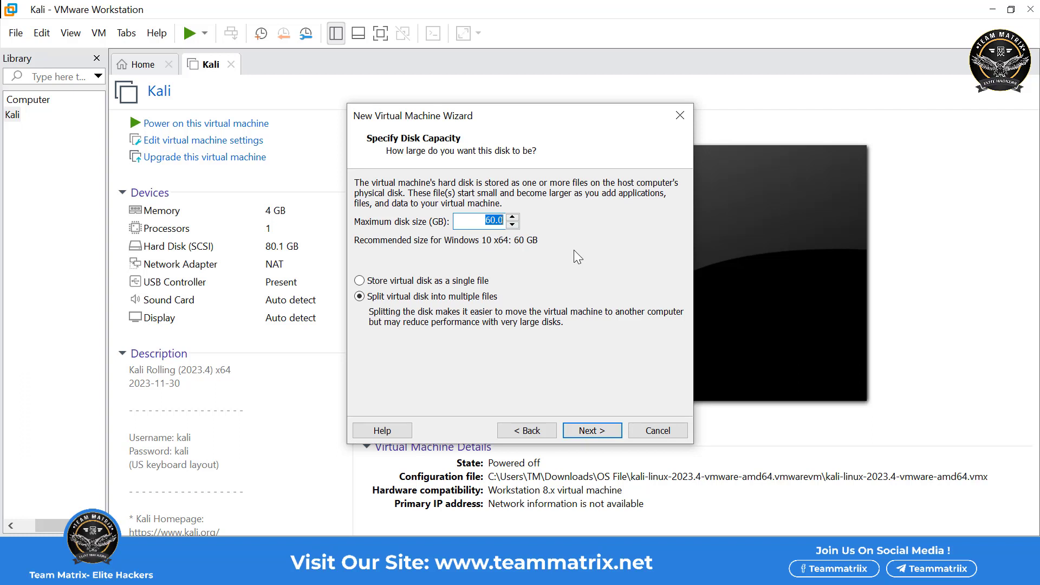
pyautogui.click(587, 431)
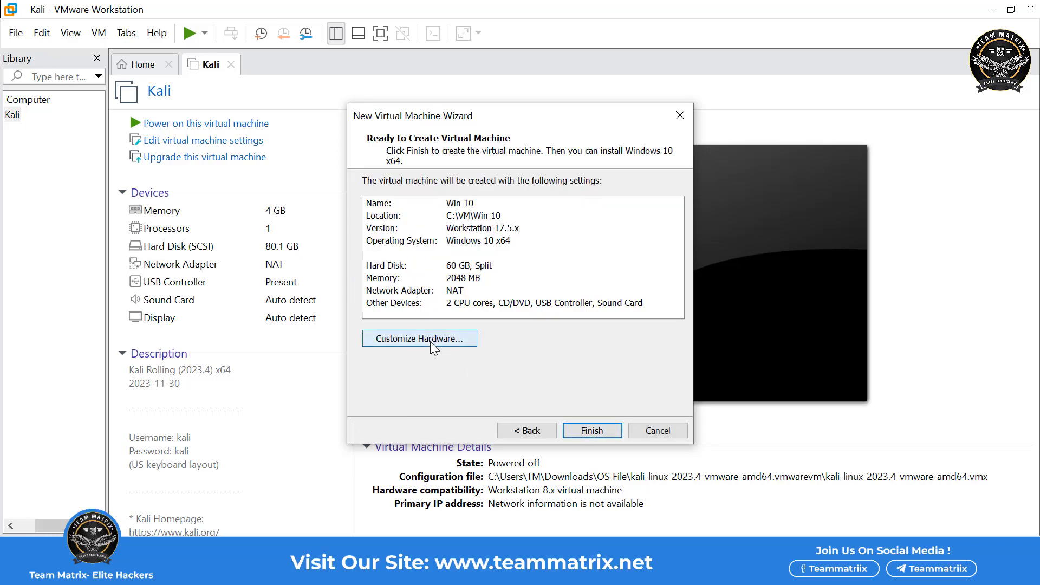
pyautogui.click(441, 339)
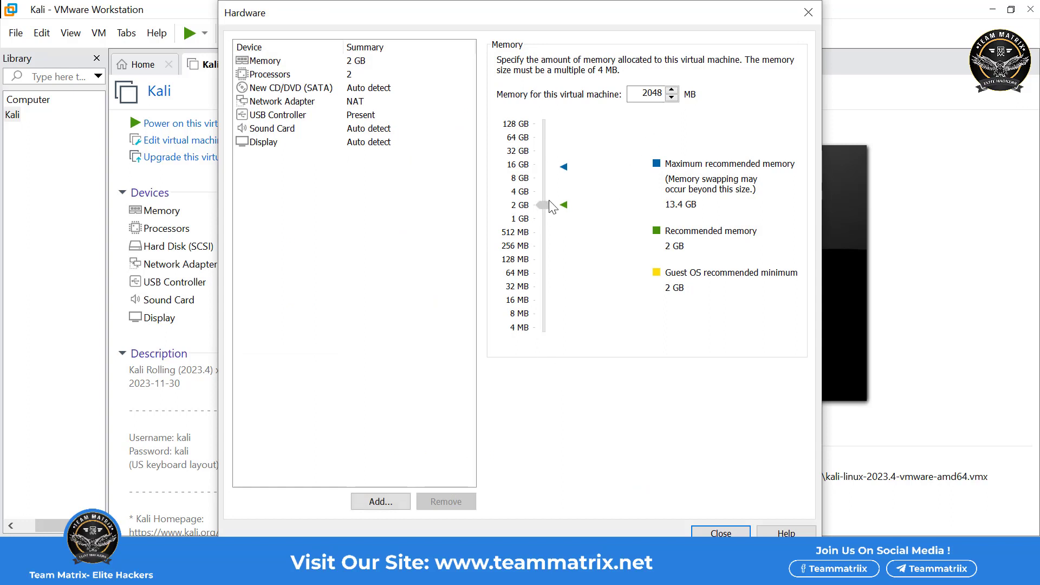
pyautogui.moveTo(544, 205); pyautogui.dragTo(545, 193)
# Step: Set the number of processors to 1 and keep 1 core per processor
pyautogui.click(325, 74)
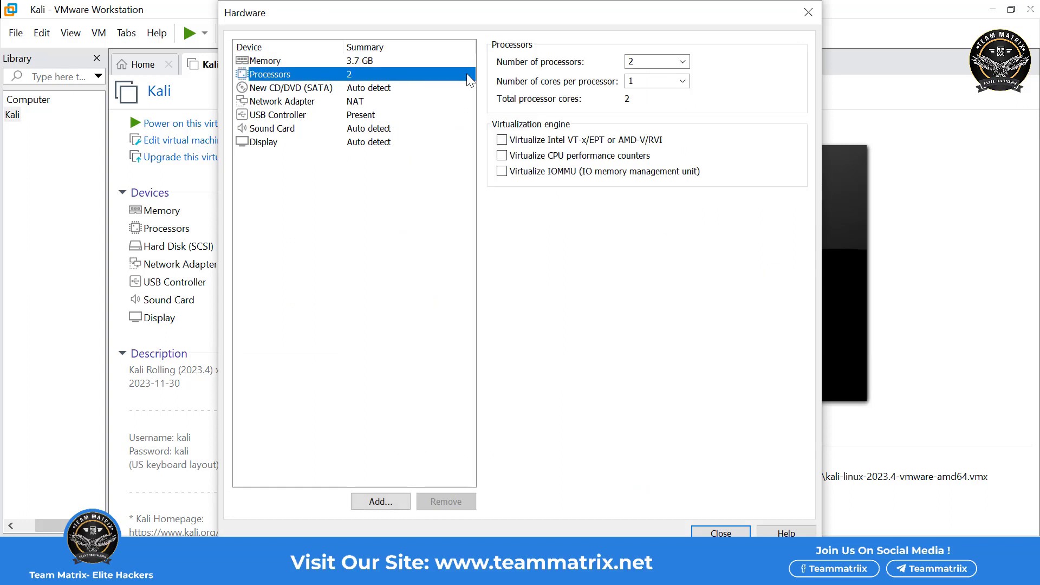
pyautogui.click(682, 61)
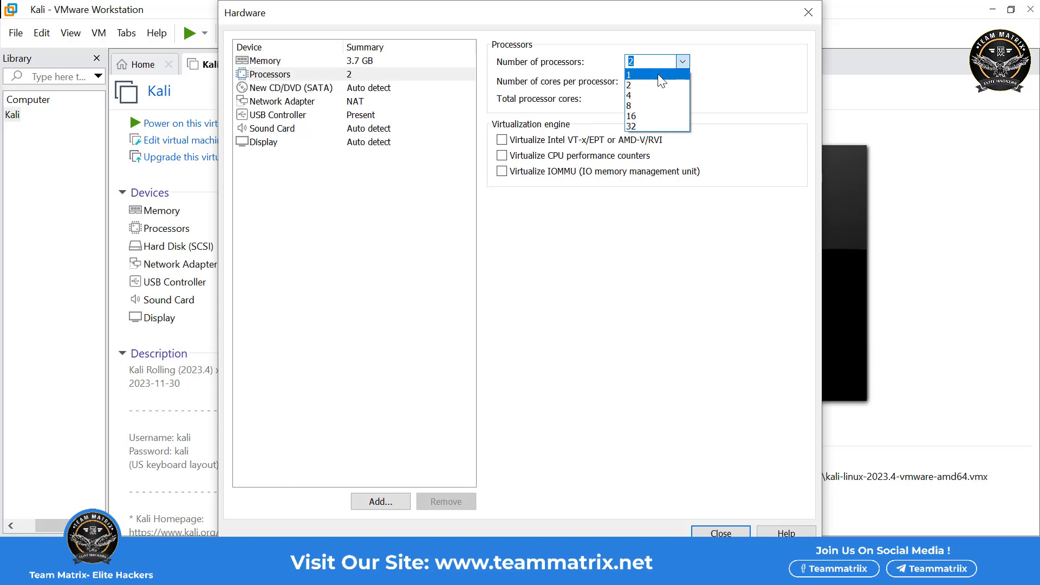
pyautogui.click(671, 74)
pyautogui.click(683, 82)
pyautogui.click(684, 82)
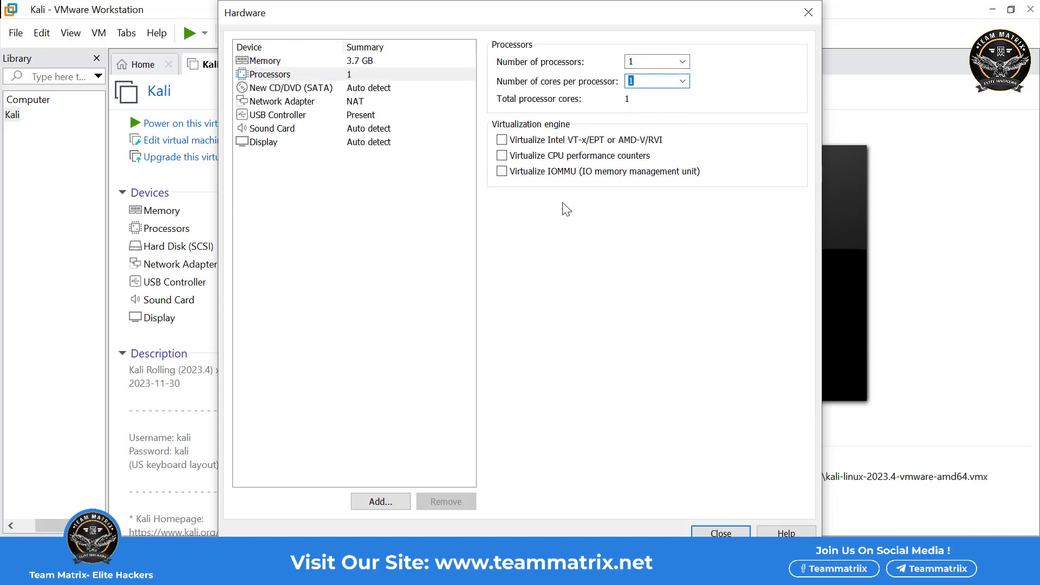
# Step: Check the network adapter, USB controller, sound card and display settings and finish creating the Win 10 virtual machine
pyautogui.click(298, 103)
pyautogui.click(294, 115)
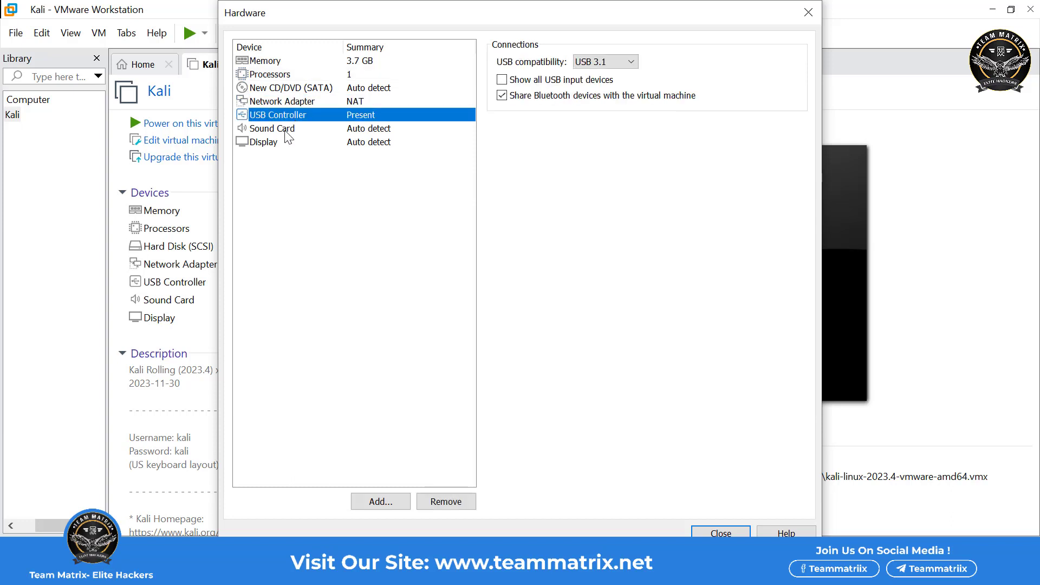
pyautogui.click(288, 130)
pyautogui.click(287, 142)
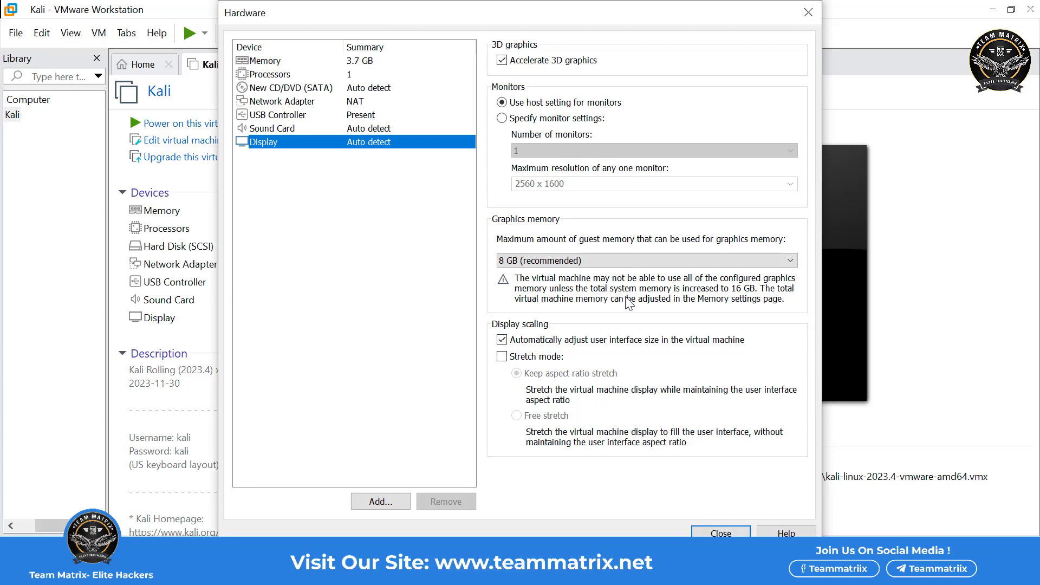
pyautogui.click(720, 532)
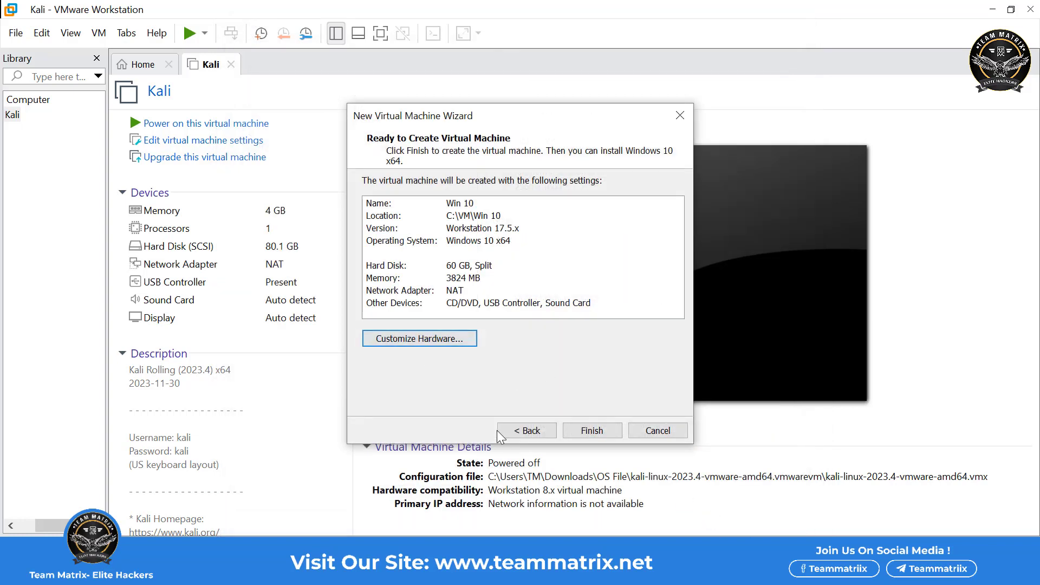
pyautogui.click(590, 433)
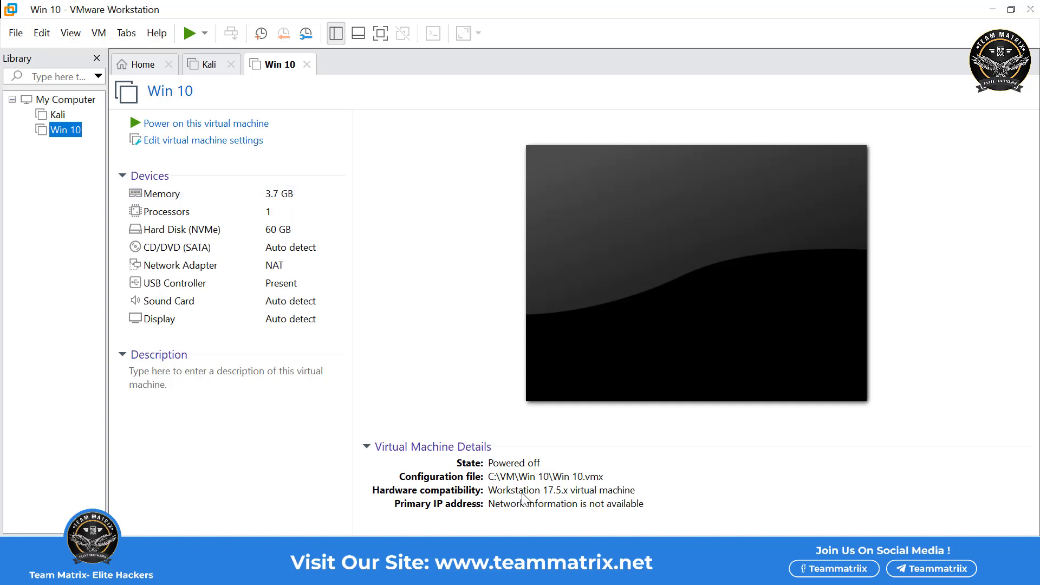
pyautogui.moveTo(580, 573)
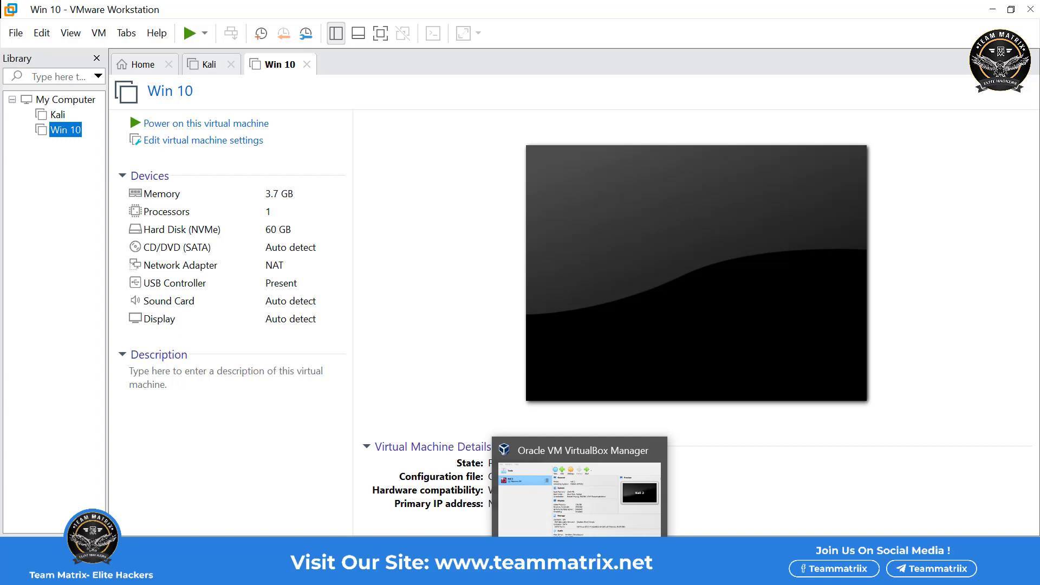
pyautogui.click(576, 518)
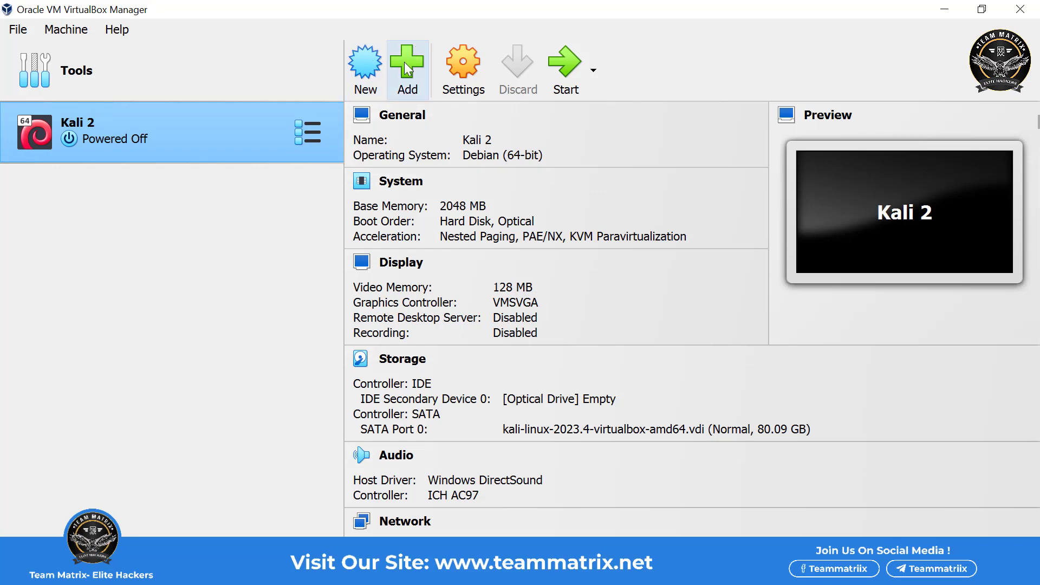
pyautogui.click(378, 75)
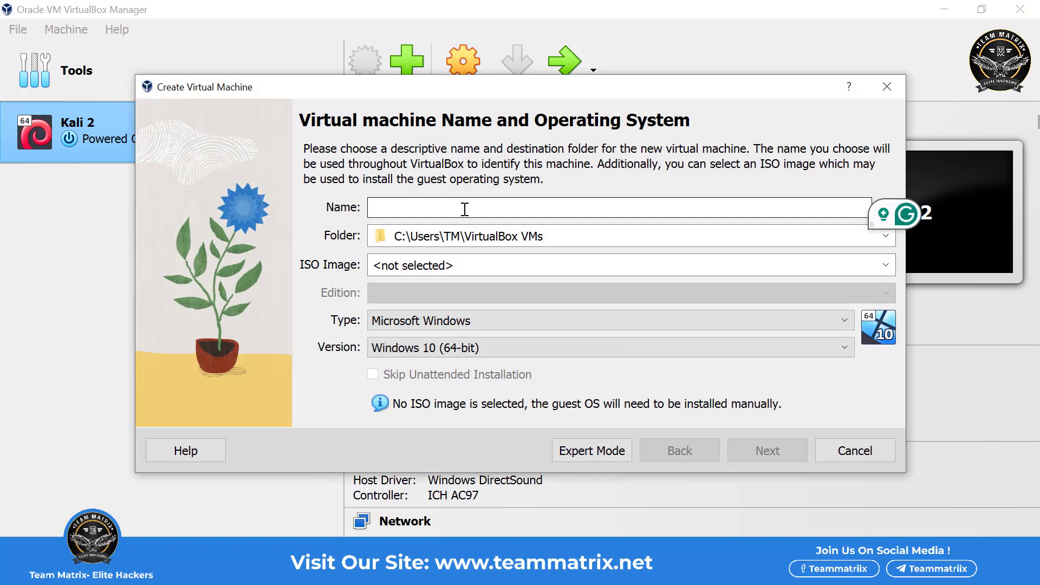
pyautogui.write('Name')
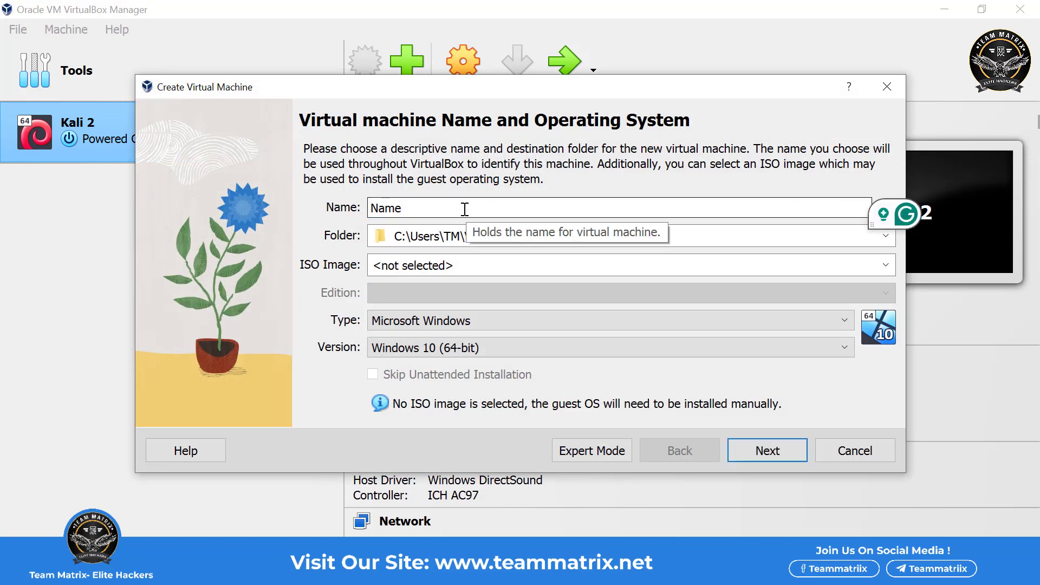
# Step: Return to VMware Workstation, open the Win 10 machine's settings and review each hardware device from processors to display
pyautogui.click(621, 575)
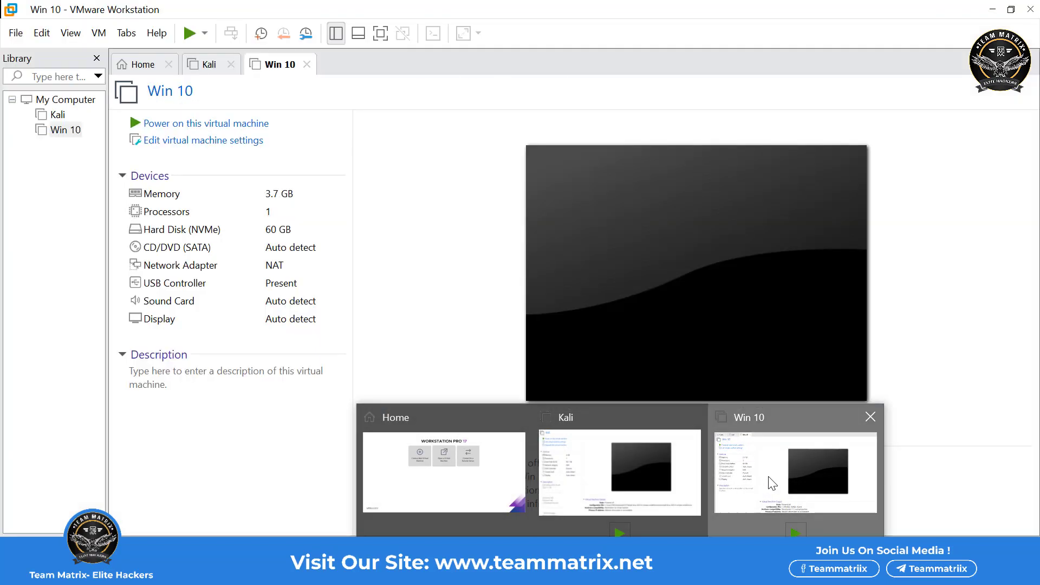
pyautogui.click(773, 482)
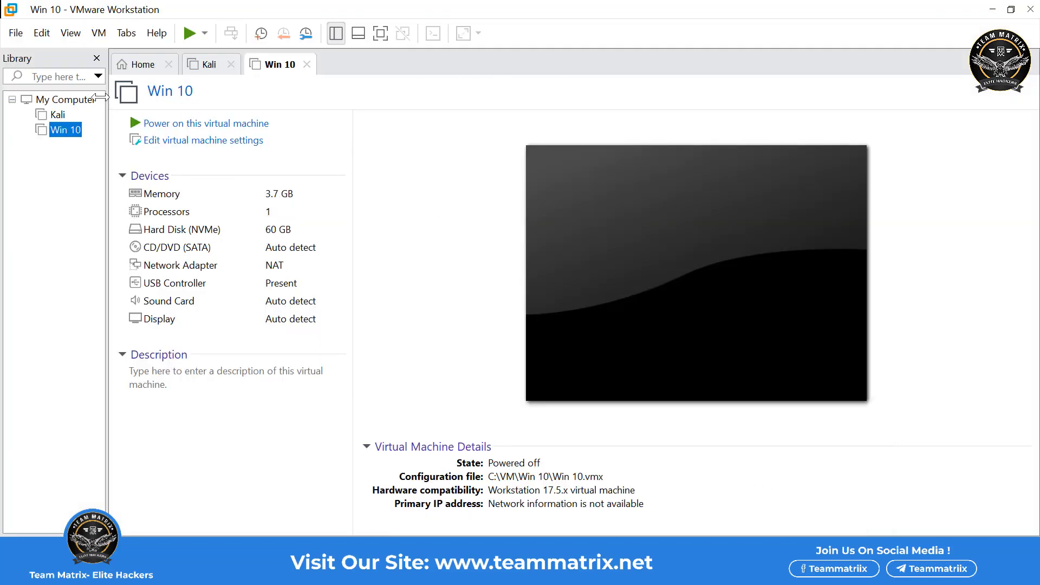
pyautogui.click(16, 33)
pyautogui.click(368, 170)
pyautogui.click(213, 140)
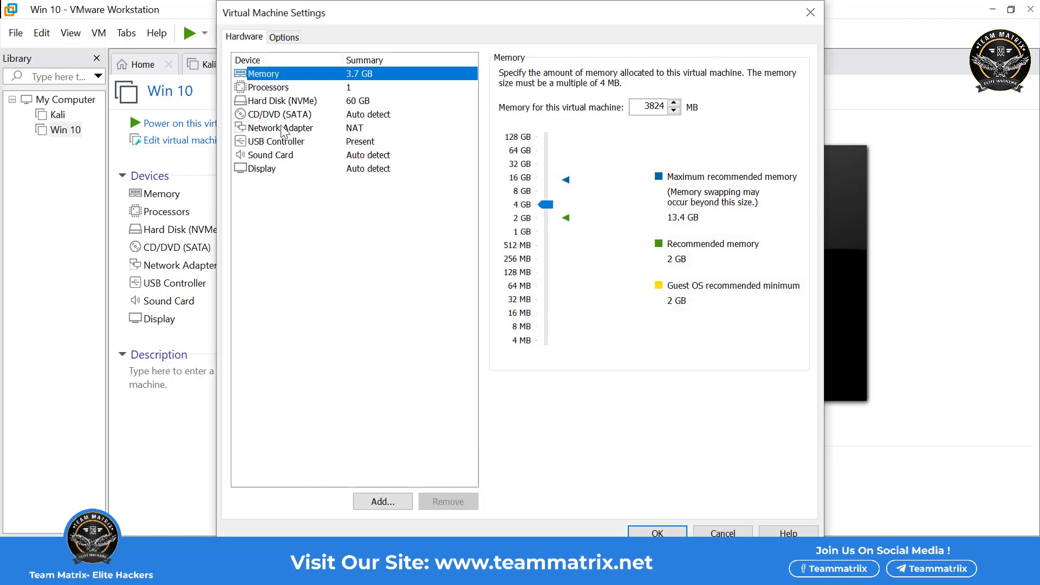
pyautogui.click(282, 90)
pyautogui.click(277, 102)
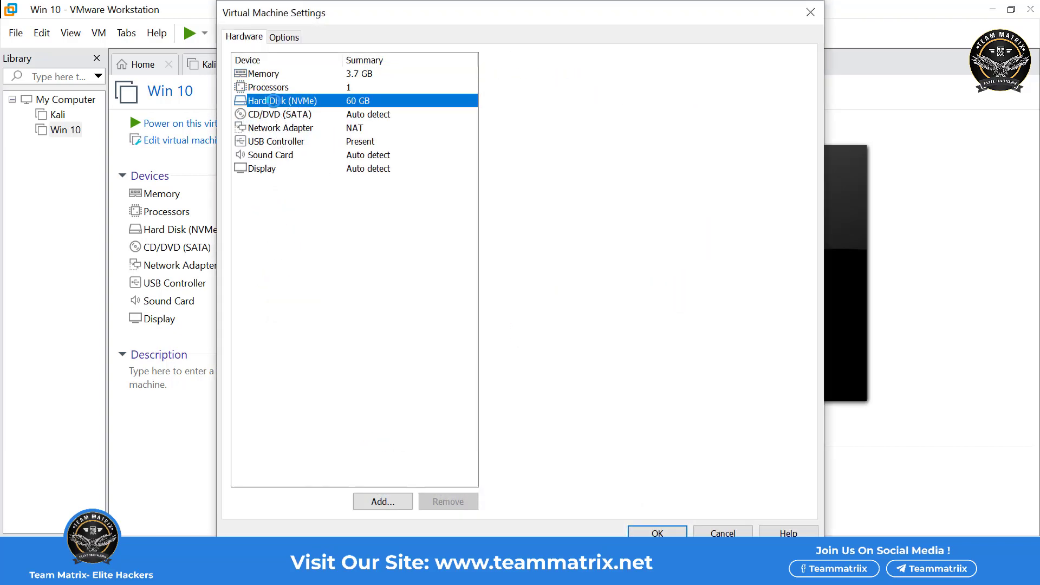
pyautogui.click(277, 115)
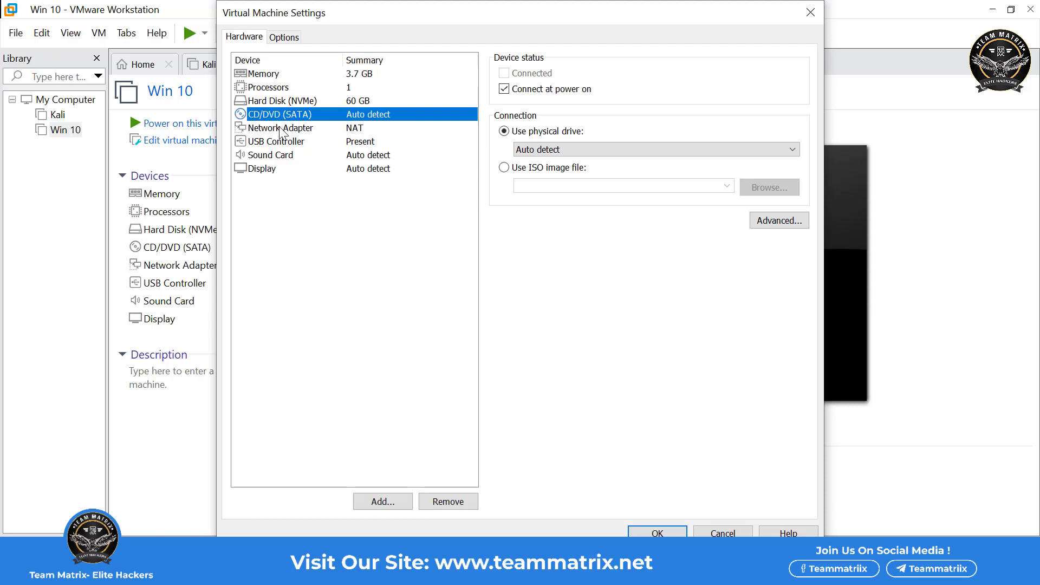
pyautogui.click(281, 130)
pyautogui.click(282, 142)
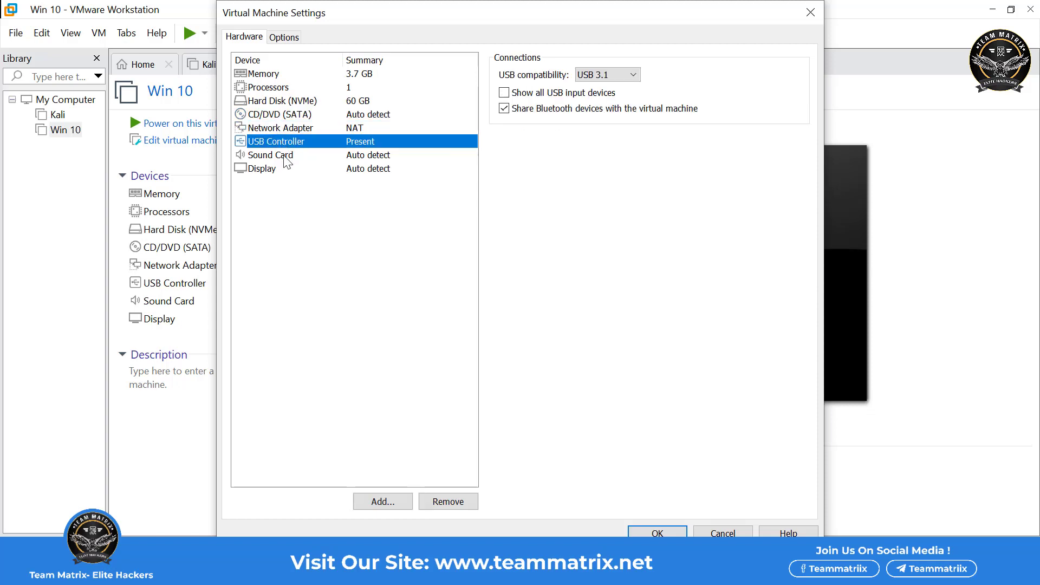
pyautogui.click(284, 156)
pyautogui.click(277, 171)
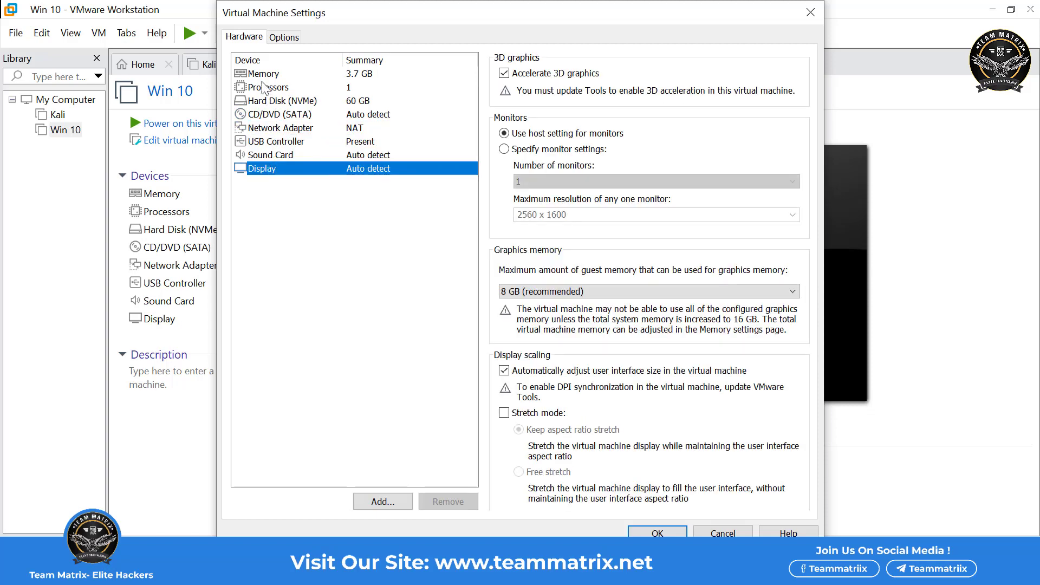
# Step: Check the Win 10 machine's general options and its hard disk's file location, capacity and utilities
pyautogui.click(288, 38)
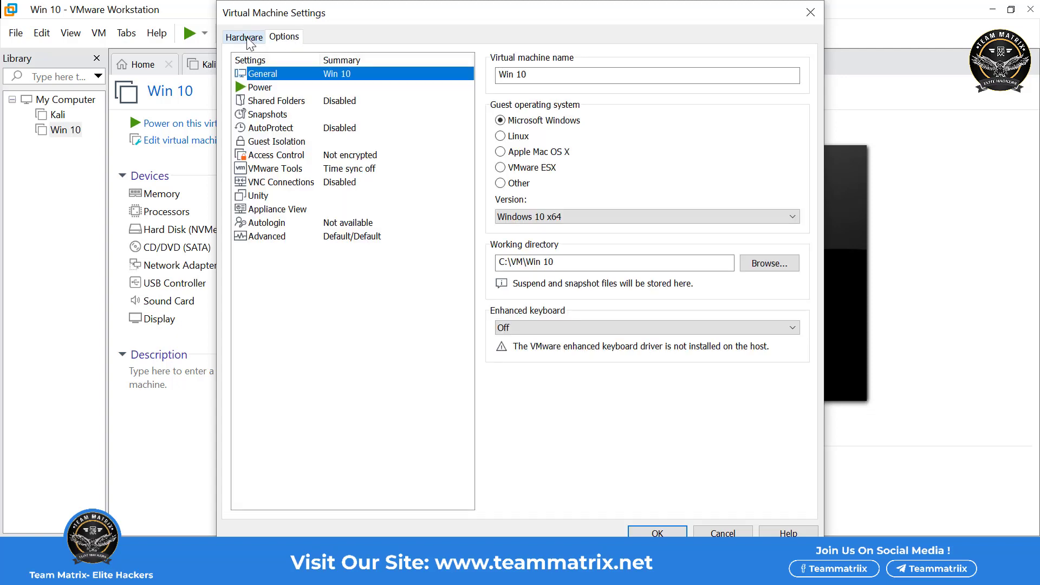
pyautogui.click(245, 37)
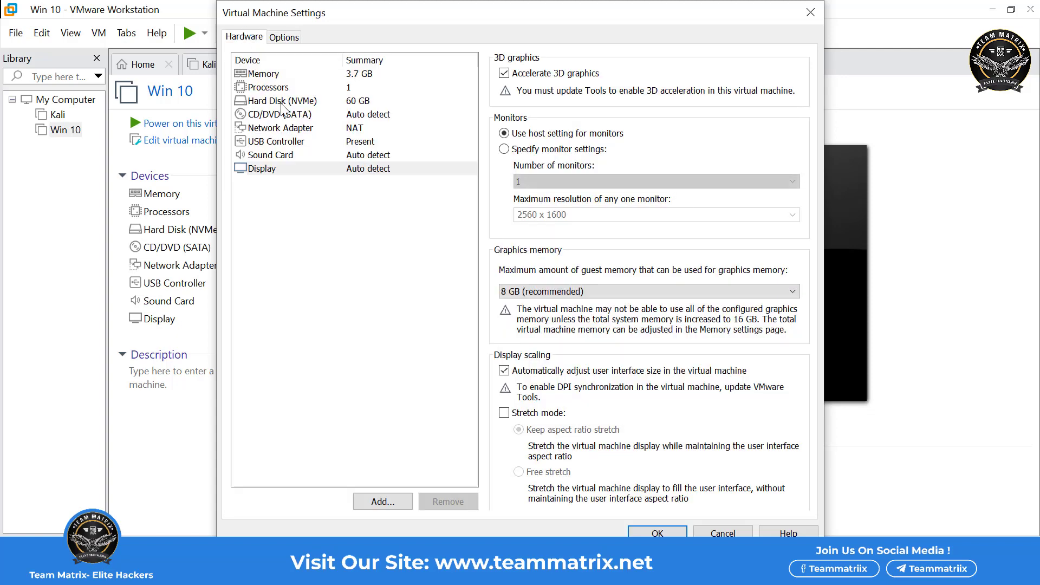
pyautogui.click(282, 102)
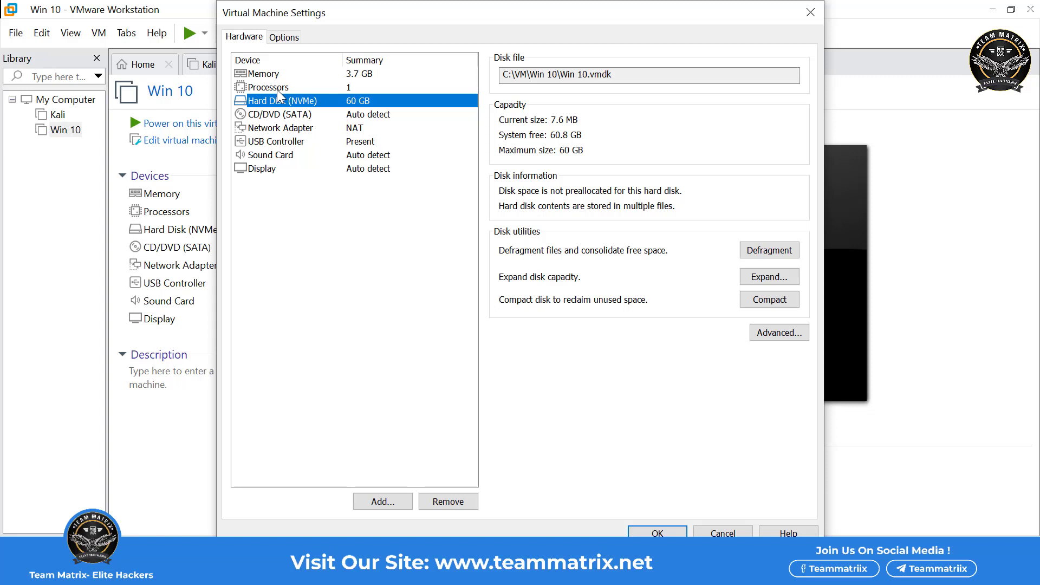
pyautogui.click(647, 74)
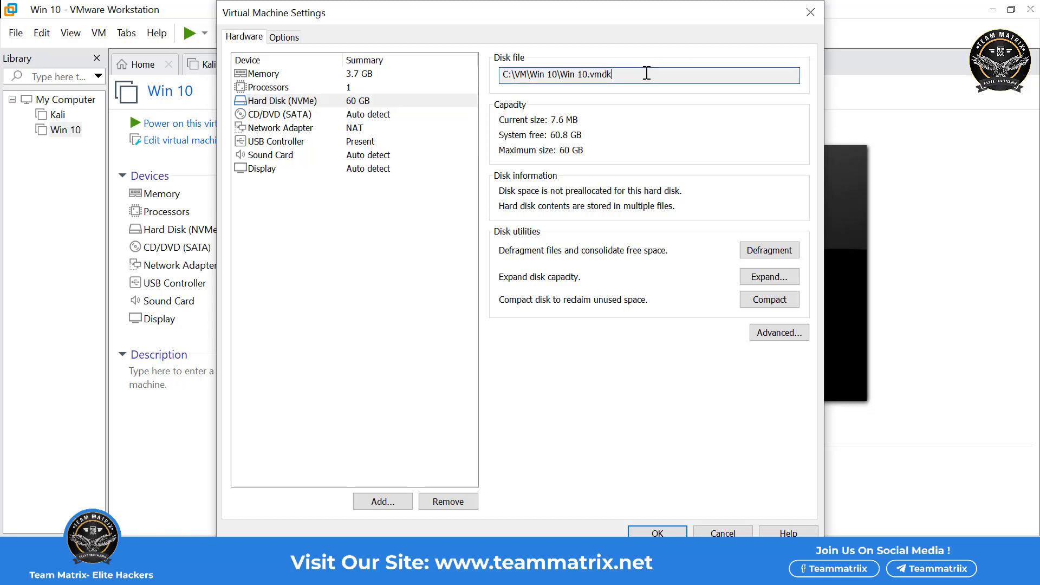
pyautogui.doubleClick(646, 74)
pyautogui.doubleClick(646, 73)
pyautogui.click(645, 74)
# Step: Review the memory, processor, hard disk, CD/DVD and network adapter settings of the Win 10 machine
pyautogui.click(271, 75)
pyautogui.click(270, 87)
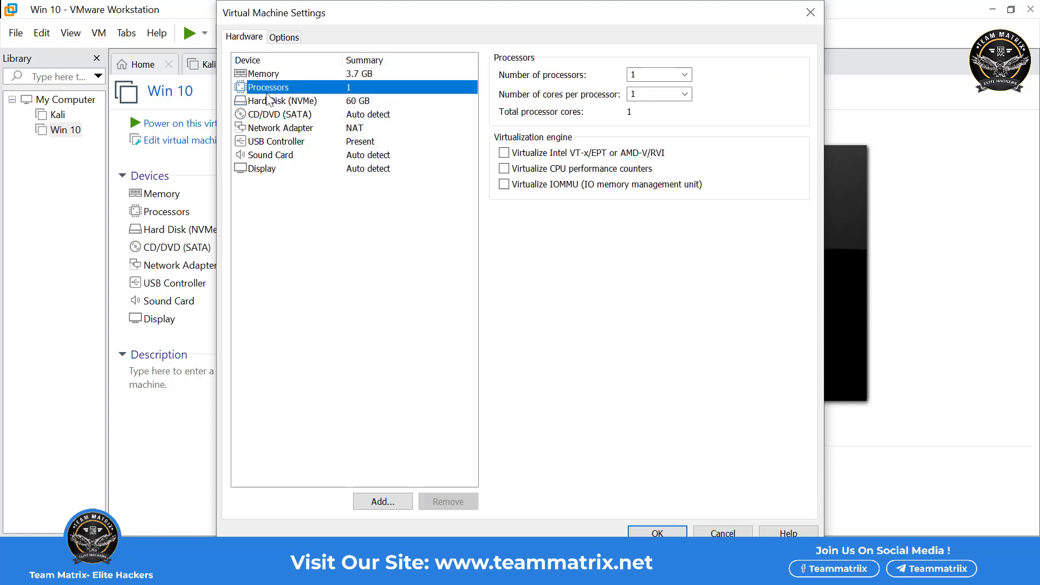
pyautogui.click(267, 101)
pyautogui.click(266, 115)
pyautogui.click(273, 130)
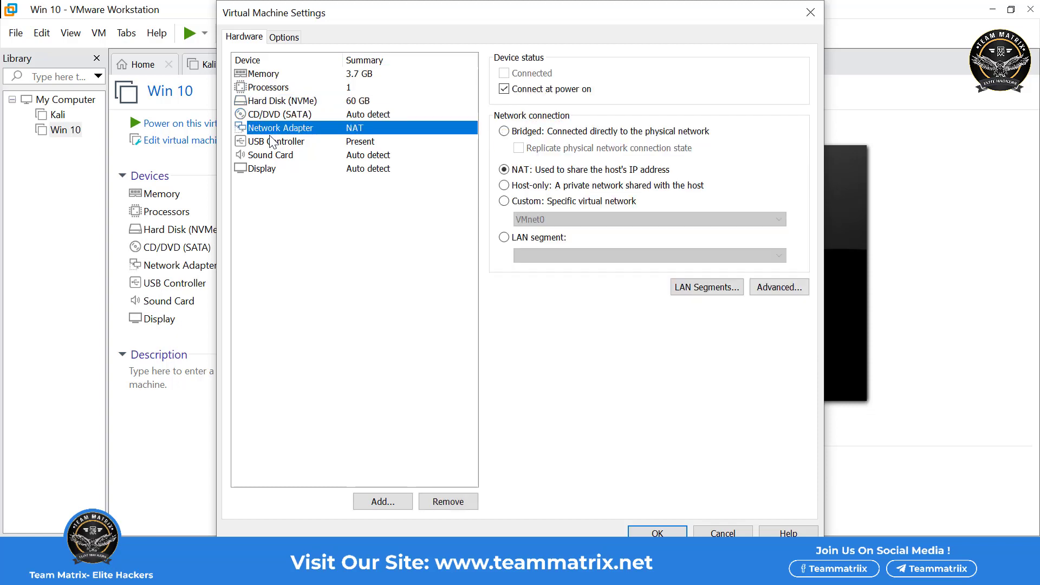
# Step: Try to attach Win10_22H2_English_x64v1.iso from the OS File folder to the CD/DVD drive as its ISO image
pyautogui.click(278, 115)
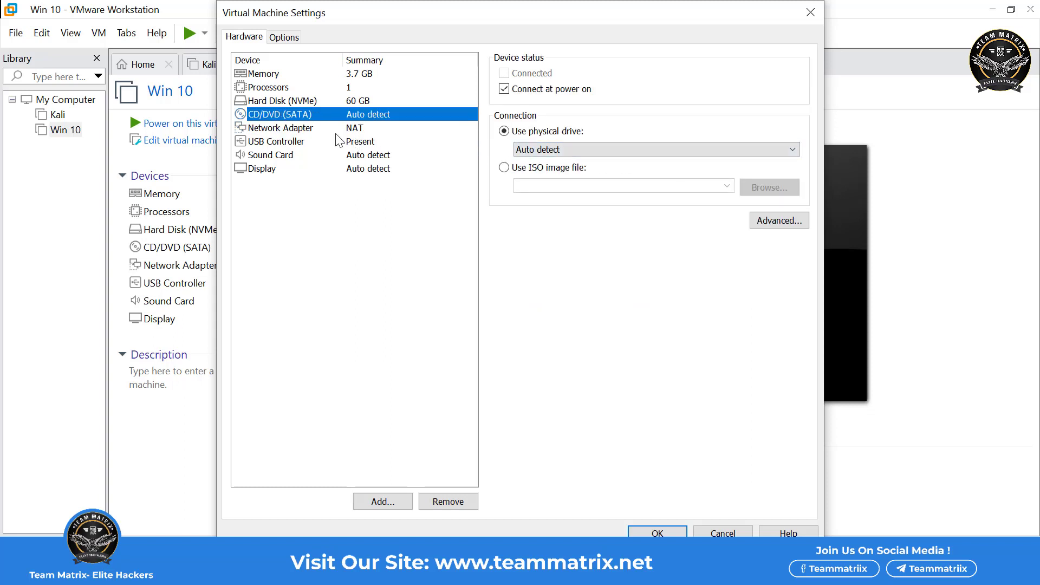
pyautogui.click(505, 167)
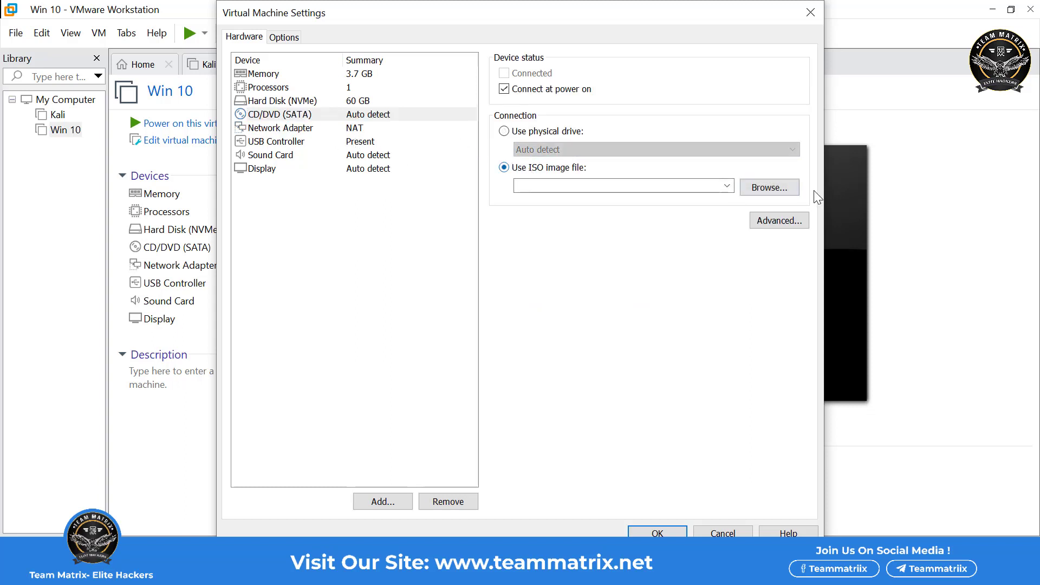
pyautogui.click(783, 192)
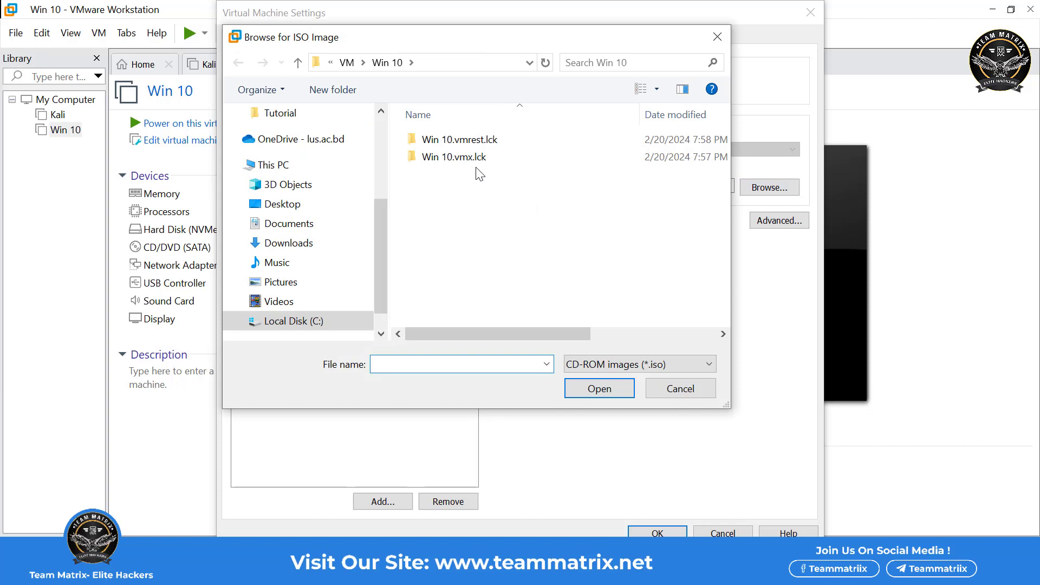
pyautogui.scroll(3, 295, 154)
pyautogui.scroll(3, 300, 146)
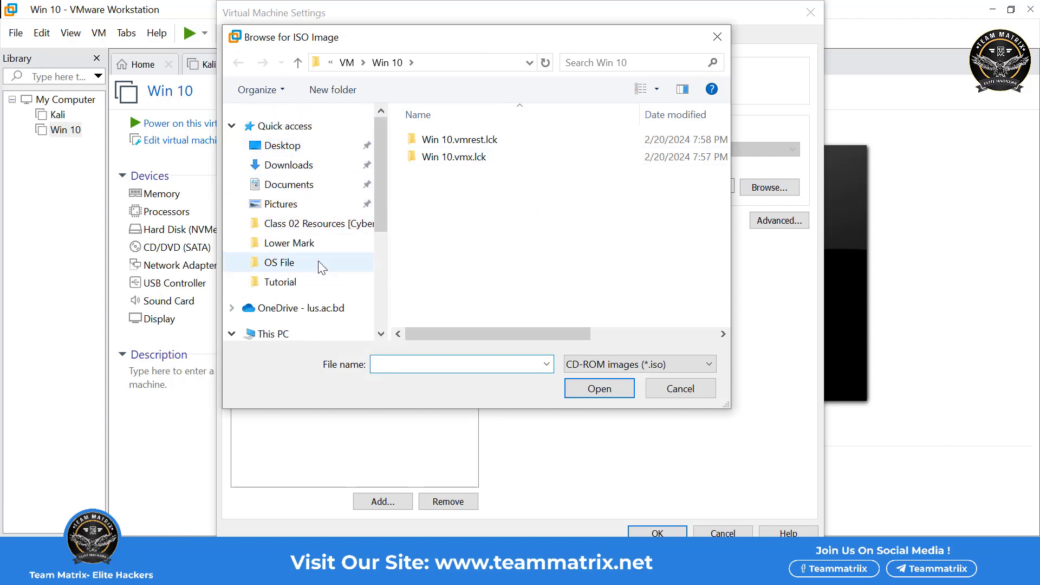
pyautogui.click(279, 262)
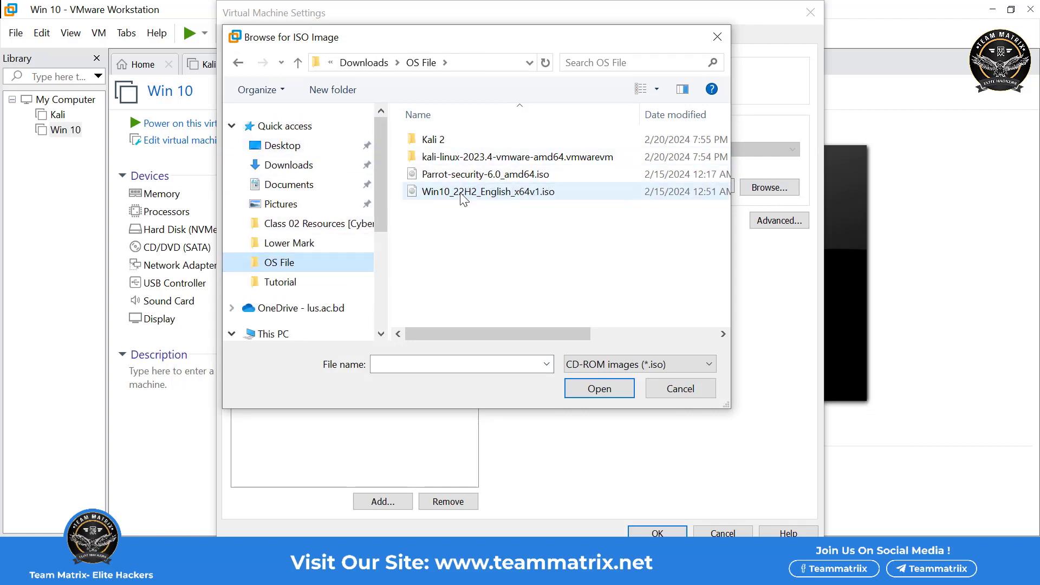
pyautogui.click(520, 192)
pyautogui.click(605, 390)
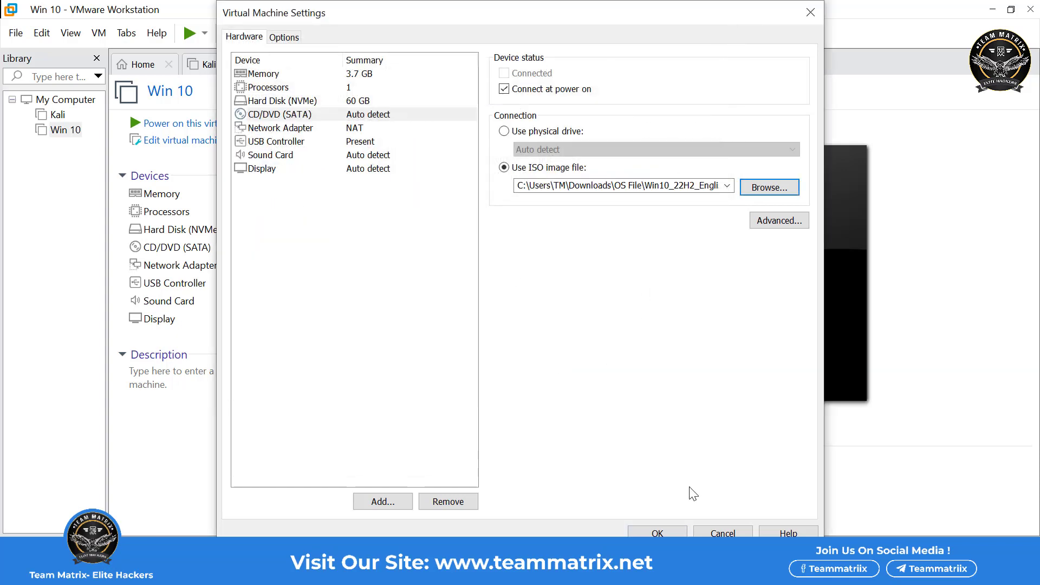
pyautogui.click(704, 531)
# Step: Start a new virtual machine with the typical configuration, using Win10_22H2_English_x64v1.iso as the installer disc image
pyautogui.click(15, 32)
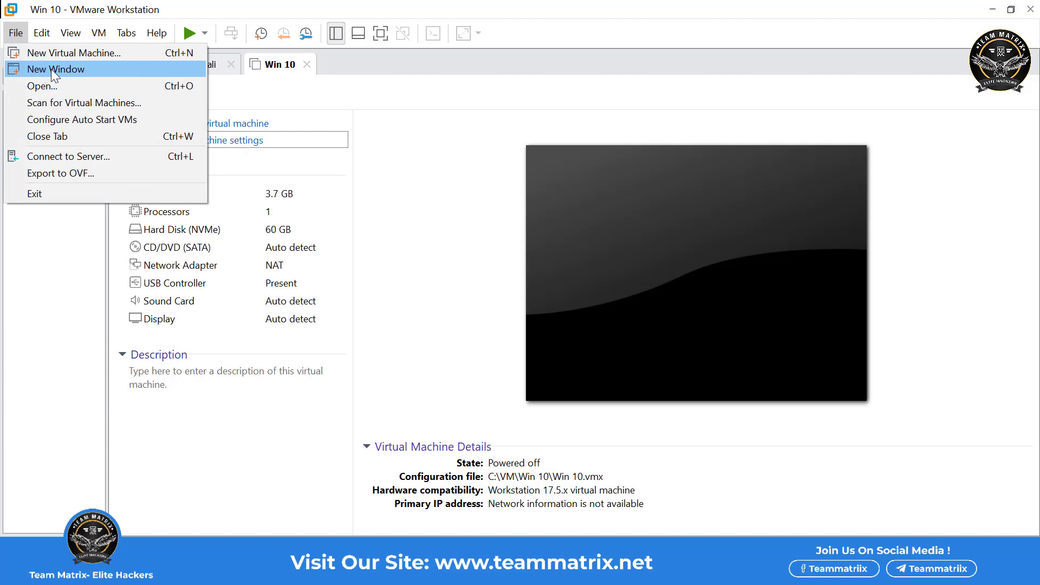
pyautogui.click(87, 53)
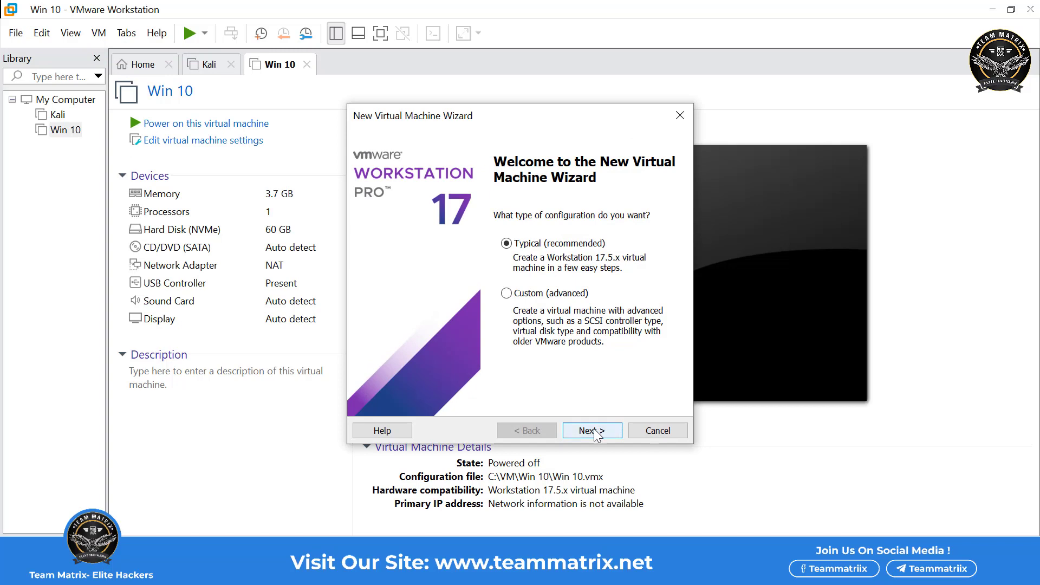
pyautogui.click(593, 430)
pyautogui.click(454, 280)
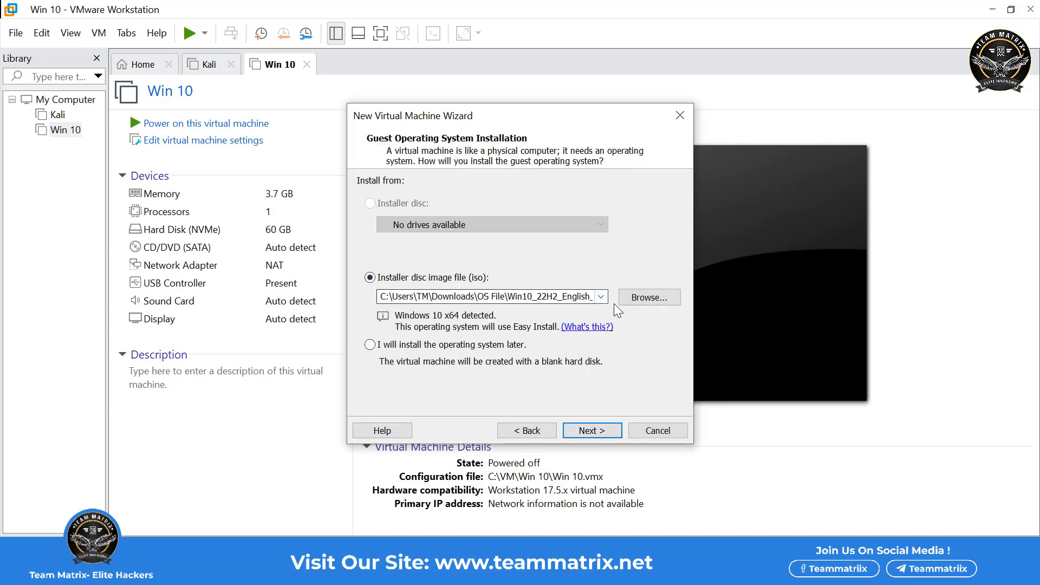
pyautogui.click(647, 297)
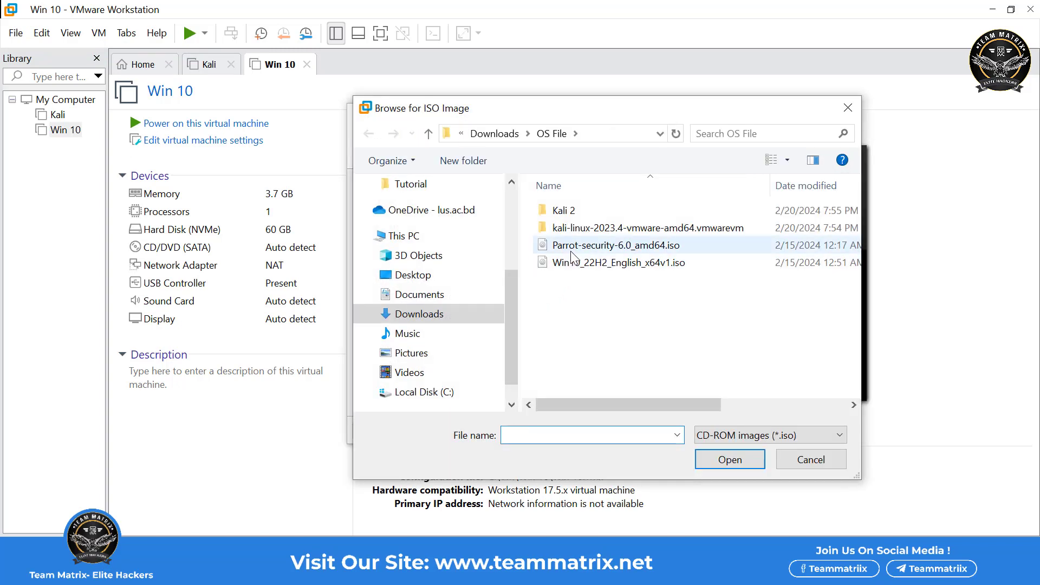
pyautogui.doubleClick(607, 262)
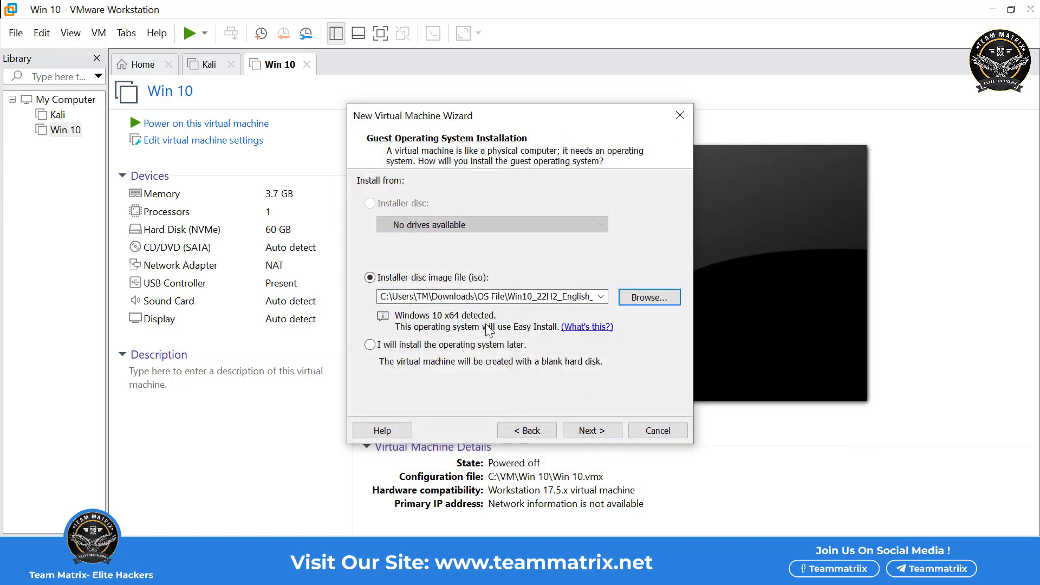
# Step: Look through the Windows versions on offer, continue without a product key and cancel the wizard at the naming page
pyautogui.click(589, 428)
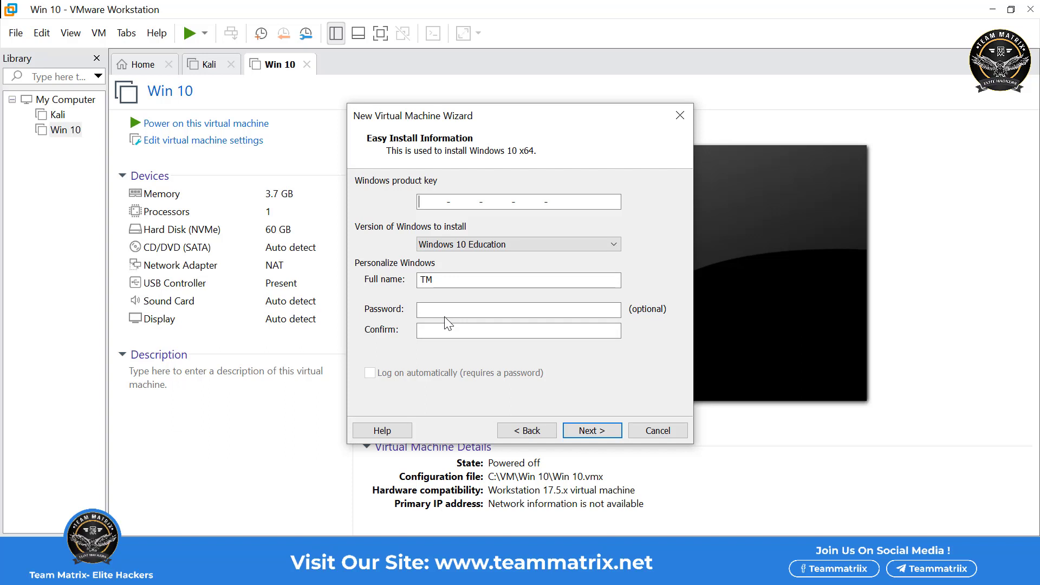
pyautogui.click(615, 245)
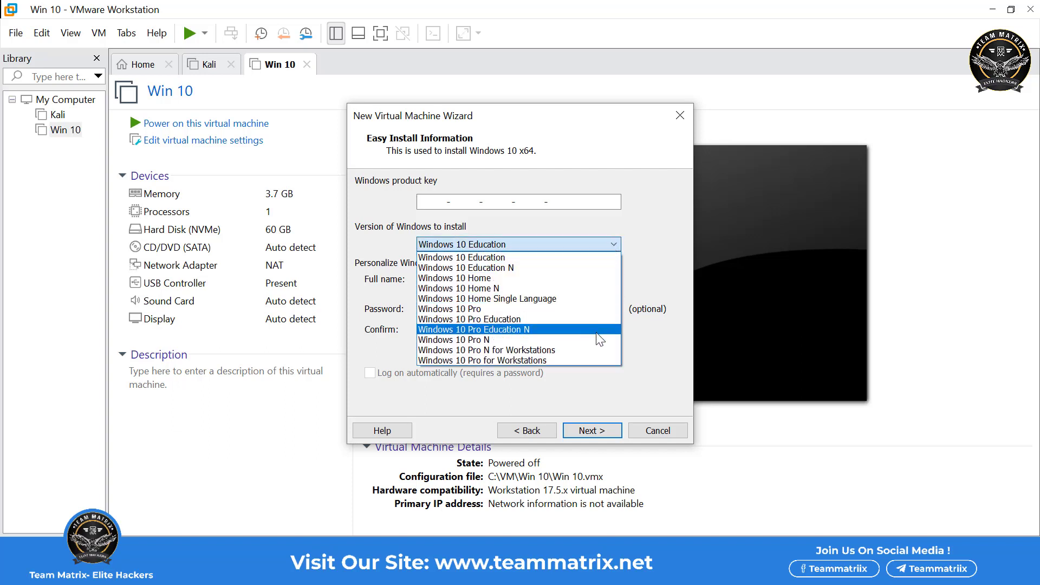
pyautogui.click(593, 430)
pyautogui.click(592, 430)
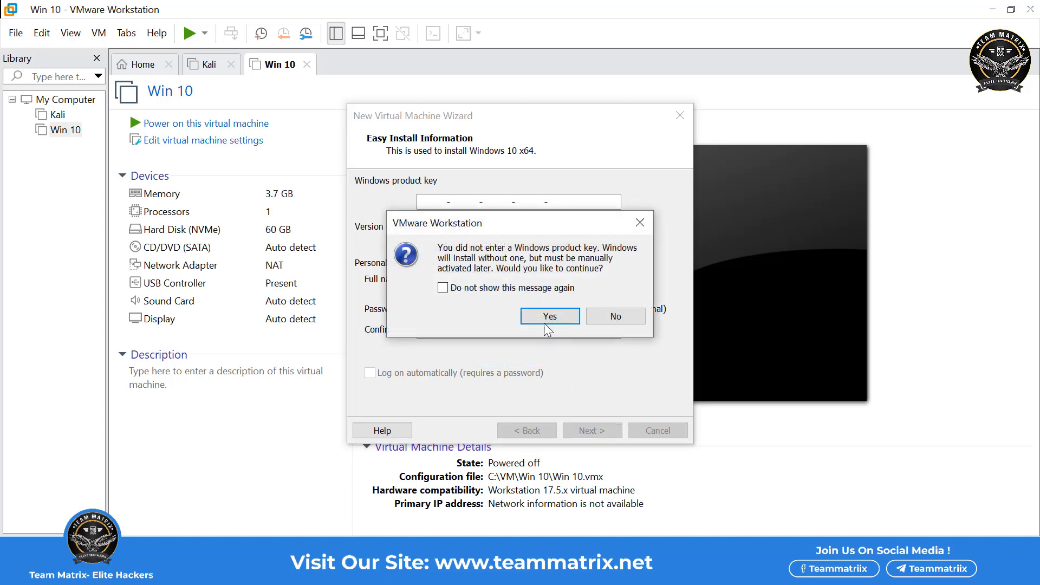
pyautogui.click(548, 318)
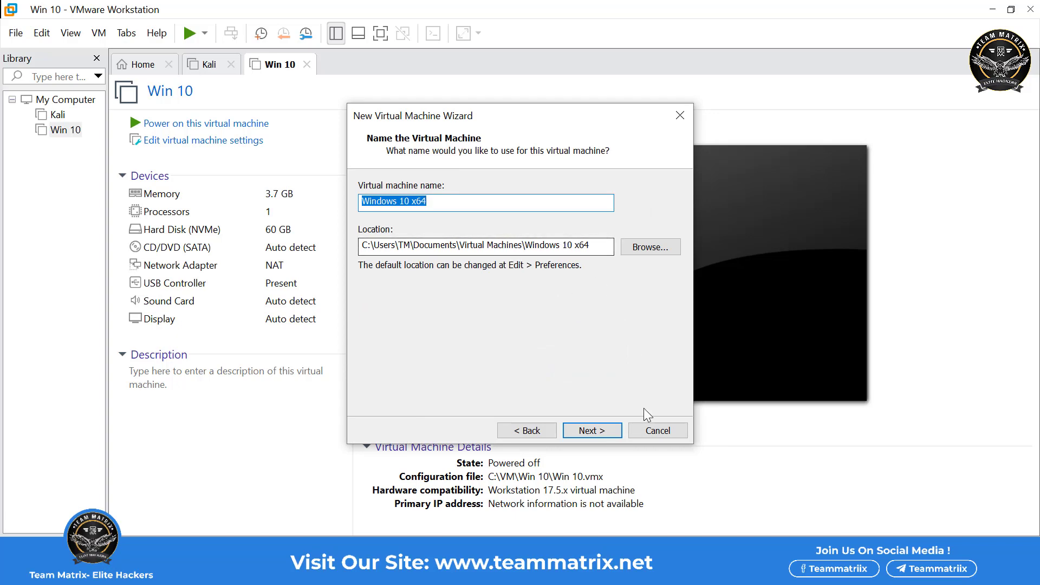
pyautogui.click(658, 431)
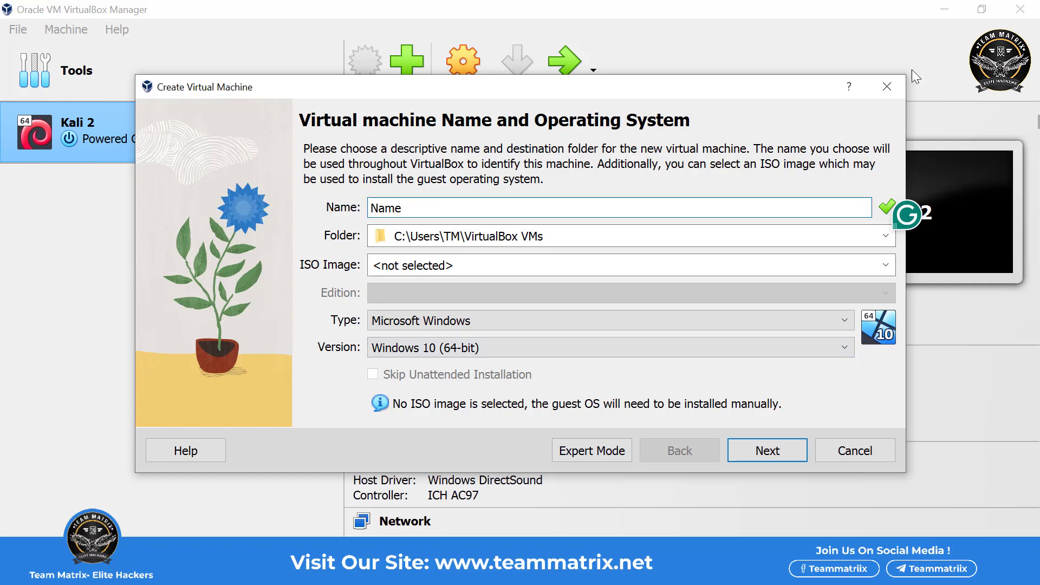
pyautogui.click(887, 87)
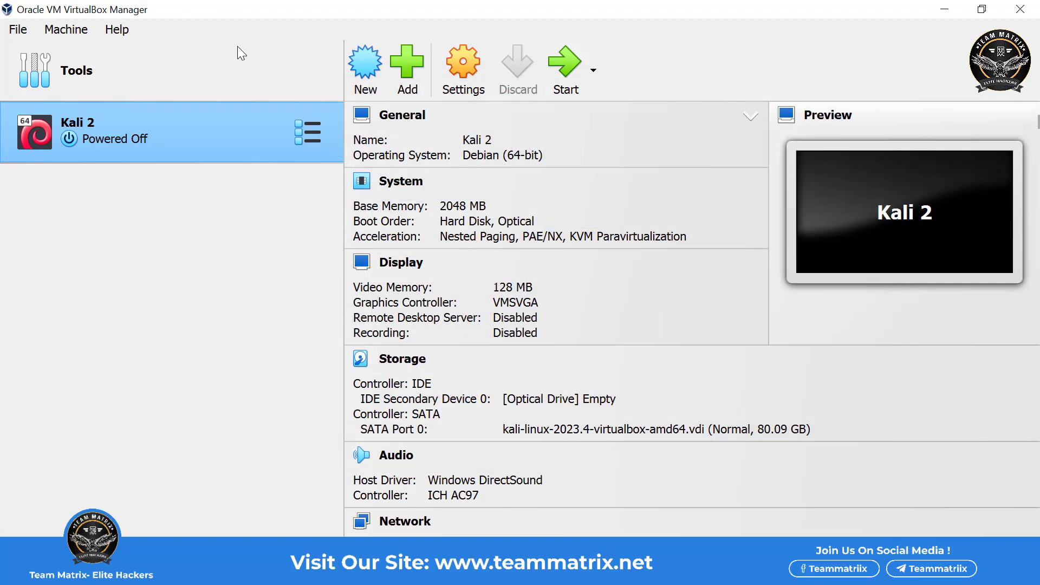
pyautogui.click(64, 30)
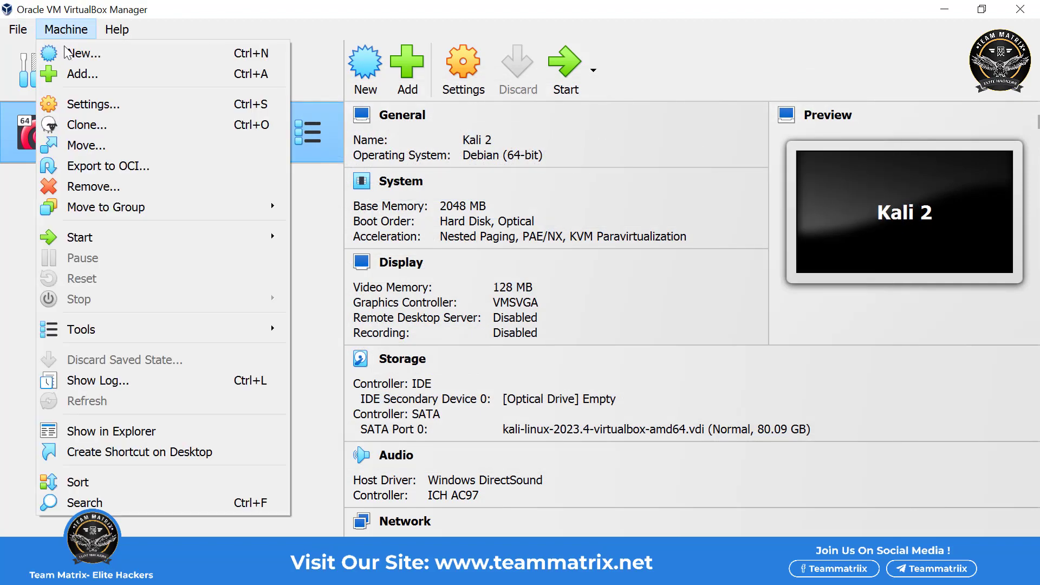
pyautogui.click(90, 72)
pyautogui.press('Escape')
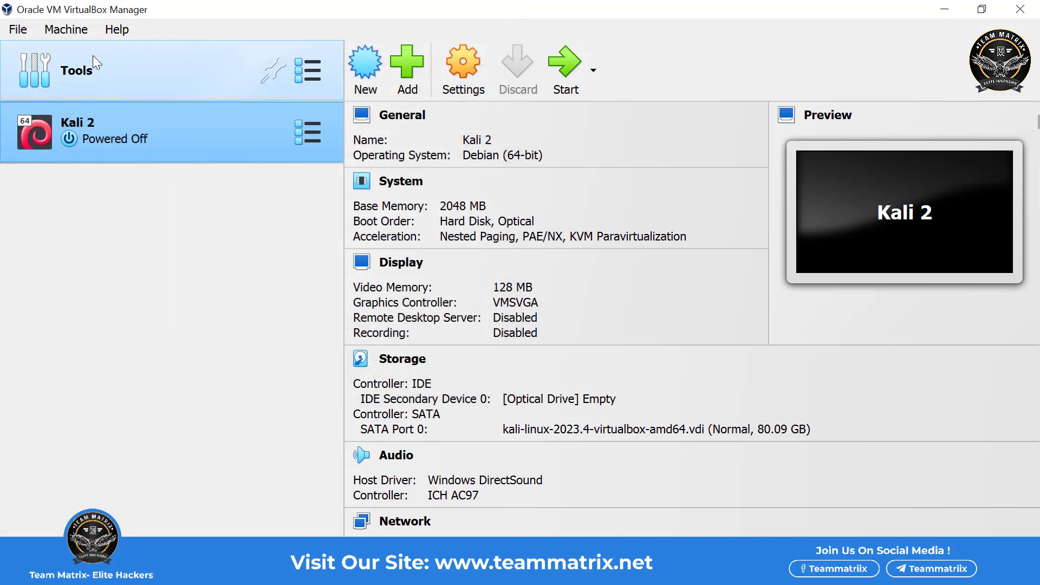
# Step: Start creating a new virtual machine and name it Win 10 Test
pyautogui.click(64, 31)
pyautogui.click(77, 54)
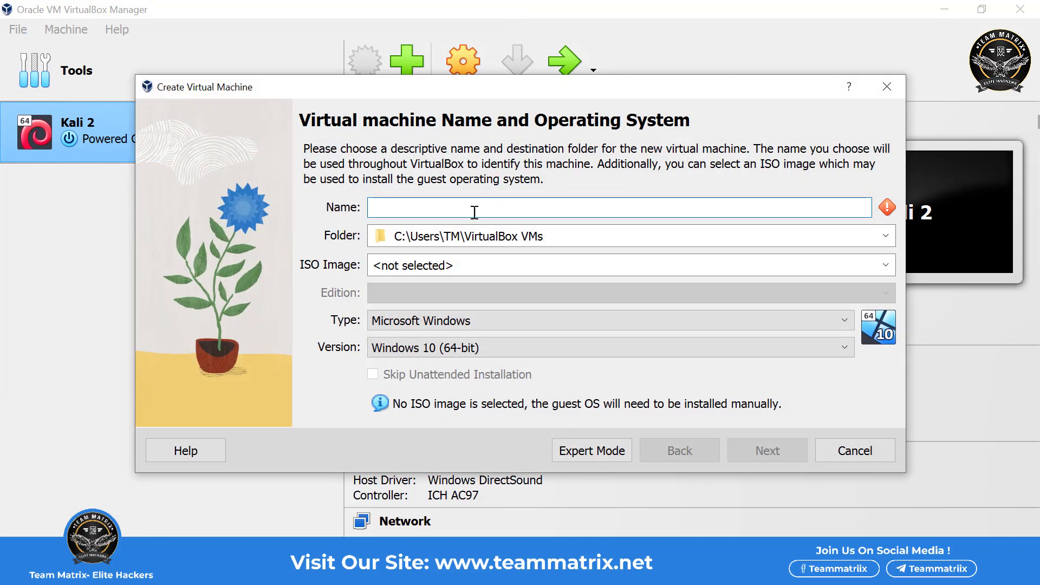
pyautogui.write('Win')
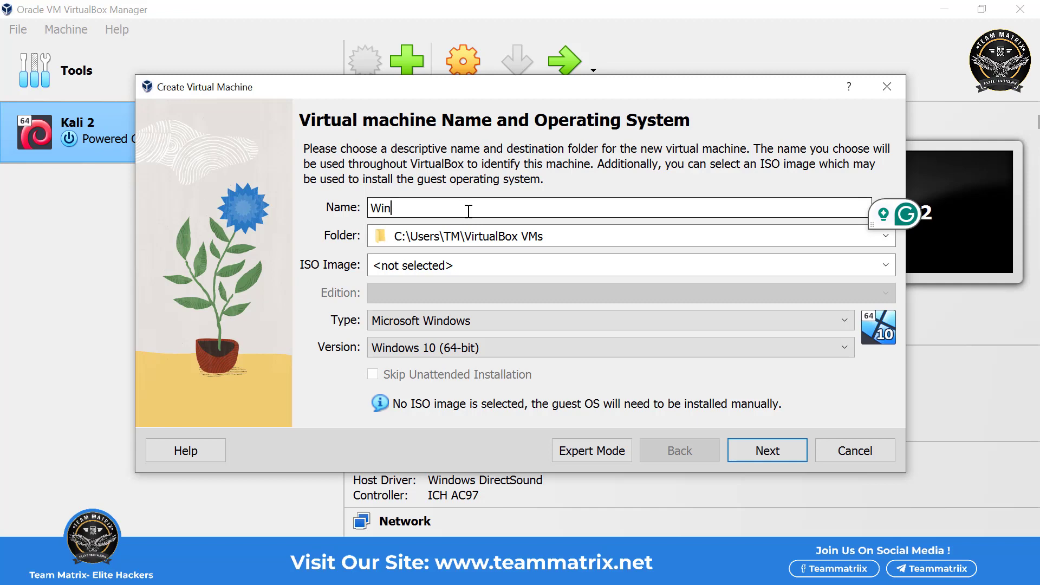
pyautogui.write(' 10 Test')
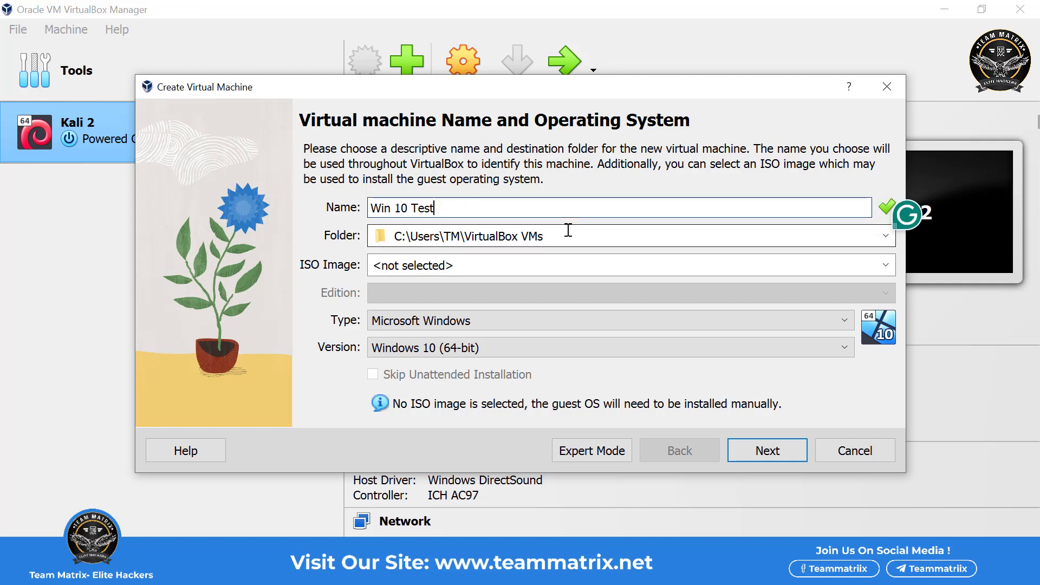
# Step: Set the new machine's destination folder to C:\VM\Win 10 by browsing for it on the local disk
pyautogui.doubleClick(511, 236)
pyautogui.click(885, 235)
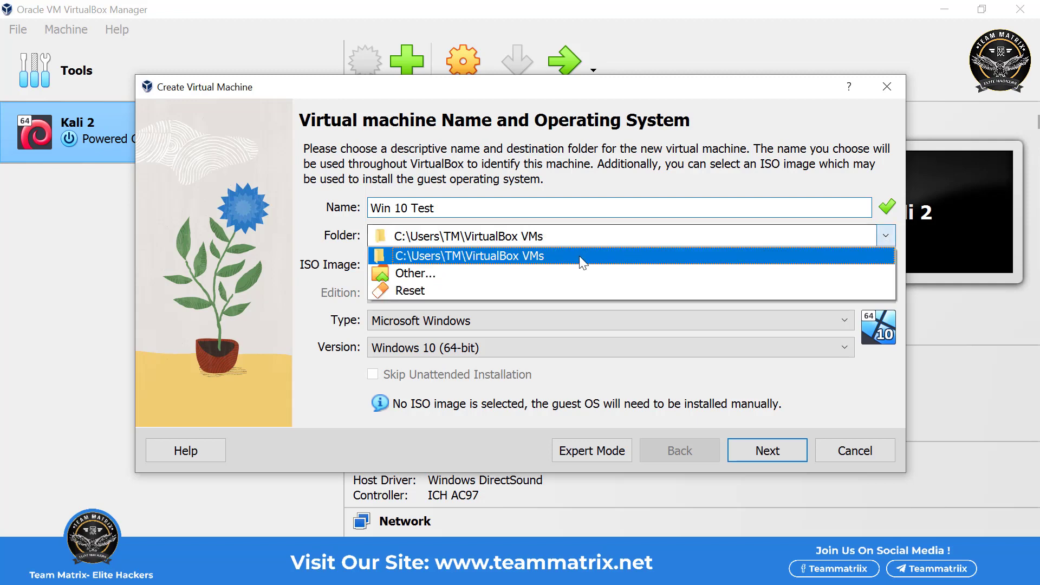
pyautogui.click(509, 271)
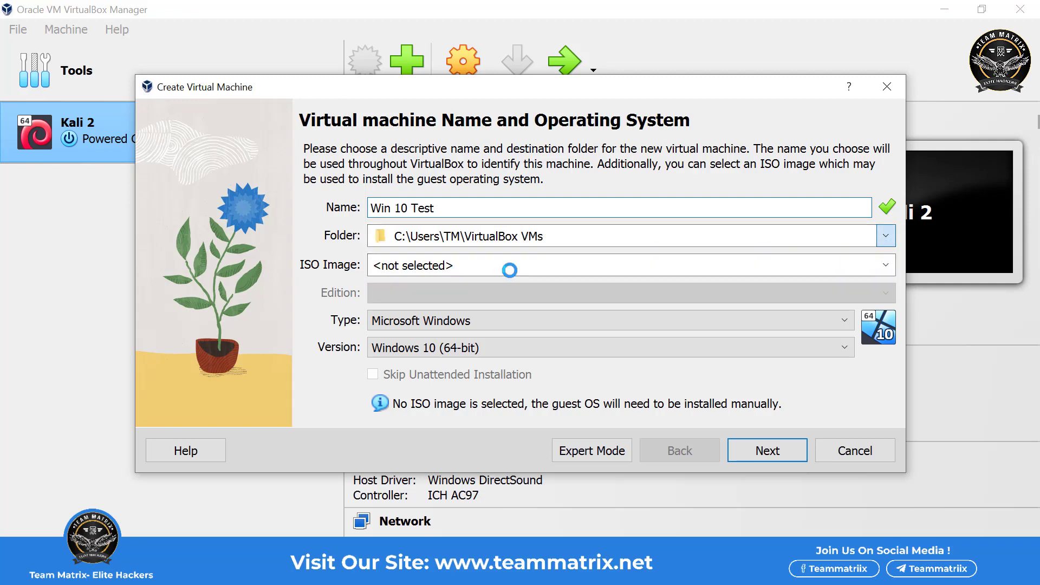
pyautogui.scroll(-4, 254, 344)
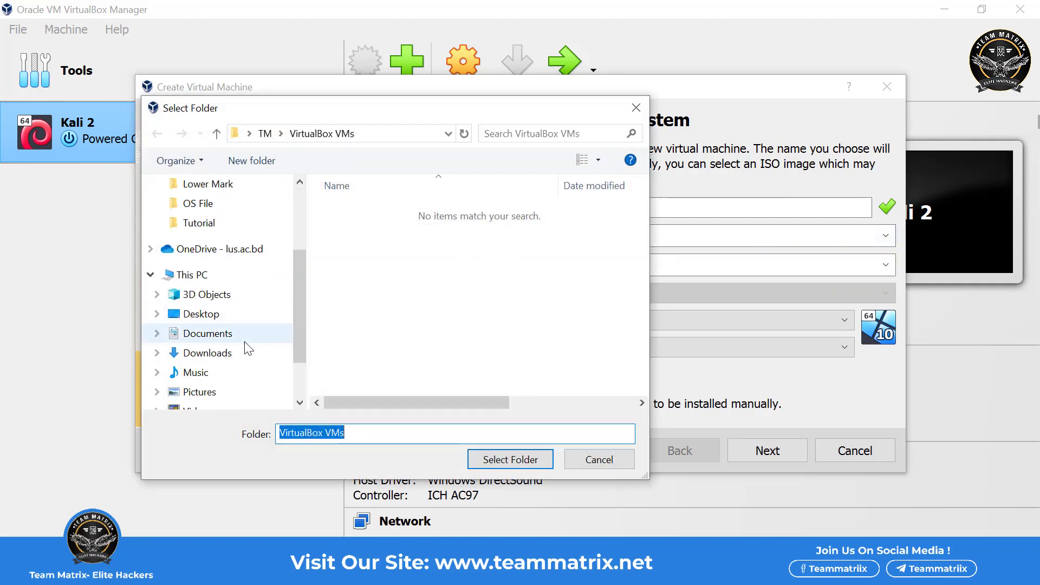
pyautogui.click(235, 350)
pyautogui.scroll(-1, 349, 334)
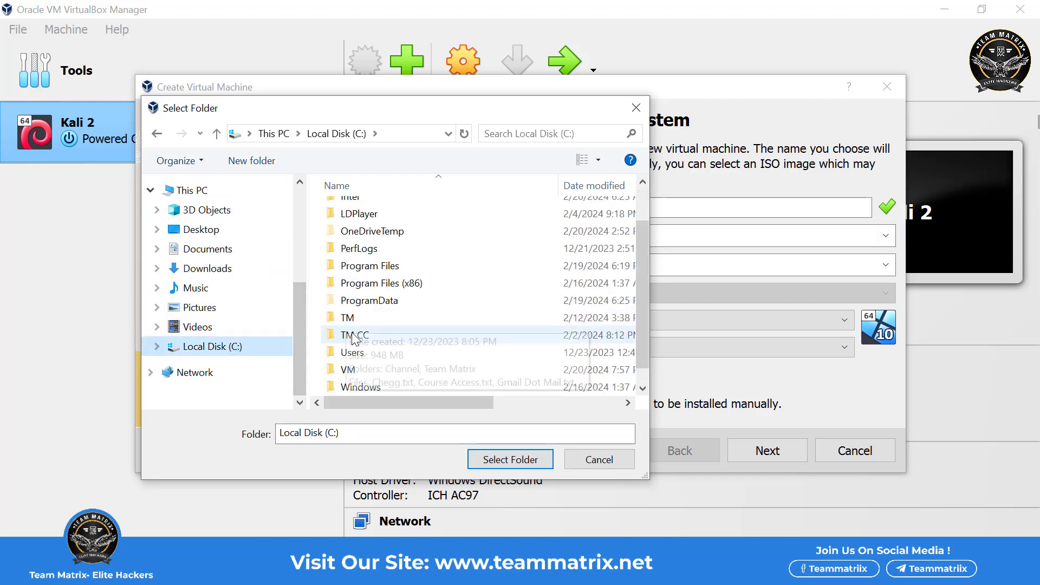
pyautogui.doubleClick(349, 369)
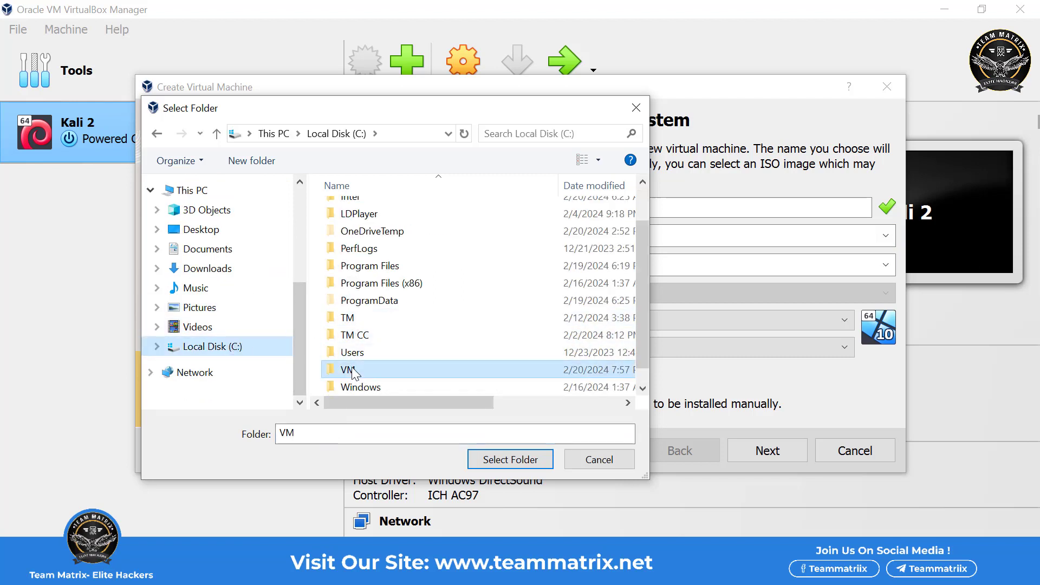
pyautogui.click(367, 233)
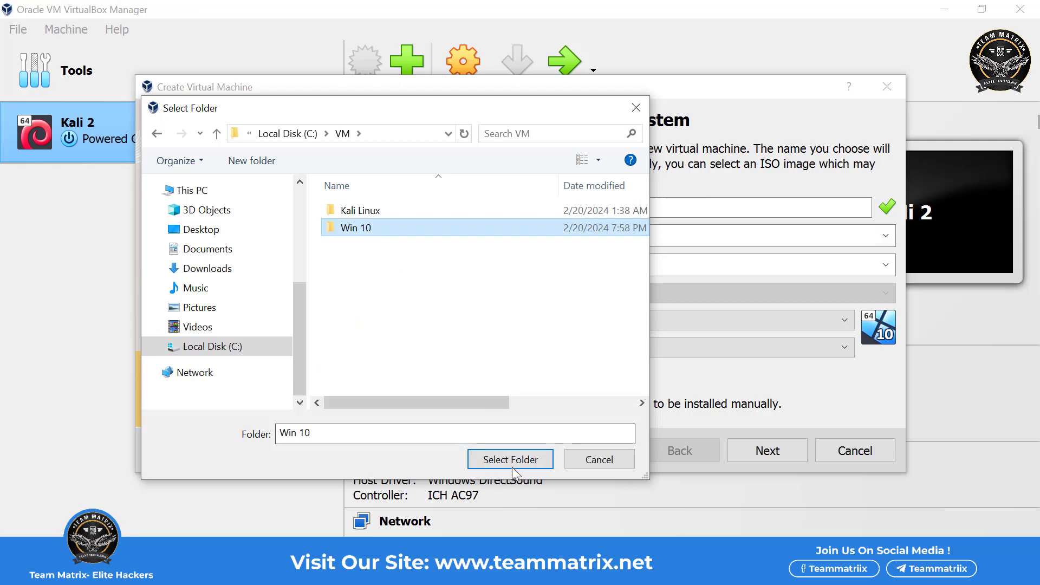
pyautogui.click(545, 458)
# Step: Choose the recently used Win10_22H2_English_x64v1.iso from the OS File folder as the machine's ISO image
pyautogui.click(515, 270)
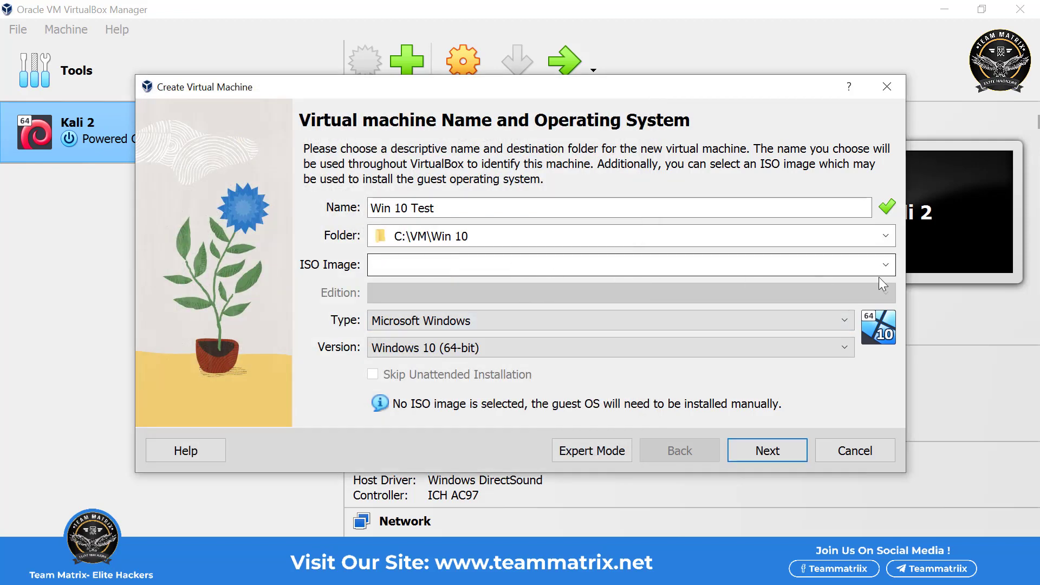
pyautogui.click(888, 264)
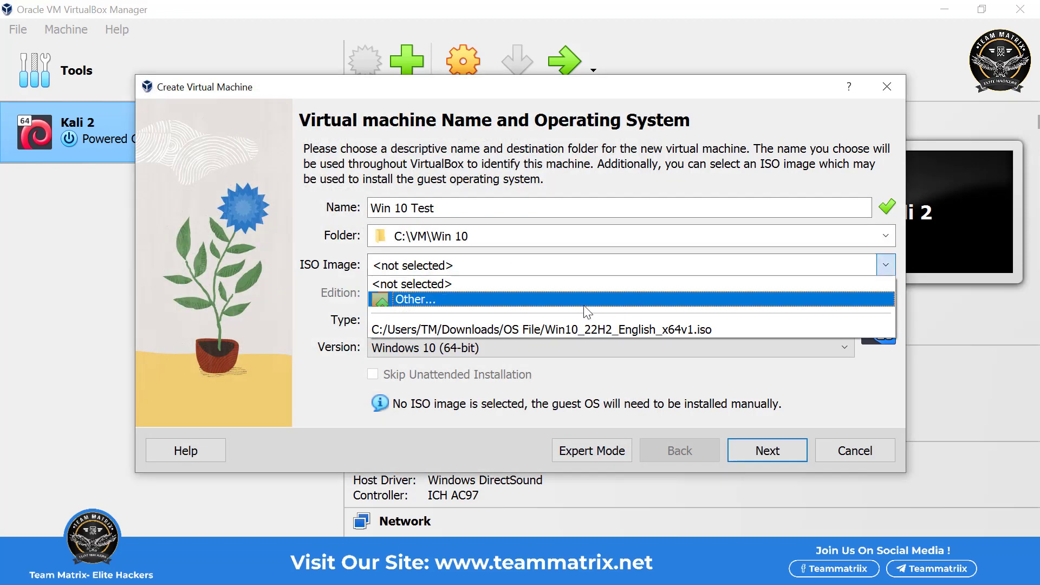
pyautogui.click(579, 331)
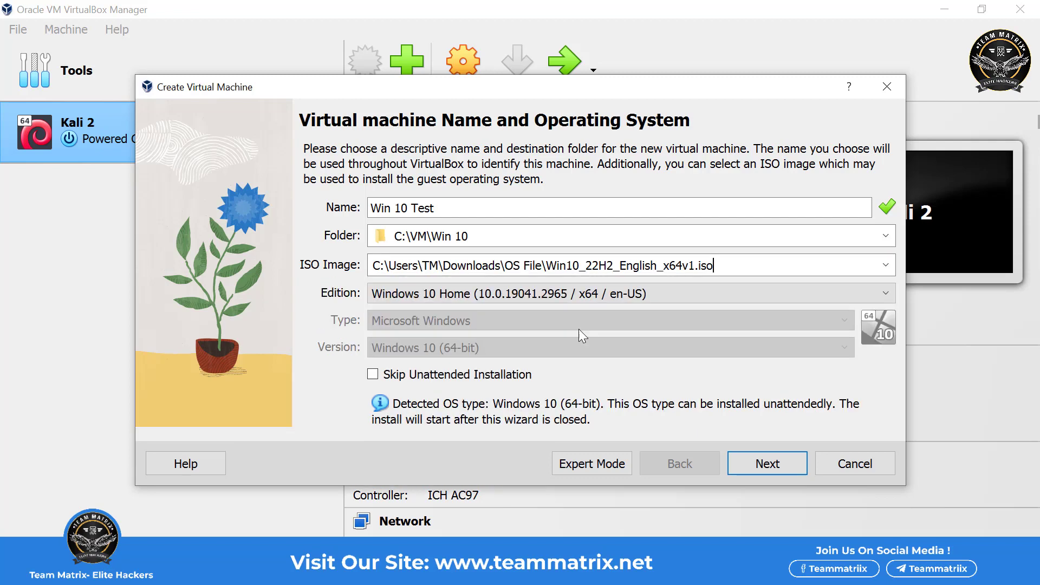
pyautogui.click(695, 293)
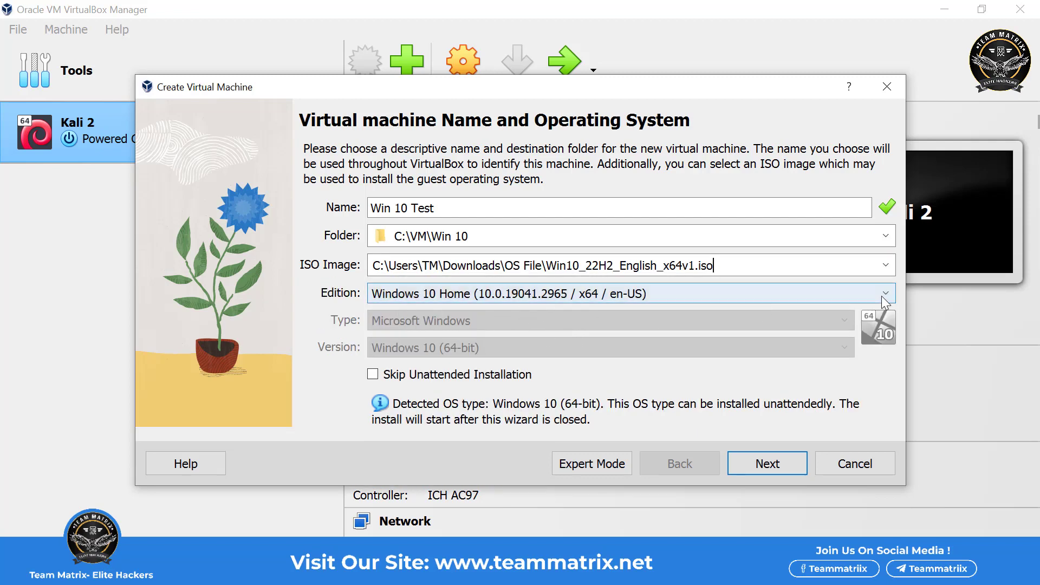
pyautogui.click(888, 266)
pyautogui.click(661, 301)
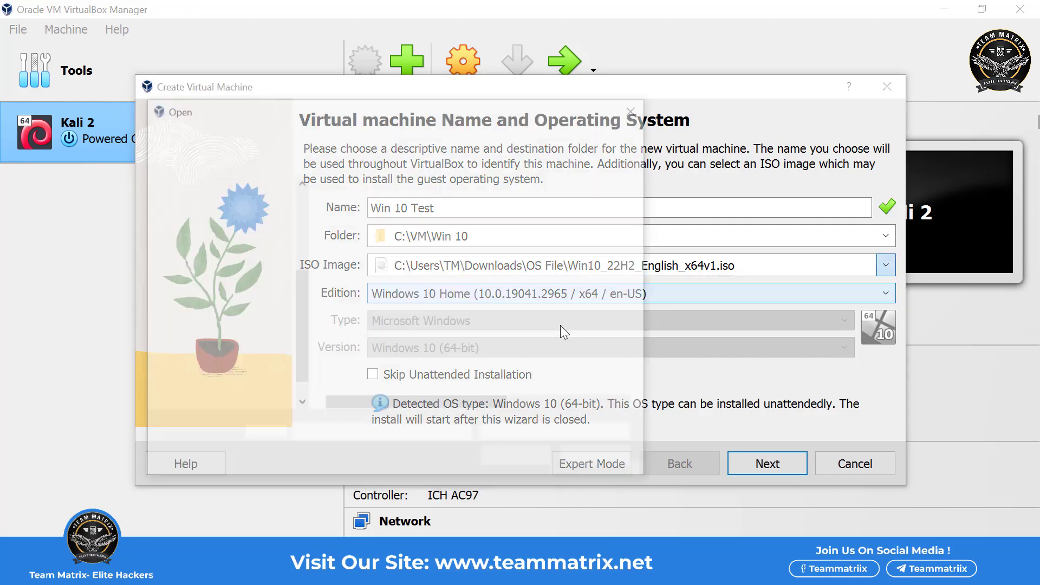
pyautogui.click(642, 108)
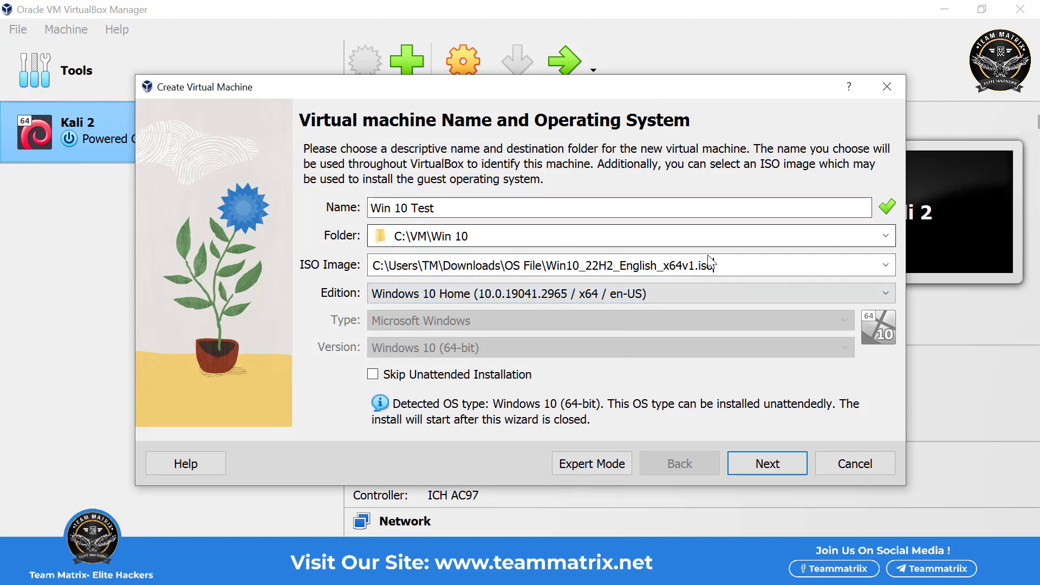
# Step: Clear the ISO image selection and pick Win10_22H2_English_x64v1.iso again
pyautogui.moveTo(720, 266); pyautogui.dragTo(366, 266)
pyautogui.press('BackSpace')
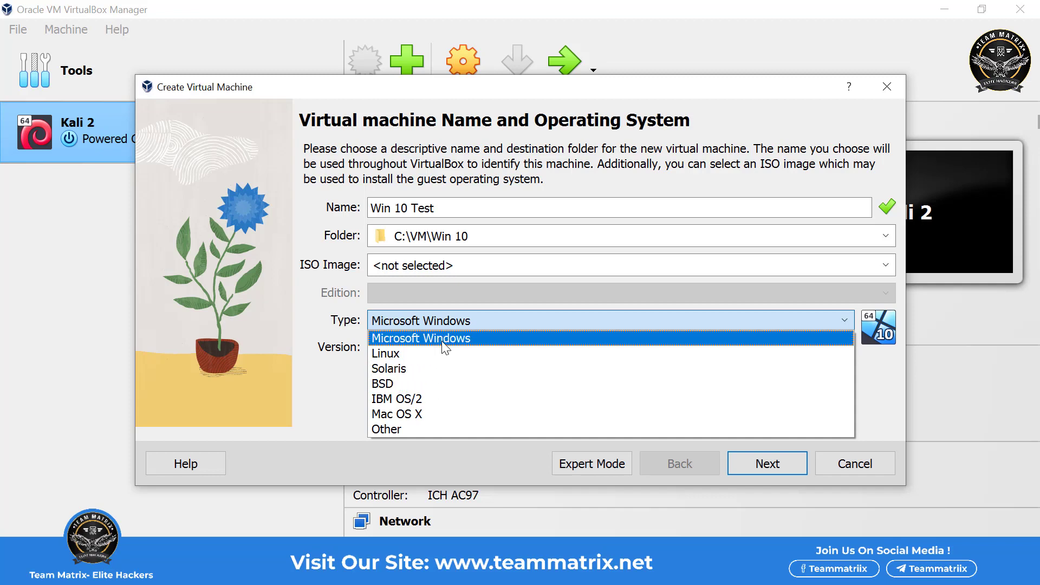
pyautogui.click(886, 266)
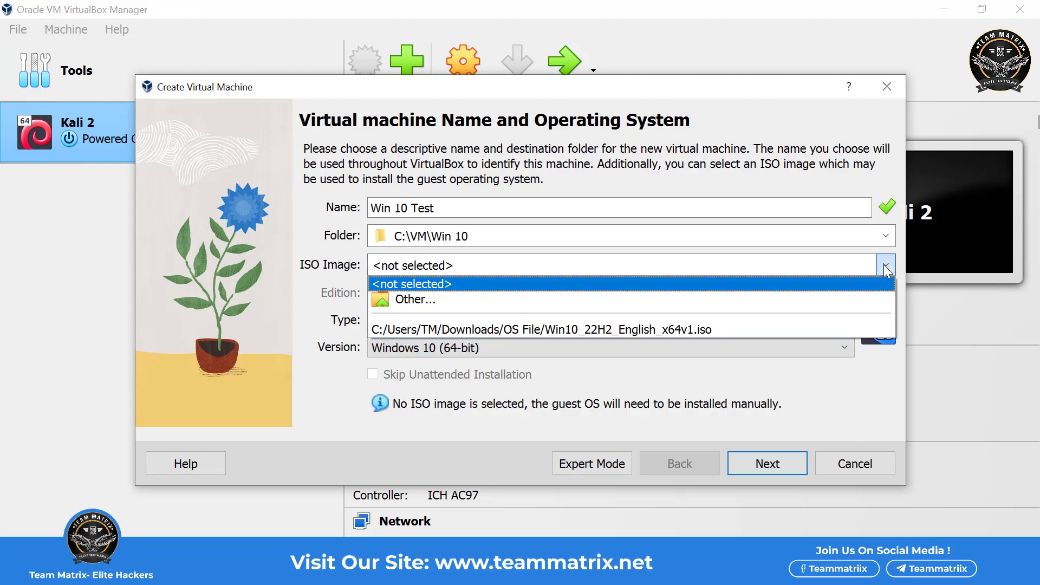
pyautogui.click(699, 329)
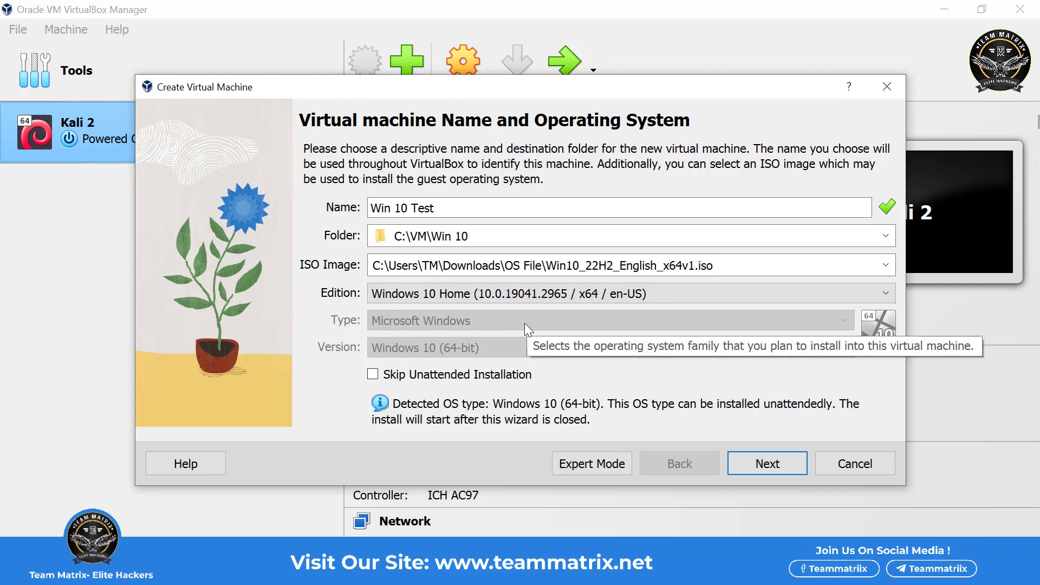
# Step: Continue to the unattended guest OS install setup and enable Guest Additions
pyautogui.click(756, 458)
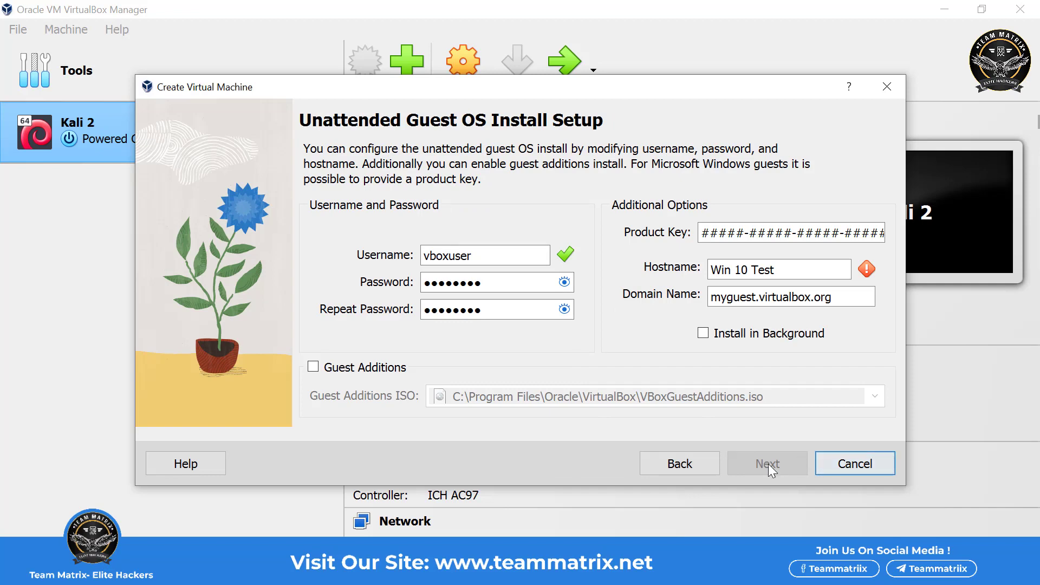
pyautogui.click(691, 465)
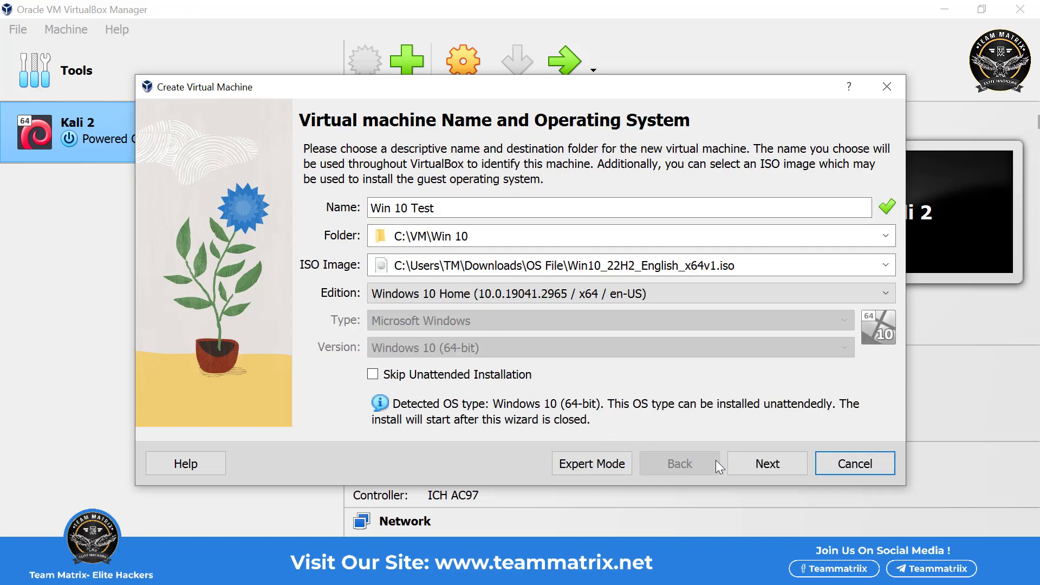
pyautogui.click(753, 462)
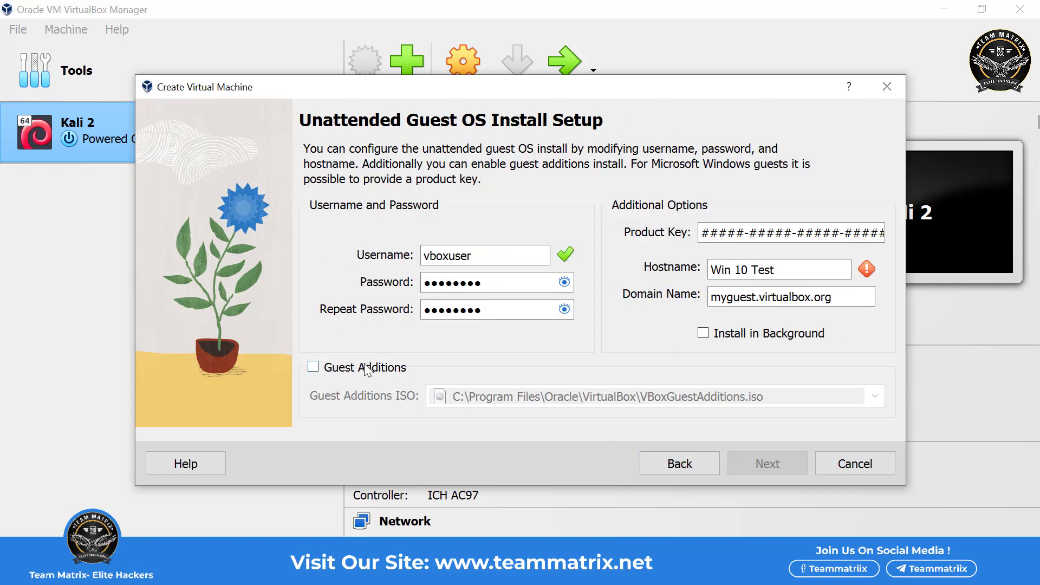
pyautogui.click(327, 367)
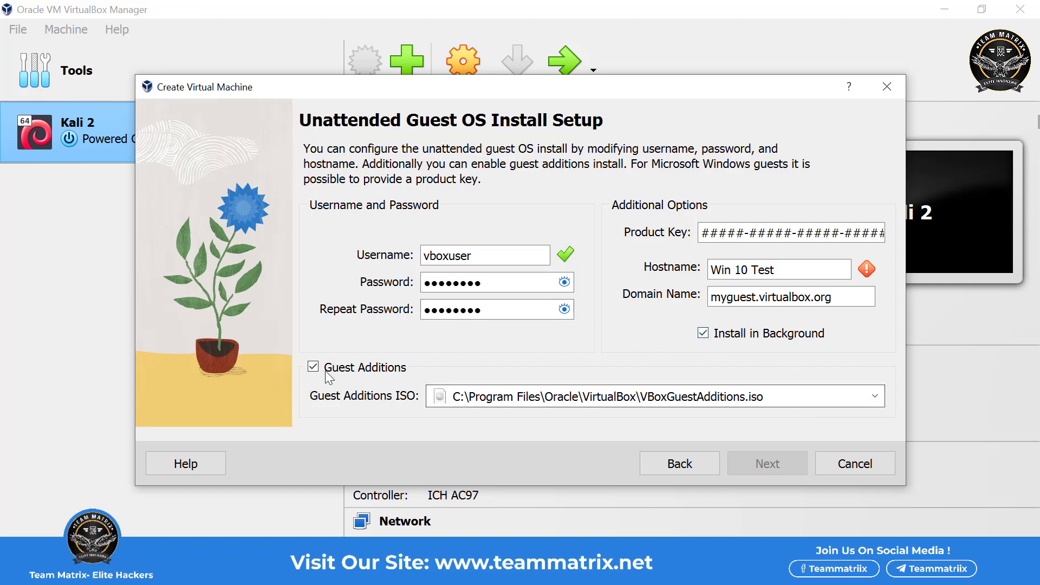
# Step: Return to the name and operating system page, enable Skip Unattended Installation and continue to the hardware page
pyautogui.click(685, 469)
pyautogui.click(756, 464)
pyautogui.click(673, 464)
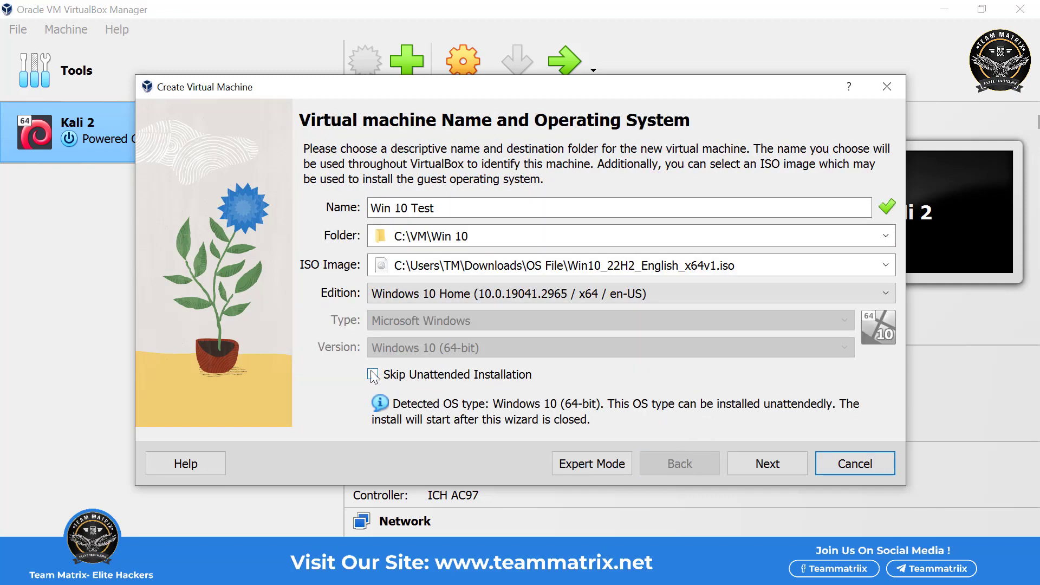
pyautogui.click(767, 465)
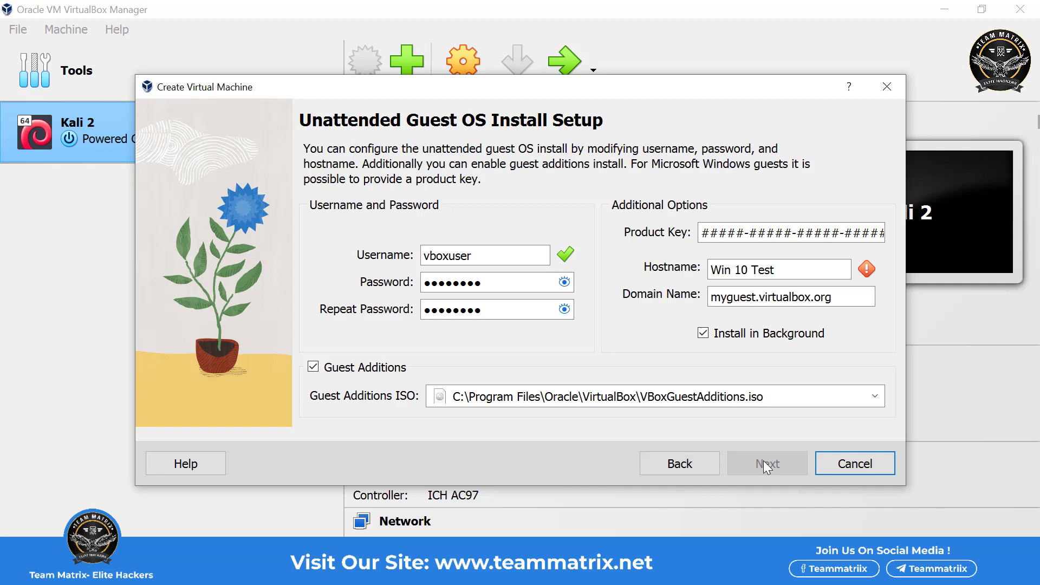
pyautogui.click(680, 465)
pyautogui.click(379, 377)
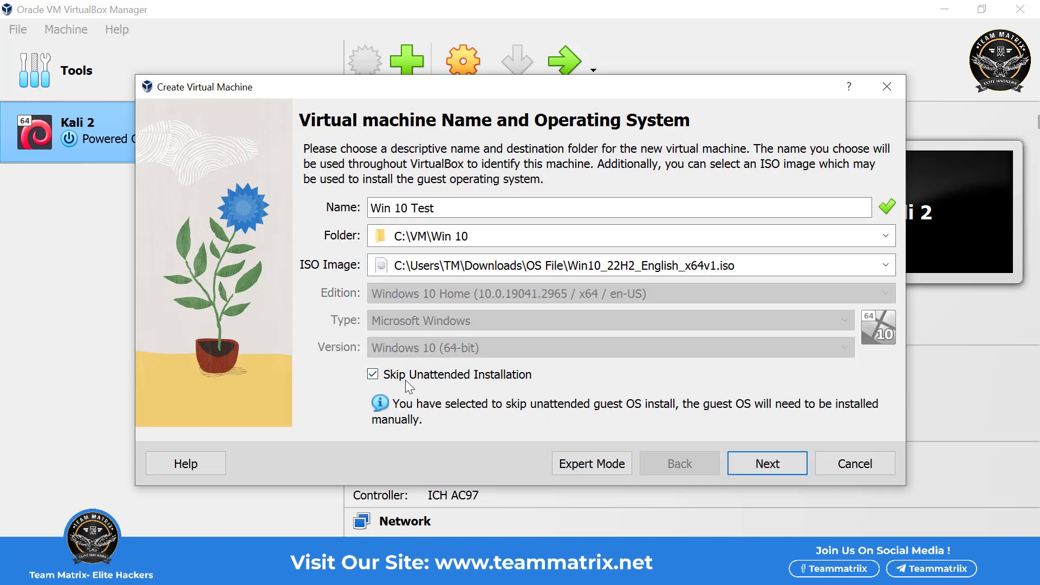
pyautogui.click(769, 467)
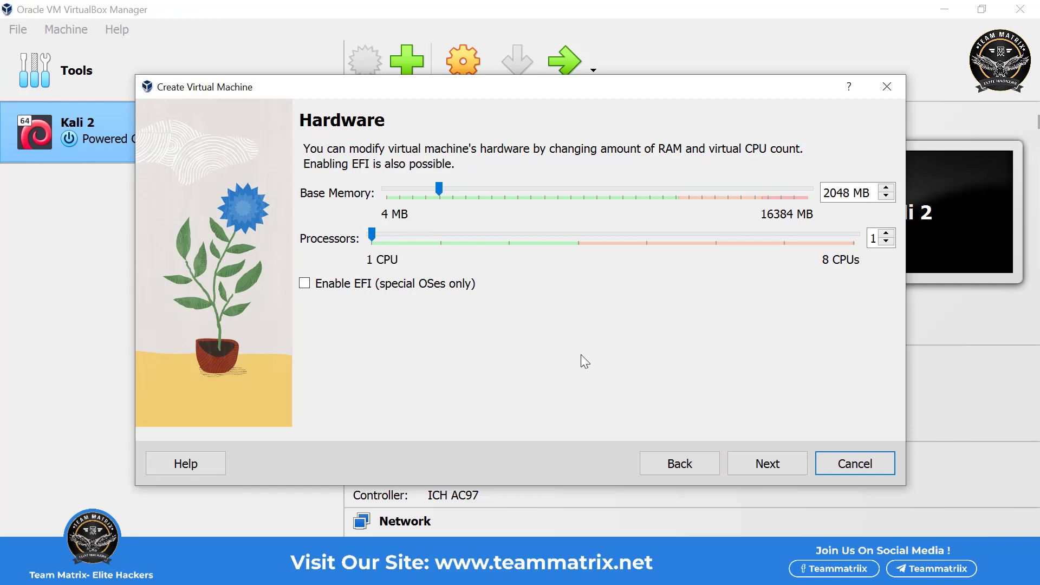
# Step: Accept the default base memory and processor count, and create a new virtual hard disk of about 15.45 GB
pyautogui.click(805, 464)
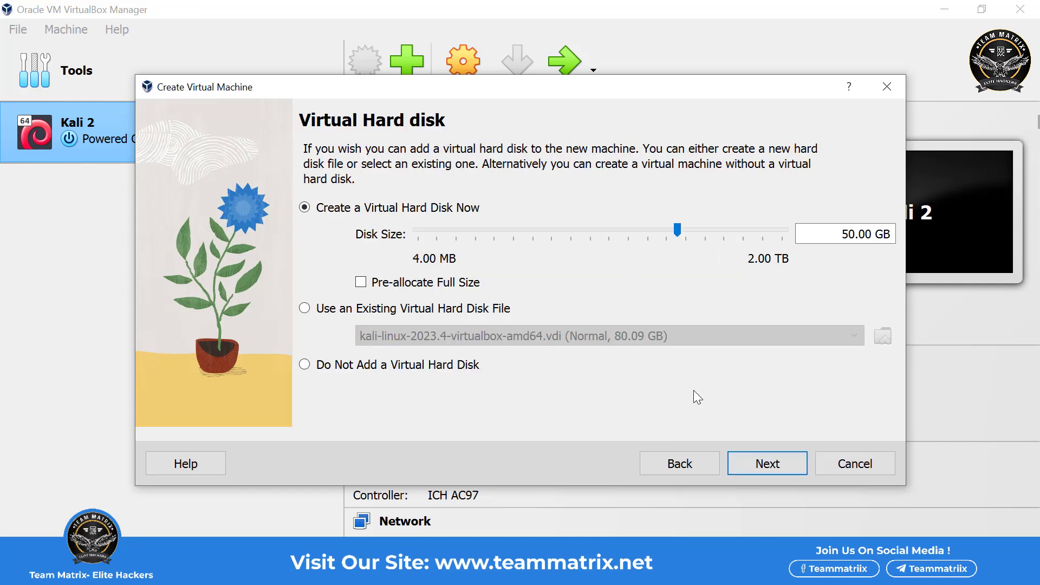
pyautogui.moveTo(677, 230); pyautogui.dragTo(646, 229)
pyautogui.click(768, 464)
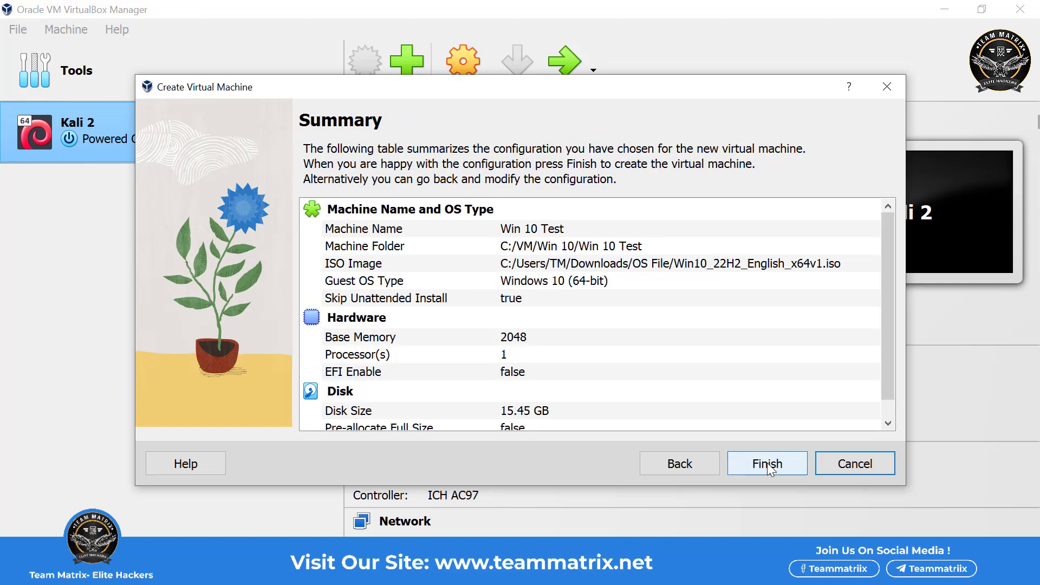
# Step: Review the configuration summary and finish creating the Win 10 Test virtual machine
pyautogui.scroll(-1, 672, 389)
pyautogui.scroll(1, 622, 321)
pyautogui.scroll(-1, 529, 279)
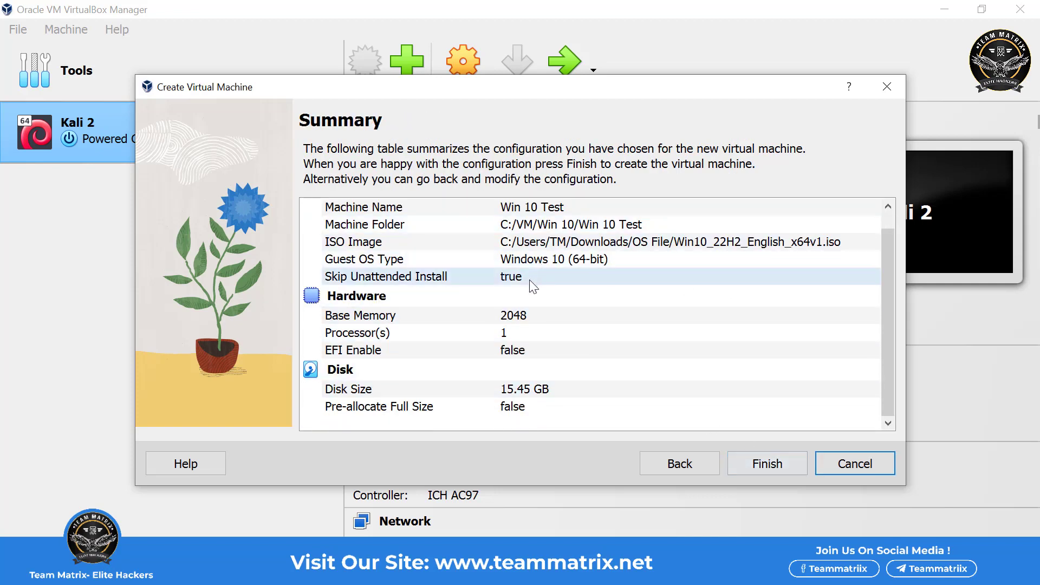
pyautogui.scroll(1, 575, 325)
pyautogui.click(763, 465)
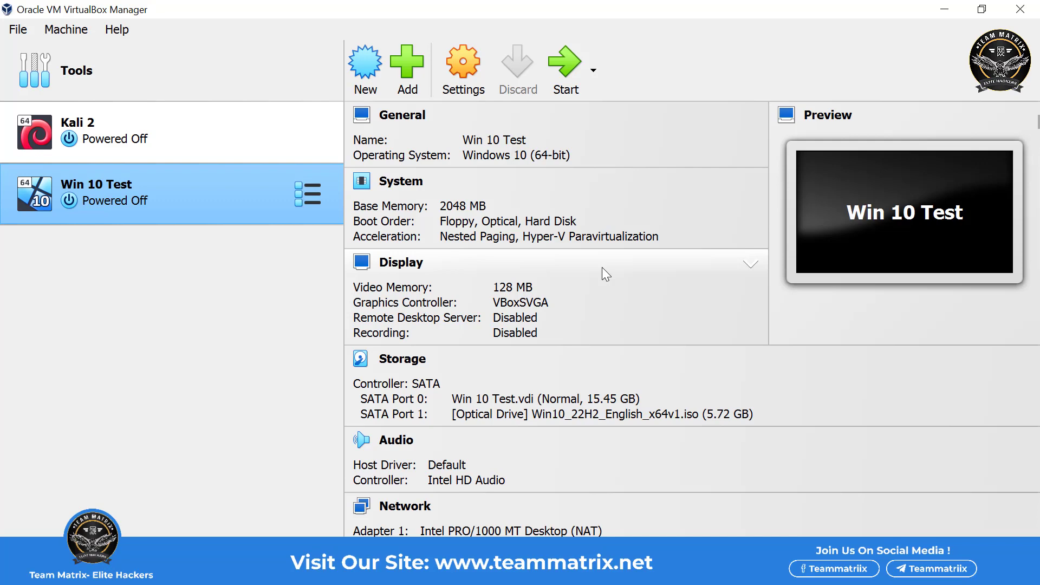
# Step: Switch to the Cybersecurity Lab.pptx slide show in PowerPoint to view the guideline for VM resource allocation
pyautogui.click(563, 570)
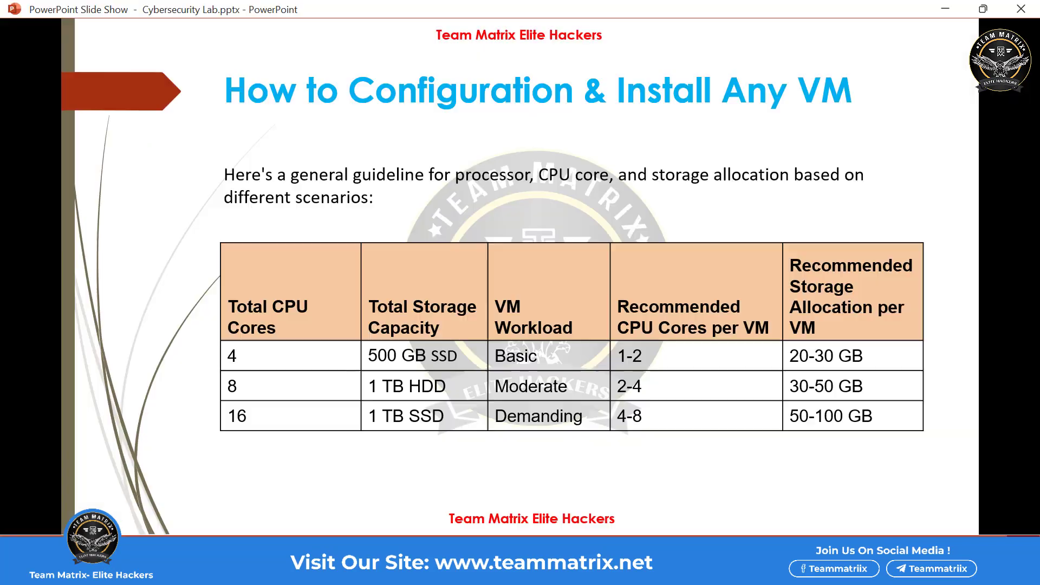